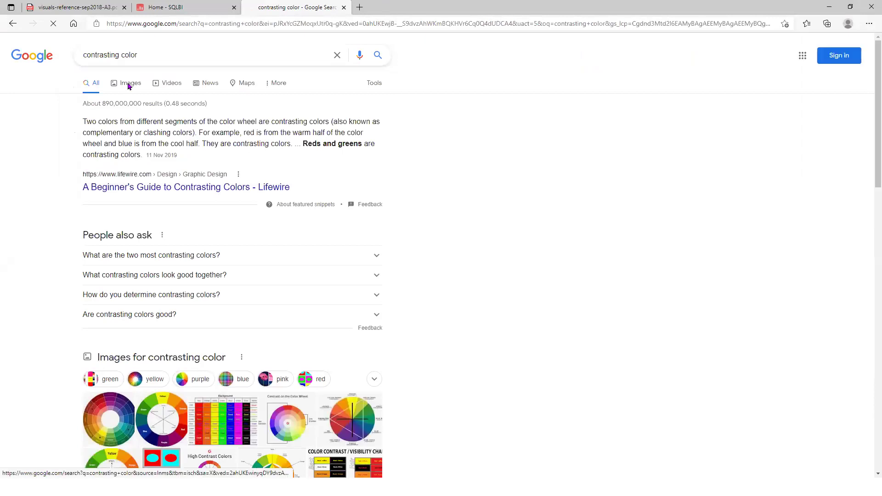
# Show the image results for "contrasting color", view the contrast / visibility chart, and open the related background and foreground colors chart
pyautogui.click(129, 87)
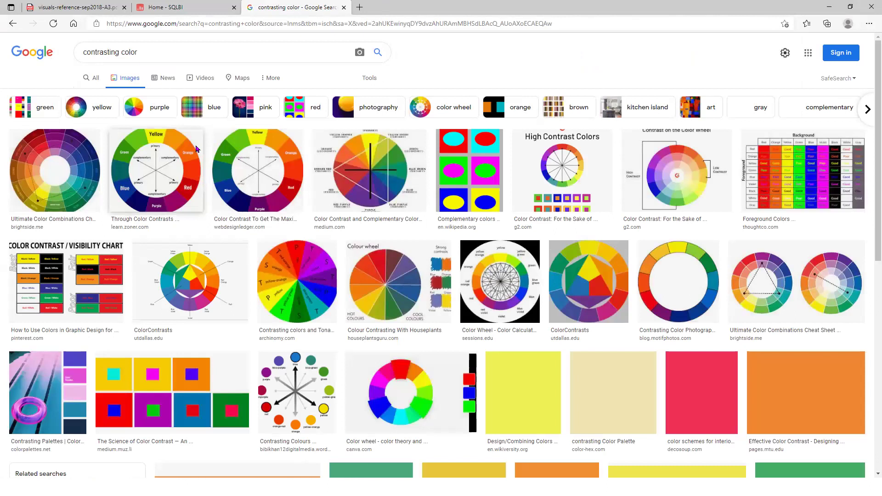
pyautogui.click(197, 149)
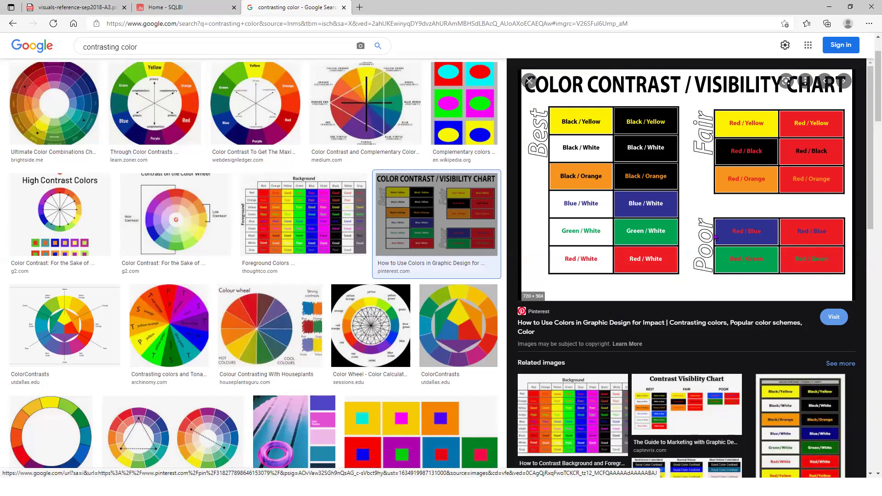
pyautogui.scroll(-3, 594, 283)
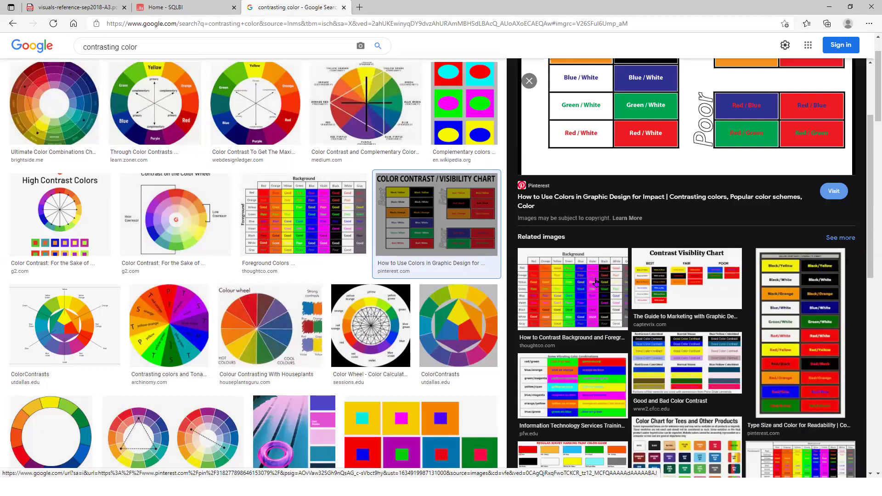
pyautogui.click(604, 258)
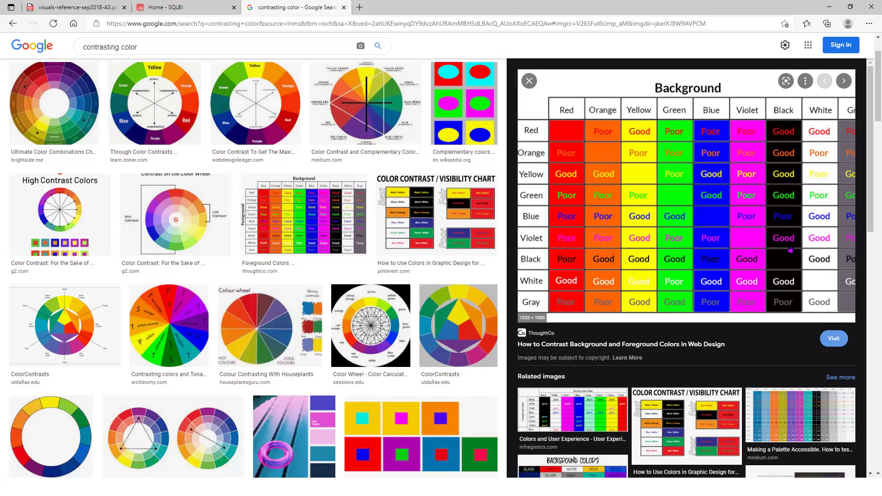
# Return to the color wheel image from learn.zoner.com and look over its related images
pyautogui.press('alt')
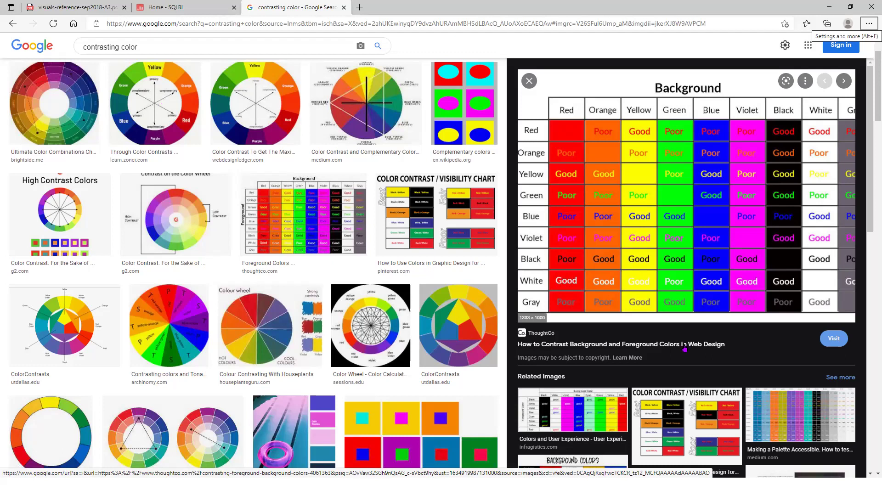
pyautogui.hotkey('alt', 'Left')
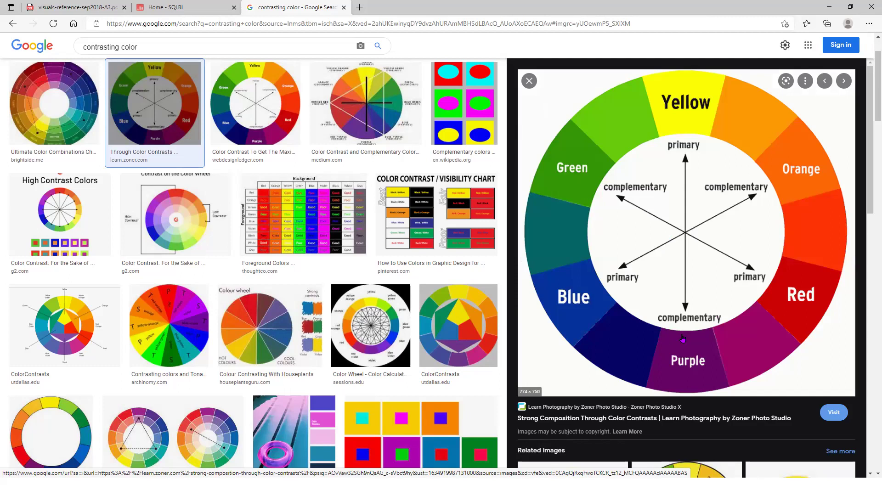
pyautogui.scroll(-4, 693, 376)
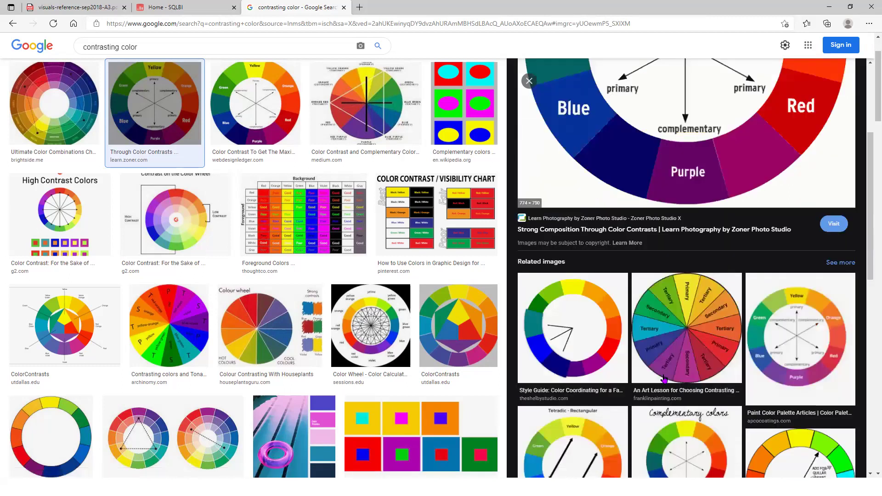
pyautogui.scroll(-8, 658, 377)
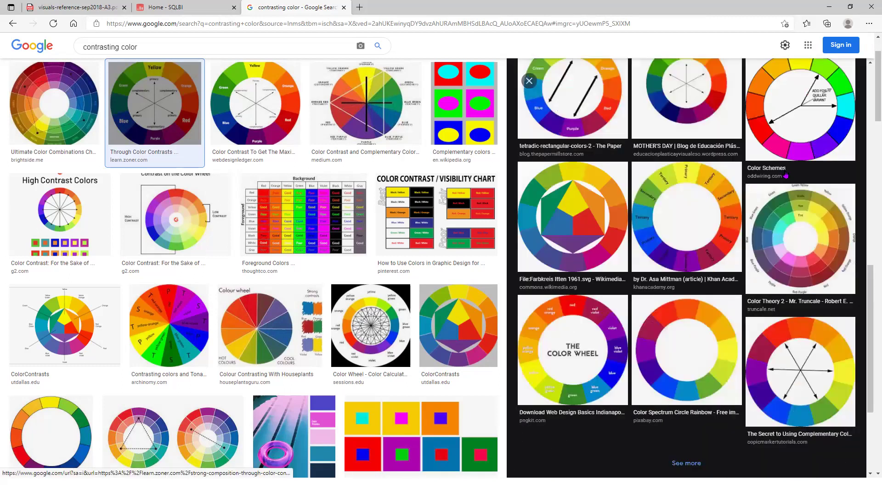
pyautogui.scroll(12, 803, 184)
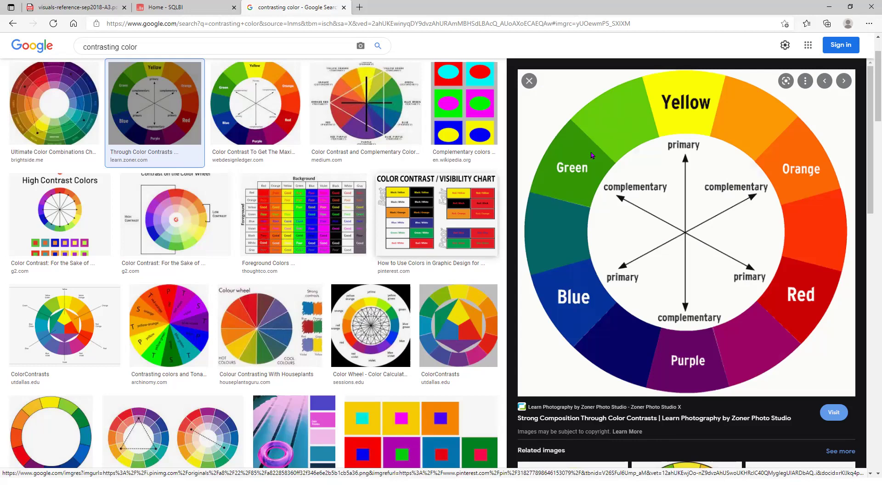
# Switch to the slideshow and advance it to the slide "Tip #5: Use Colors Meaningfully"
pyautogui.hotkey('alt', 'Tab')
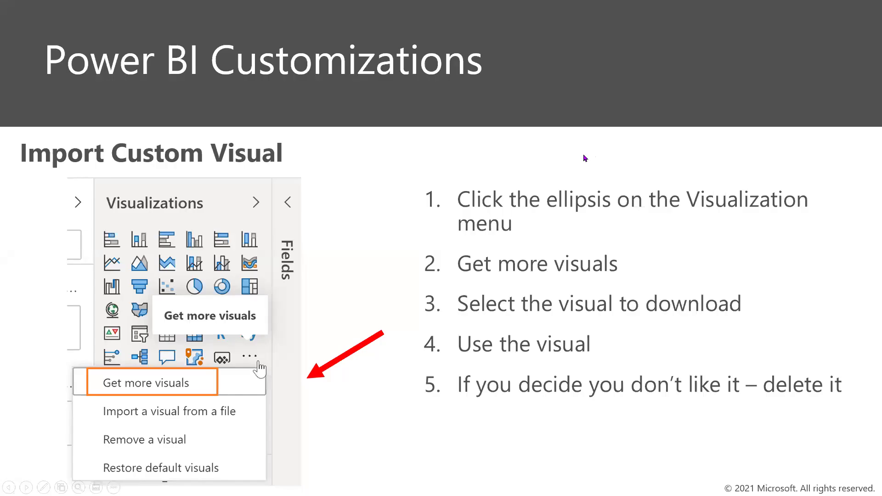
pyautogui.click(585, 157)
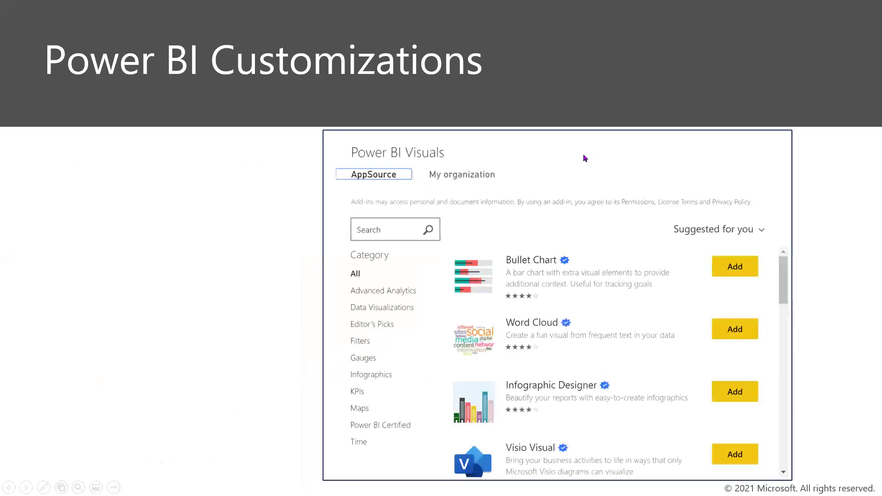
pyautogui.press('Right')
pyautogui.press('Right')
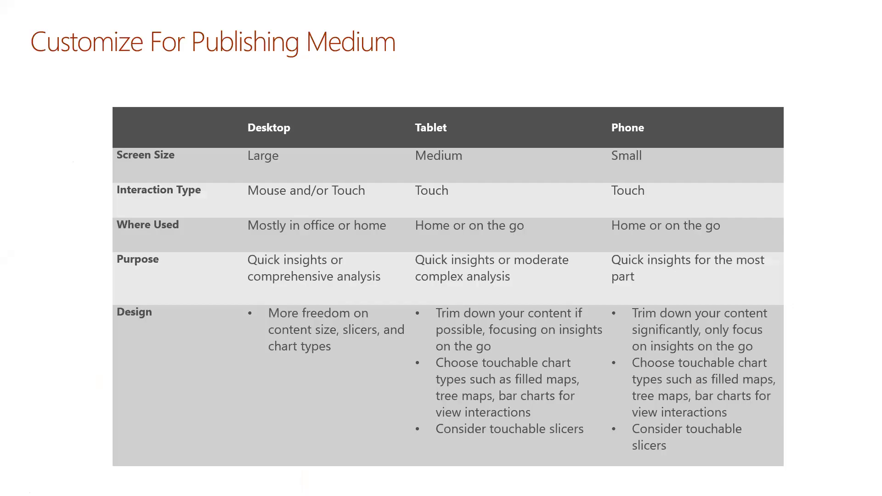
pyautogui.press('Right')
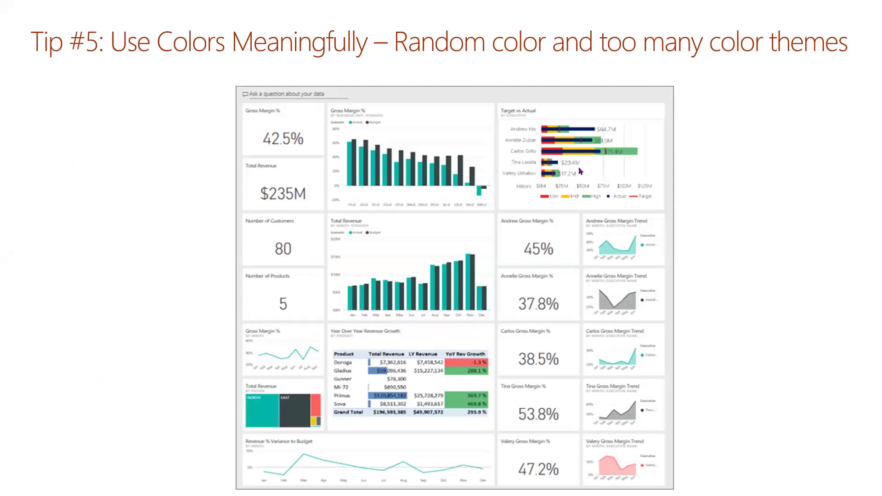
# Switch to Power BI Desktop and expand the Sales table to list its fields
pyautogui.hotkey('alt', 'Tab')
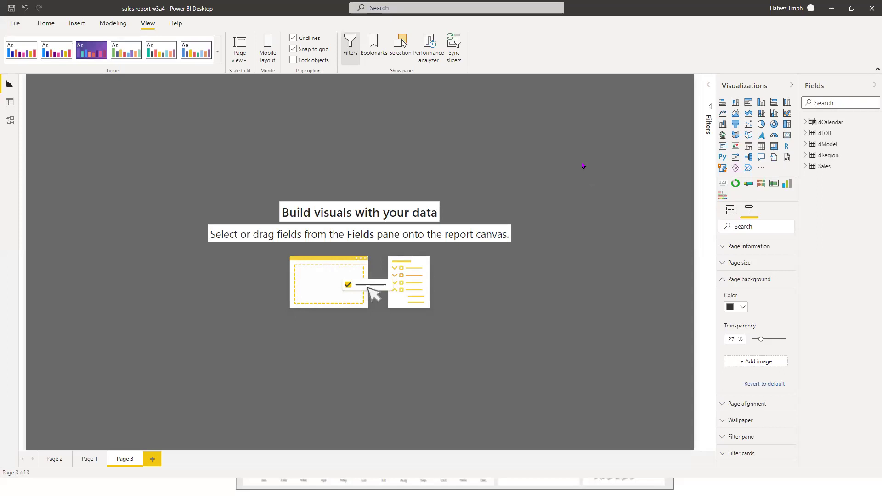
pyautogui.click(54, 28)
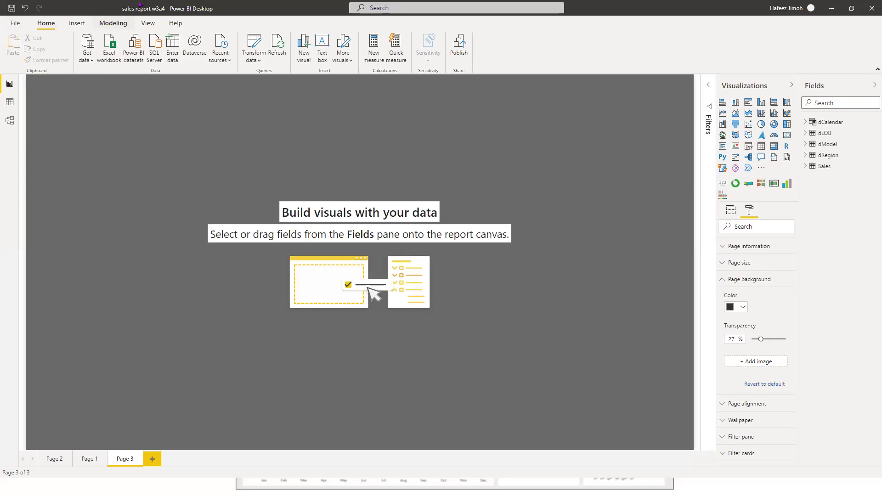
pyautogui.click(811, 169)
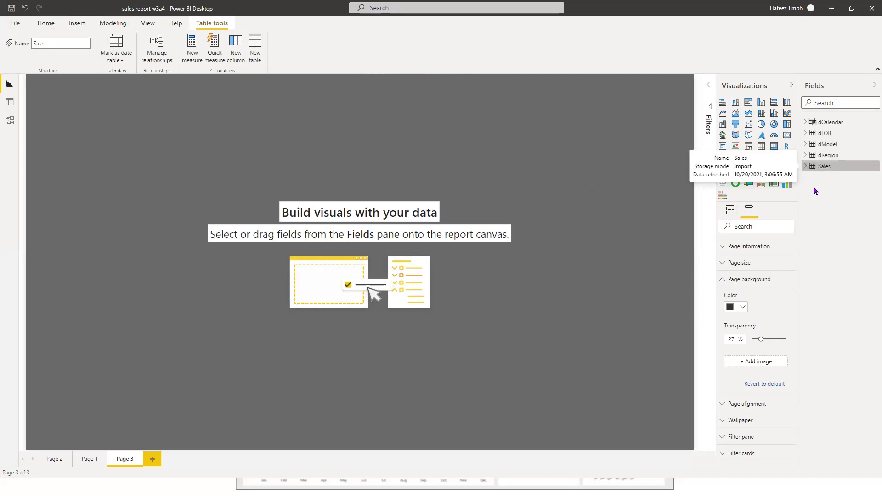
pyautogui.click(808, 169)
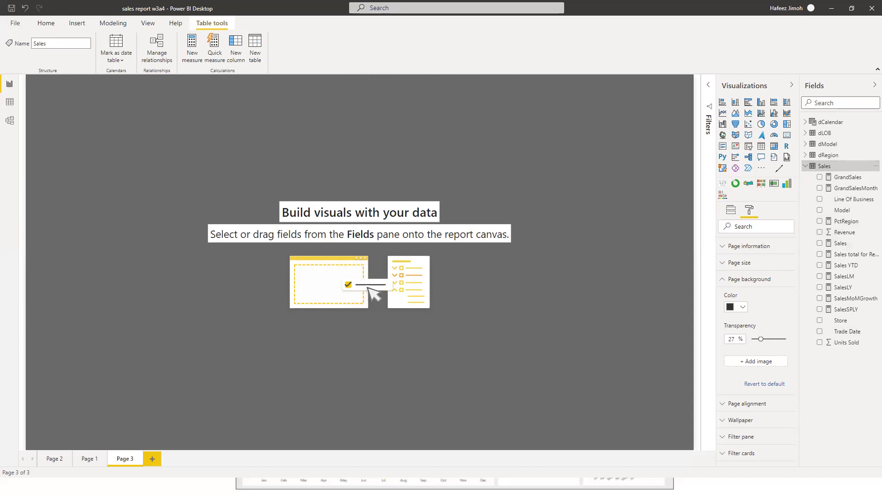
# Erase the freehand circle around the Visualizations pane and outline the built-in visuals with a tighter dark red rectangle
pyautogui.moveTo(779, 168); pyautogui.dragTo(773, 154)
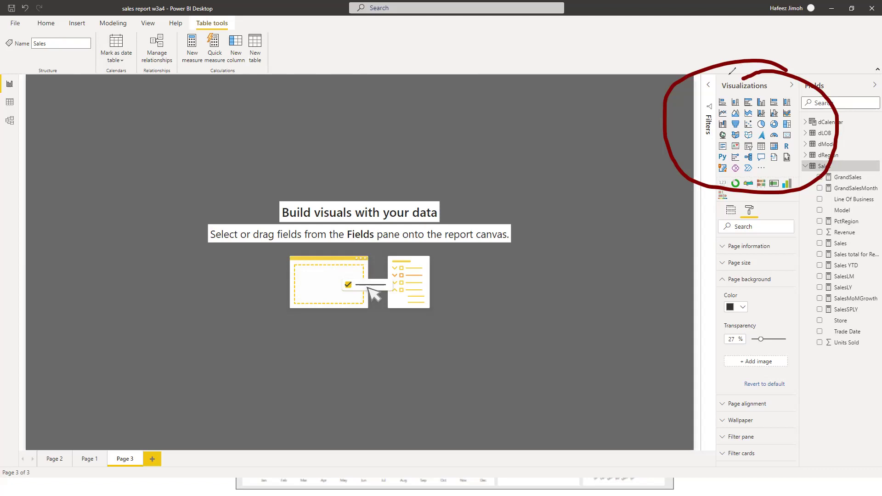
pyautogui.press('e')
pyautogui.moveTo(781, 173)
pyautogui.mouseDown()
pyautogui.moveTo(801, 167)
pyautogui.moveTo(799, 76)
pyautogui.moveTo(698, 79)
pyautogui.mouseUp()
pyautogui.moveTo(717, 171); pyautogui.dragTo(711, 176)
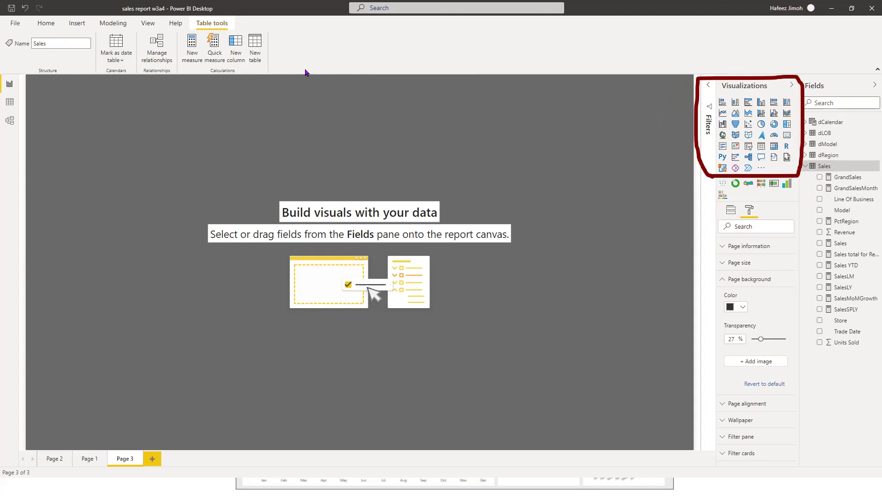
# Open the Power BI visuals gallery to get more visuals for the report
pyautogui.hotkey('alt', 'Tab')
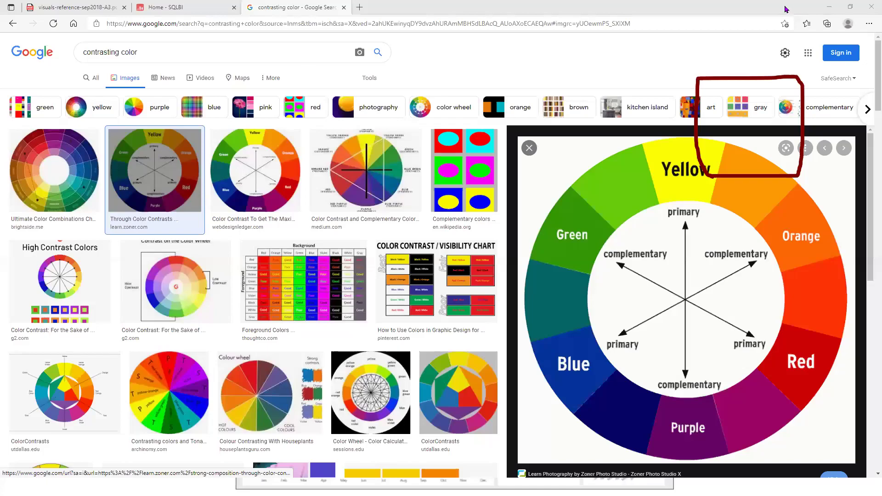
pyautogui.hotkey('alt', 'Tab')
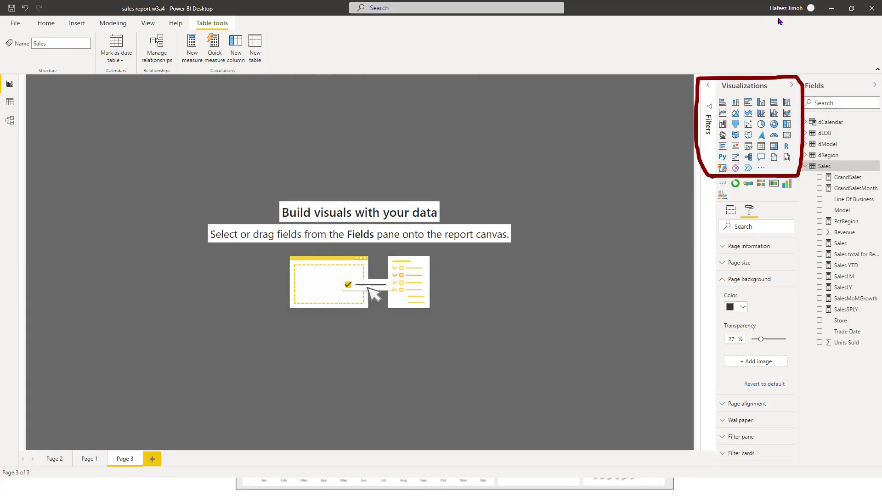
pyautogui.click(765, 169)
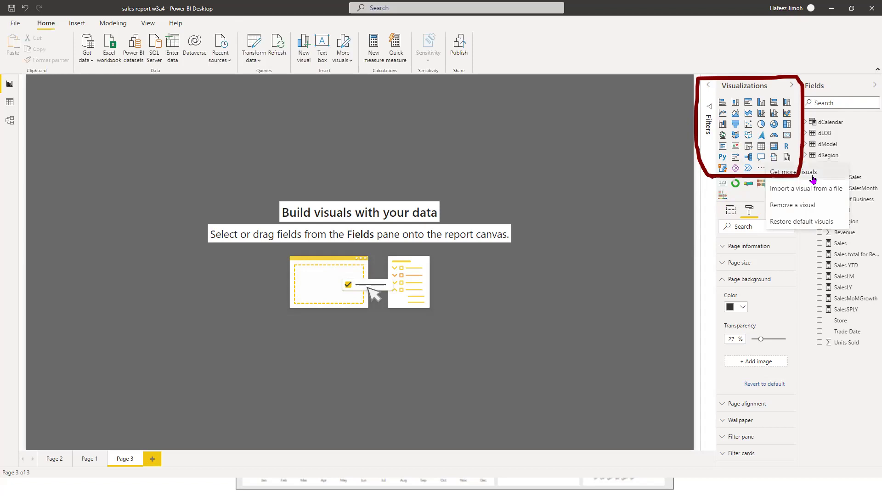
pyautogui.click(813, 177)
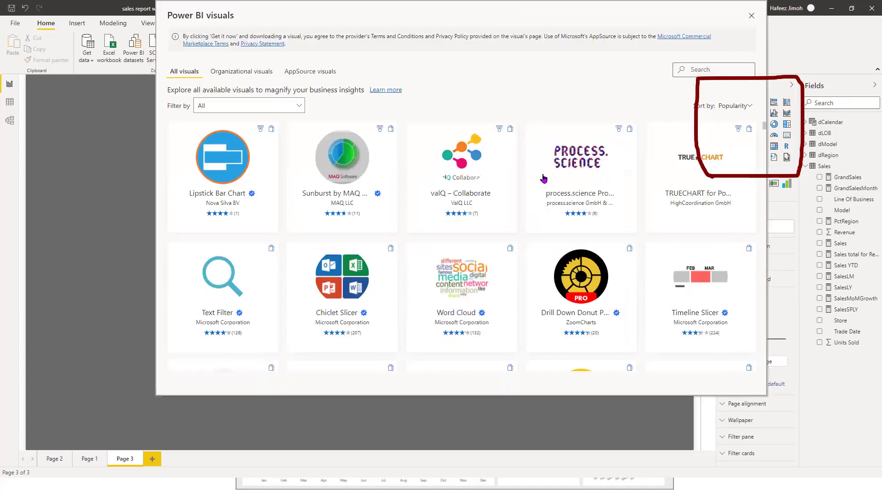
# Browse all available visuals in the gallery, sorted by popularity
pyautogui.scroll(-3, 508, 189)
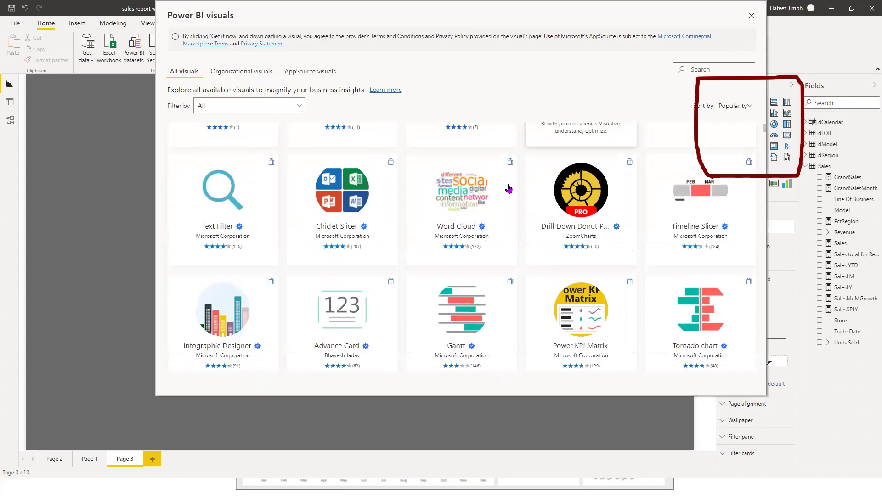
pyautogui.scroll(-5, 509, 189)
pyautogui.scroll(-1, 505, 192)
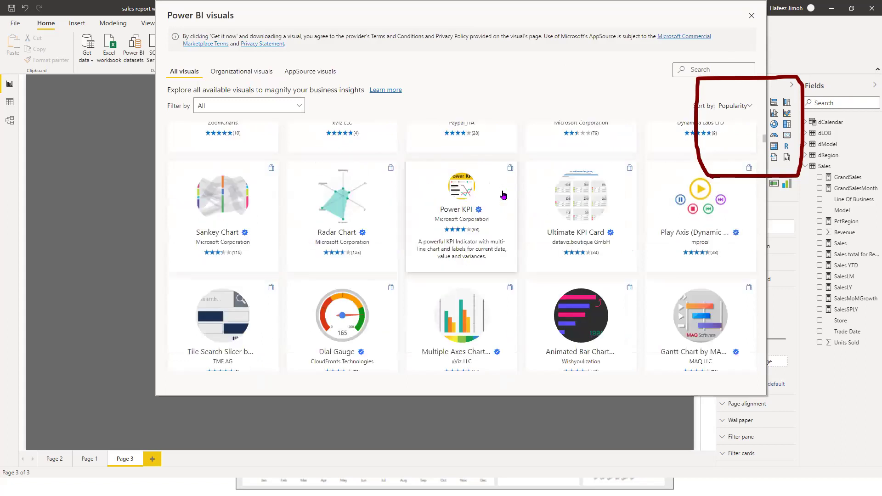
pyautogui.scroll(-3, 504, 195)
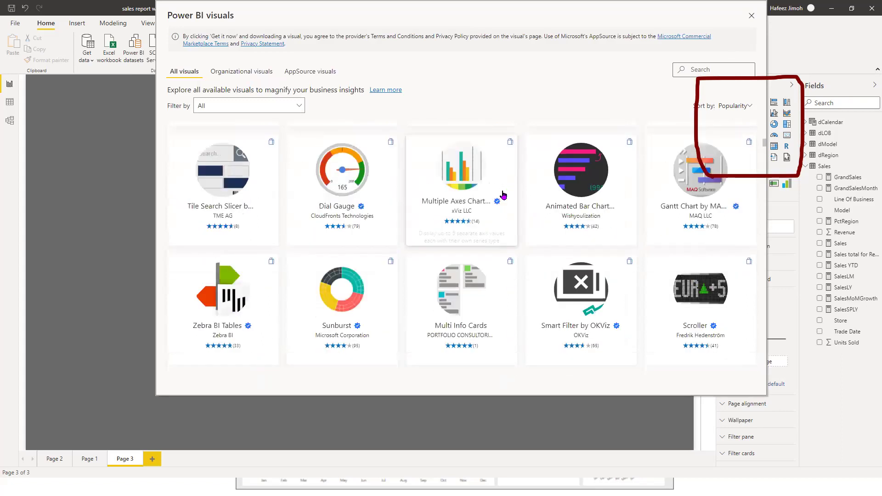
pyautogui.scroll(-5, 503, 195)
pyautogui.scroll(-2, 504, 202)
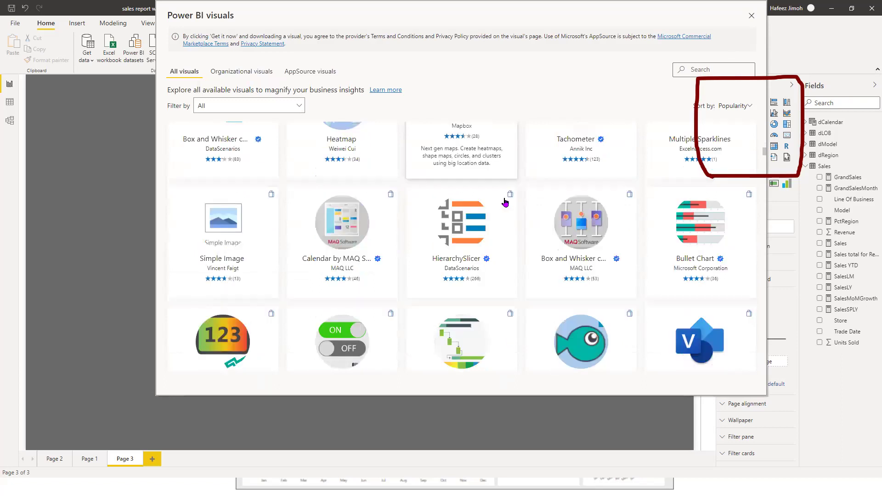
pyautogui.scroll(-4, 505, 202)
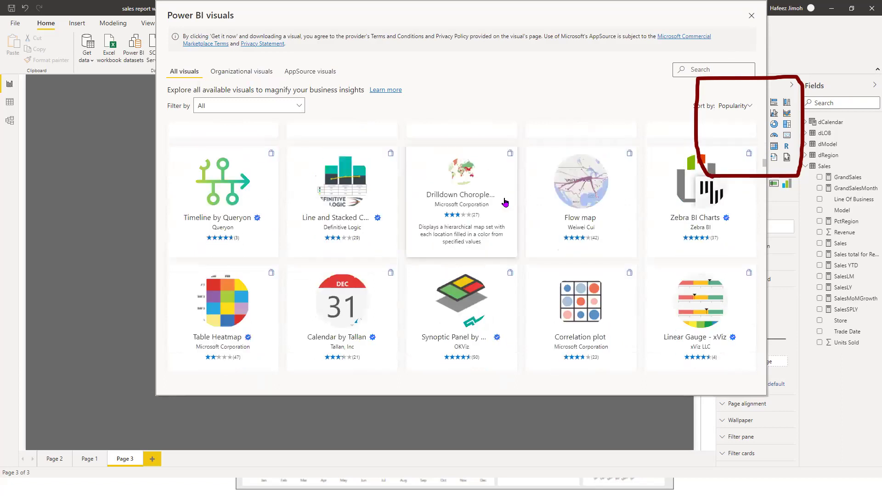
pyautogui.scroll(-5, 505, 202)
pyautogui.scroll(-8, 505, 202)
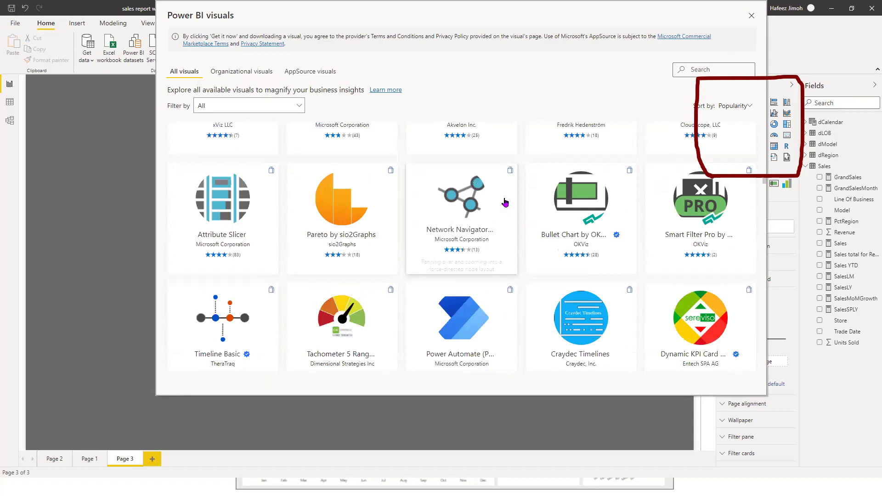
pyautogui.scroll(-5, 284, 105)
# Filter the visuals gallery by the KPI category, look over the matches, and change the filter to Time
pyautogui.click(289, 105)
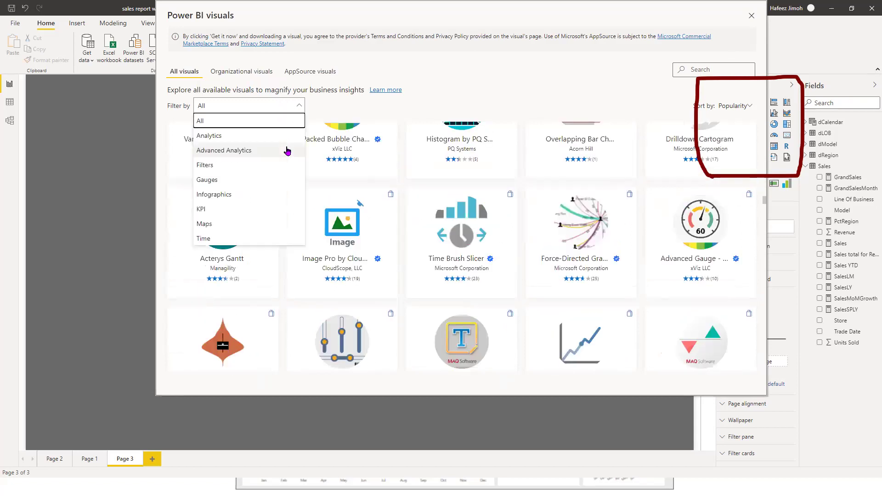
pyautogui.click(285, 209)
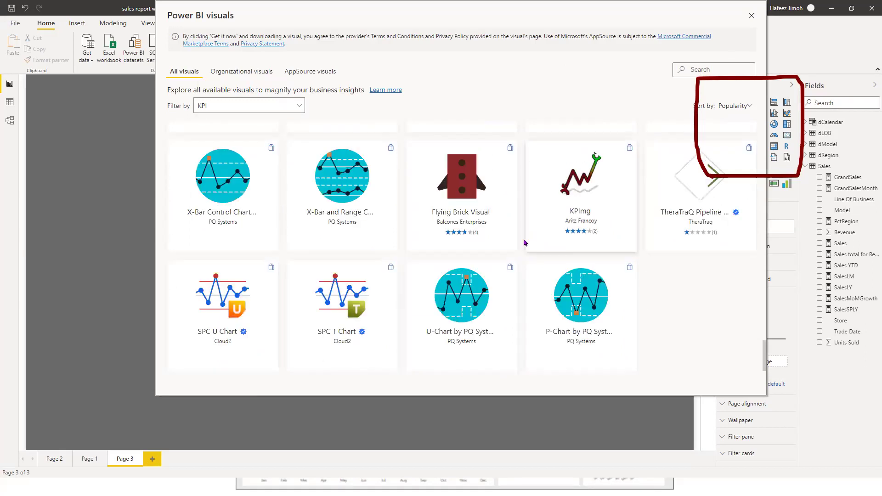
pyautogui.scroll(1, 285, 129)
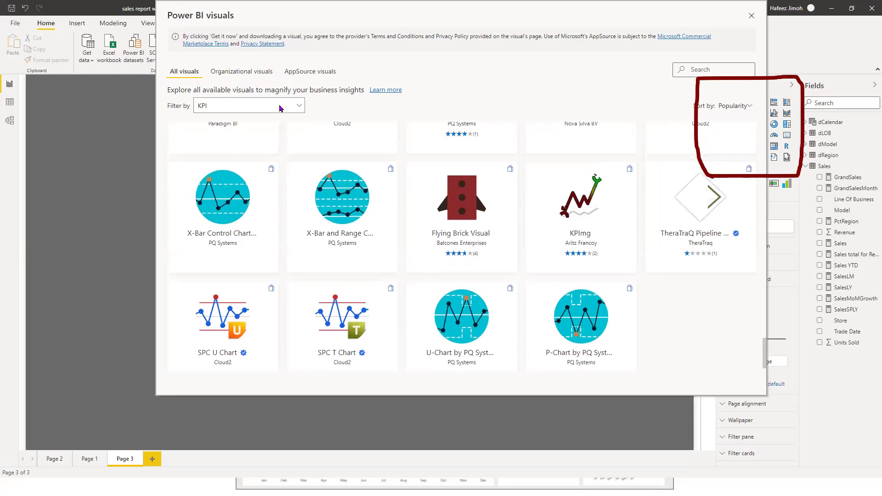
pyautogui.click(280, 106)
pyautogui.scroll(3, 286, 147)
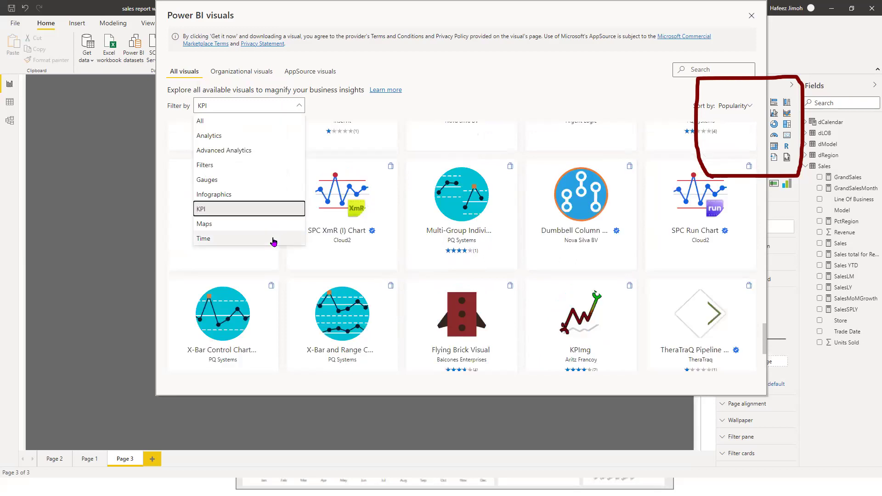
pyautogui.click(273, 239)
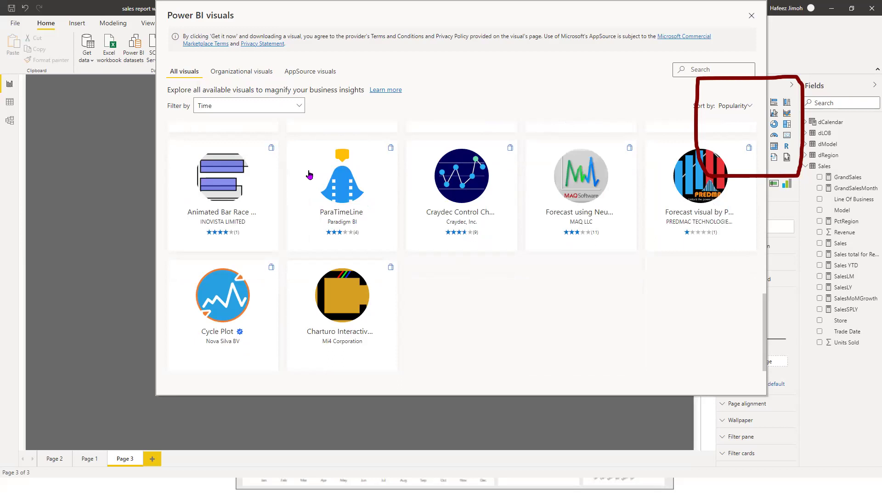
# Switch to the browser and show the visuals reference PDF, visuals-reference-sep2018-A3.pdf
pyautogui.hotkey('alt', 'Tab')
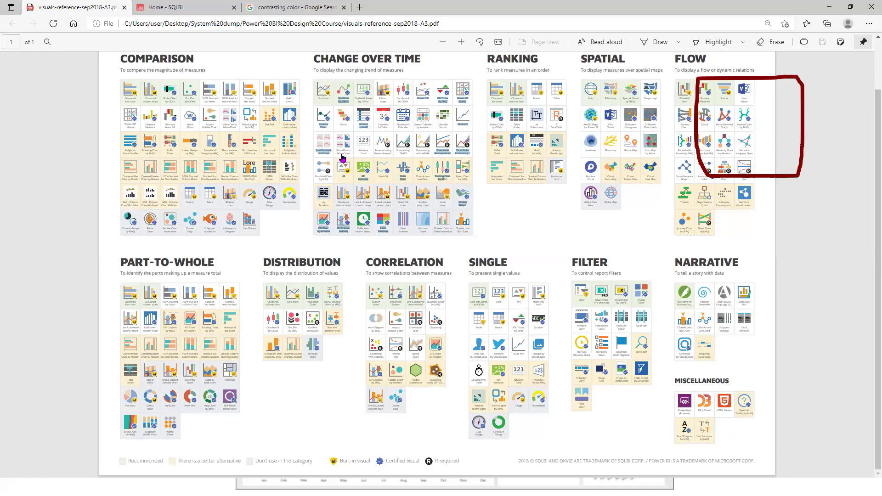
# Close the visuals gallery in Power BI Desktop and switch to the presentation's "What do you want to explain?" slide
pyautogui.hotkey('alt', 'Tab')
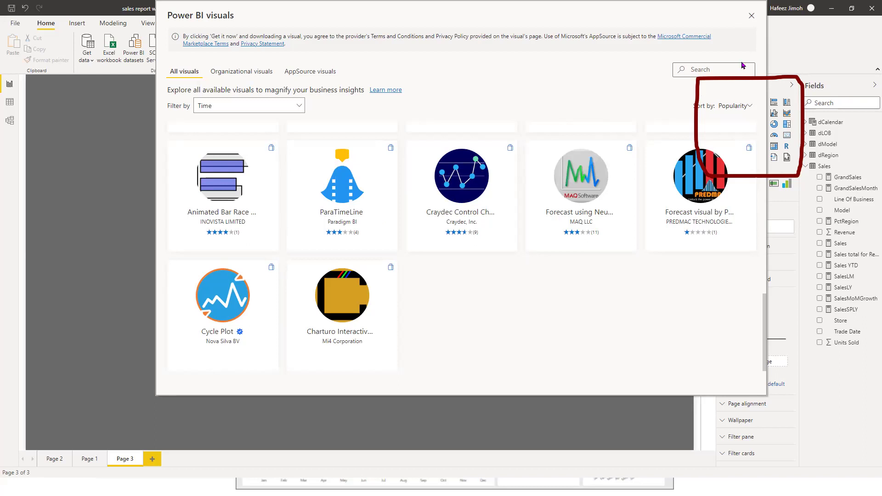
pyautogui.press('Escape')
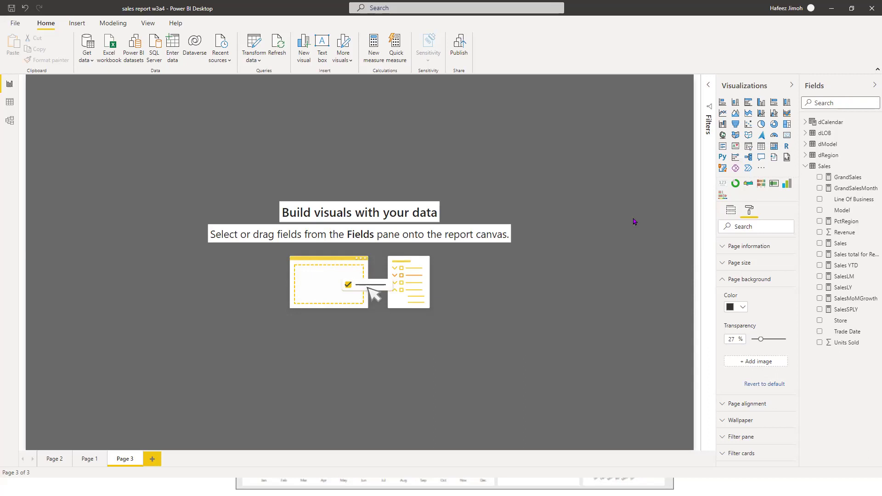
pyautogui.hotkey('alt', 'Tab')
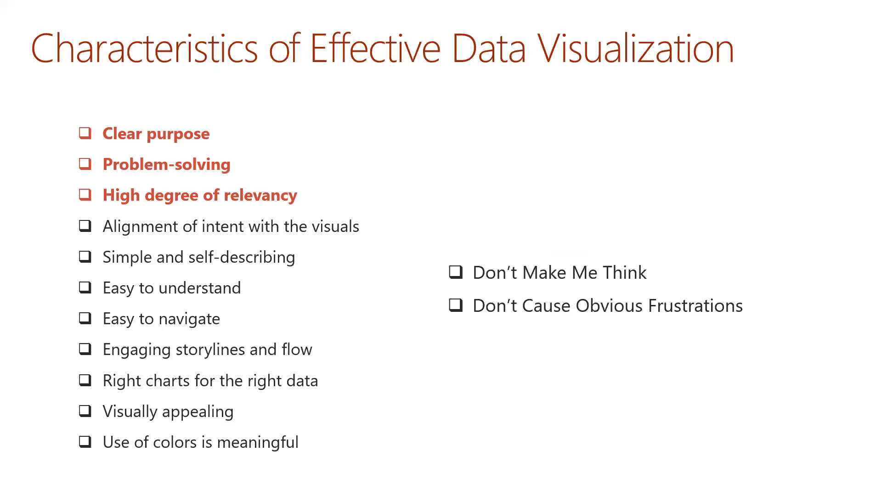
pyautogui.press('Right')
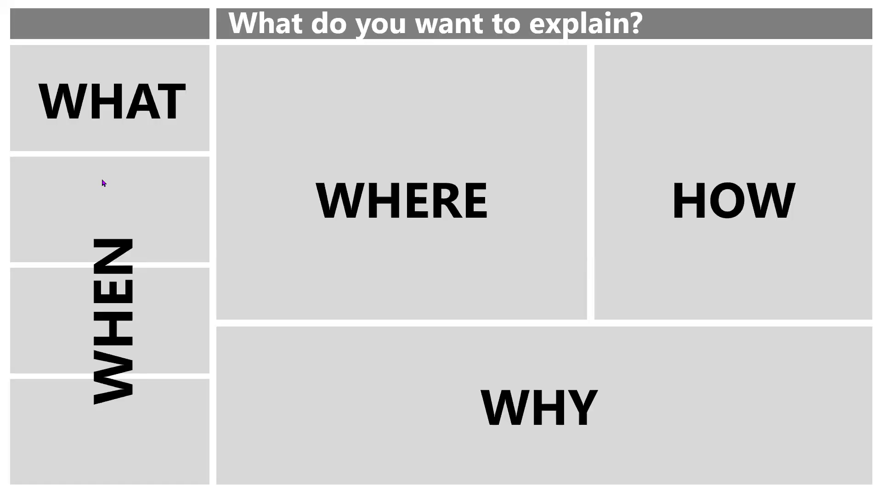
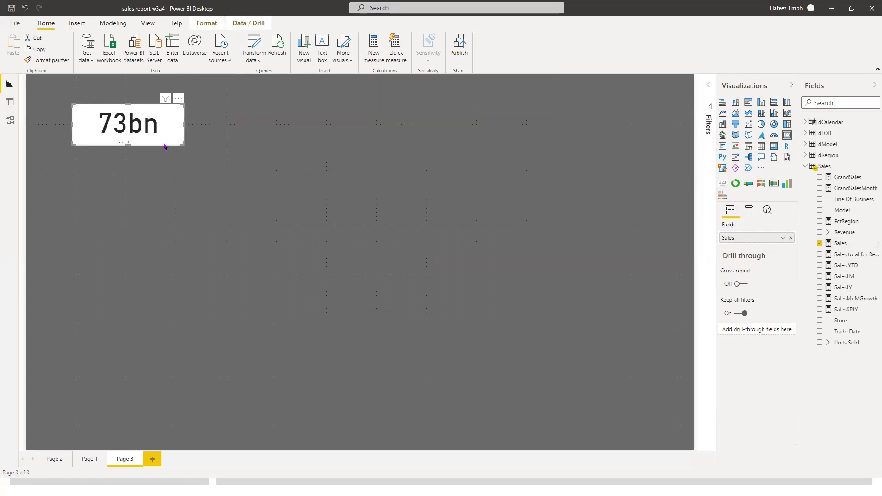
# Shrink the Sales card slightly, duplicate it, and place the copy beside the original, aligned along the same row
pyautogui.moveTo(182, 144); pyautogui.dragTo(163, 141)
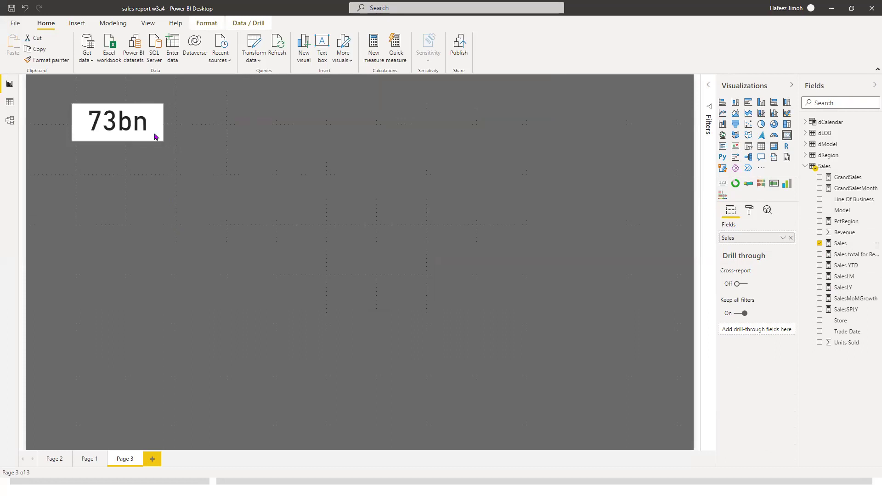
pyautogui.hotkey('ctrl', 'c')
pyautogui.hotkey('ctrl', 'v')
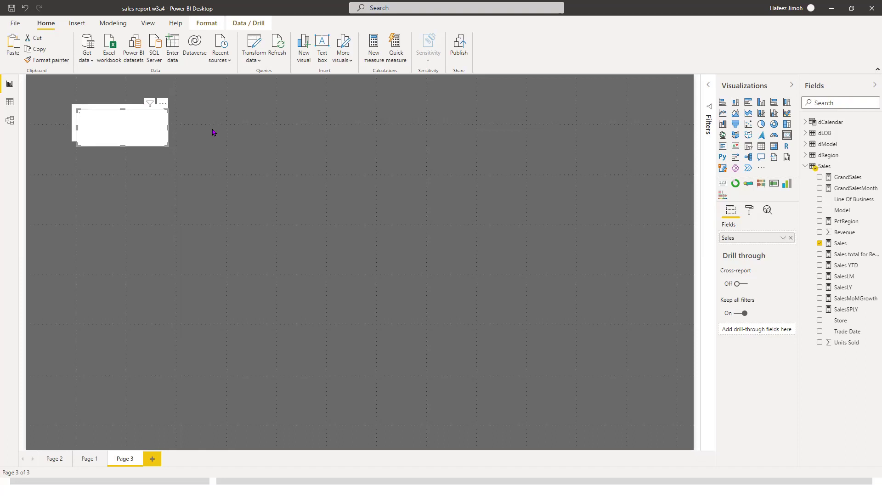
pyautogui.moveTo(284, 130); pyautogui.dragTo(240, 130)
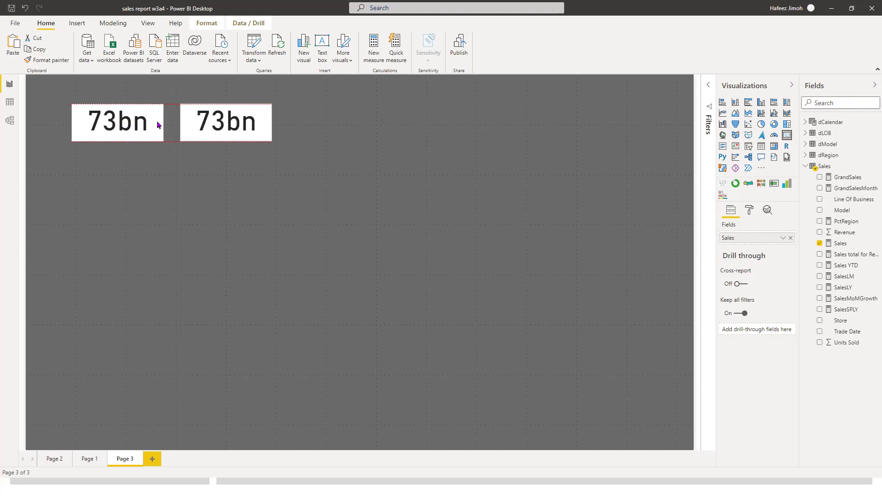
# Look over the display units for the original Sales card's data label and set its value decimal places to 1
pyautogui.click(157, 125)
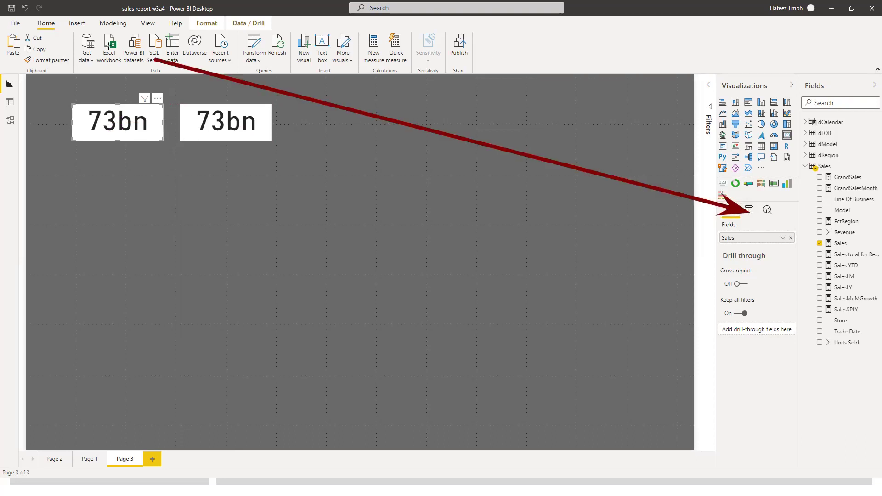
pyautogui.click(749, 211)
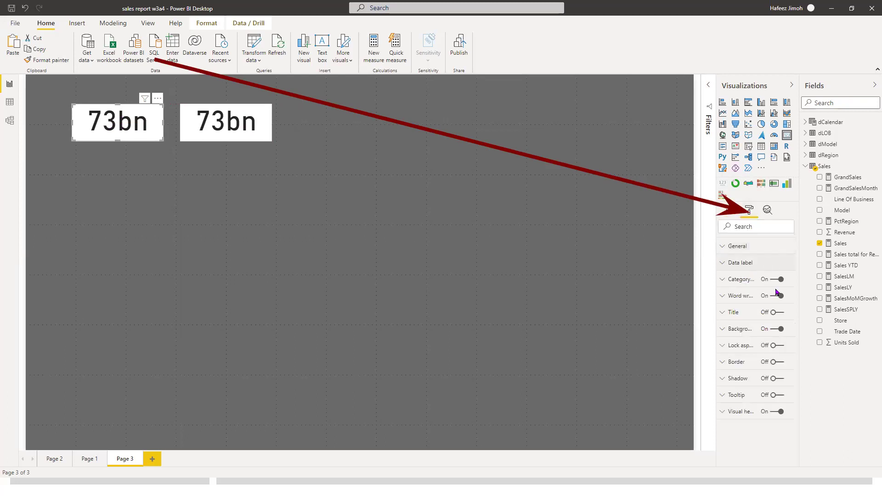
pyautogui.click(769, 266)
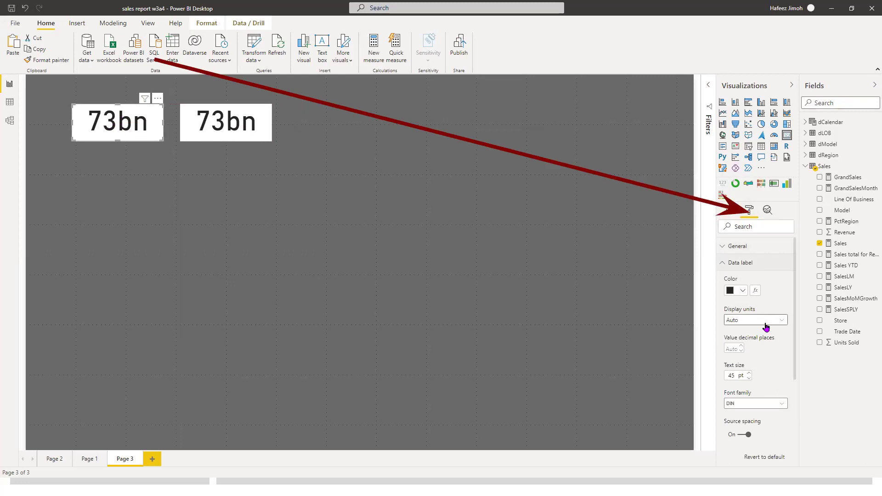
pyautogui.click(766, 324)
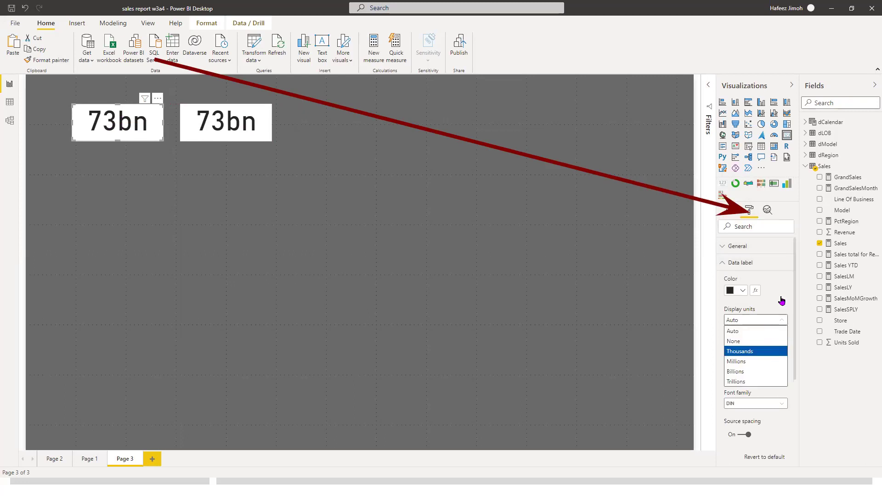
pyautogui.press('Escape')
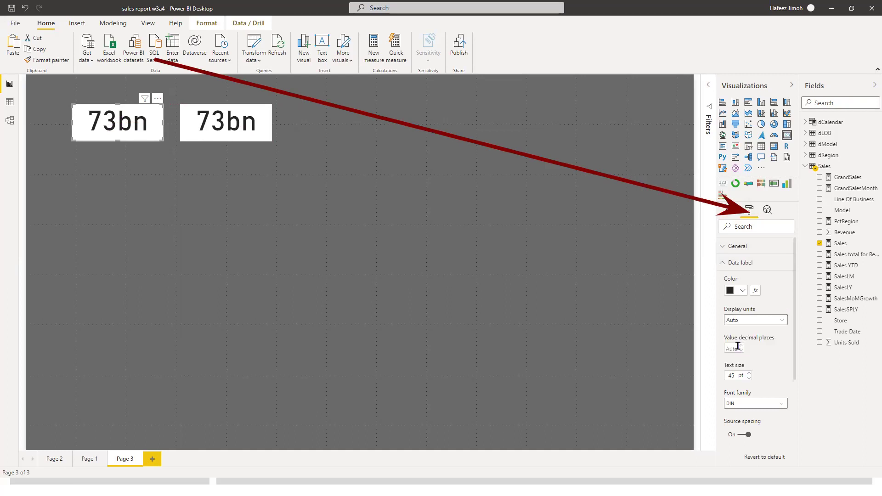
pyautogui.click(737, 348)
pyautogui.click(741, 346)
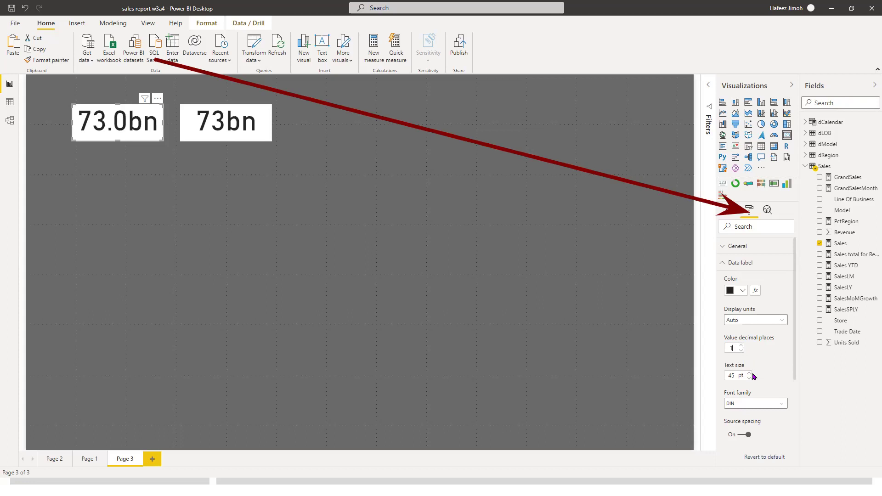
# Review the card's formatting options and set the data label's value decimal places to 0
pyautogui.scroll(-3, 754, 386)
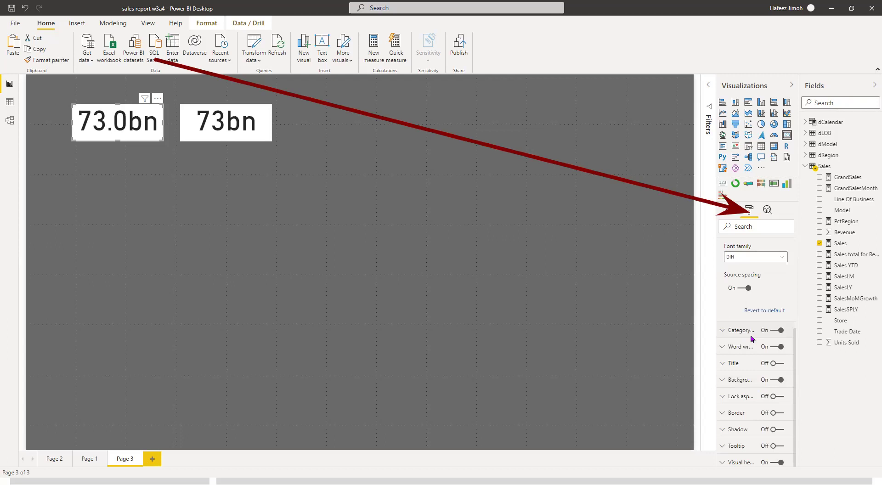
pyautogui.scroll(3, 752, 339)
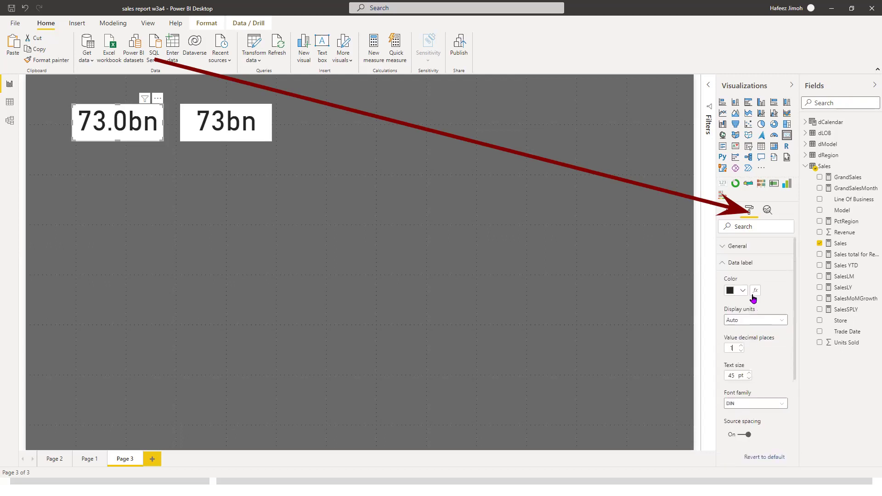
pyautogui.scroll(-1, 753, 299)
pyautogui.scroll(-2, 752, 298)
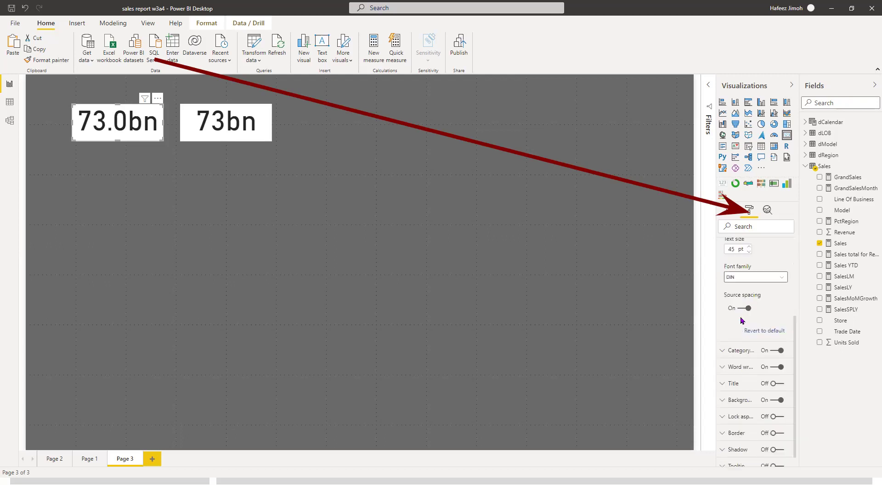
pyautogui.scroll(-1, 742, 320)
pyautogui.scroll(2, 749, 315)
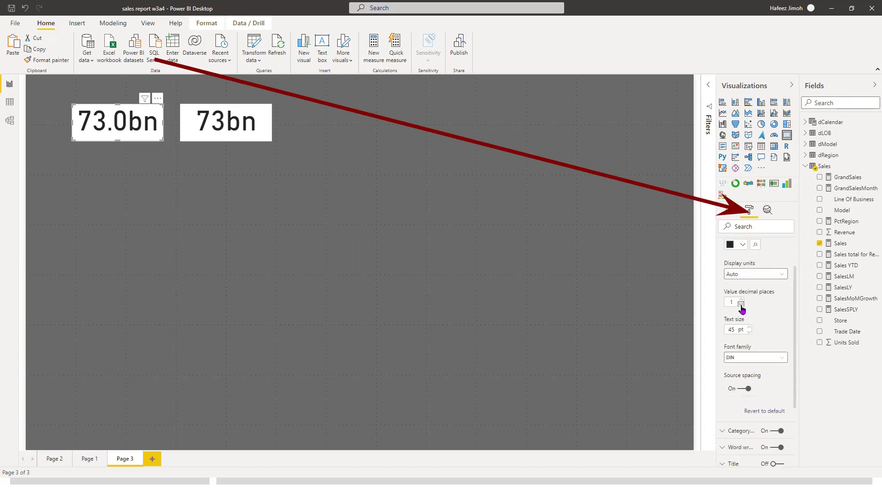
pyautogui.click(741, 306)
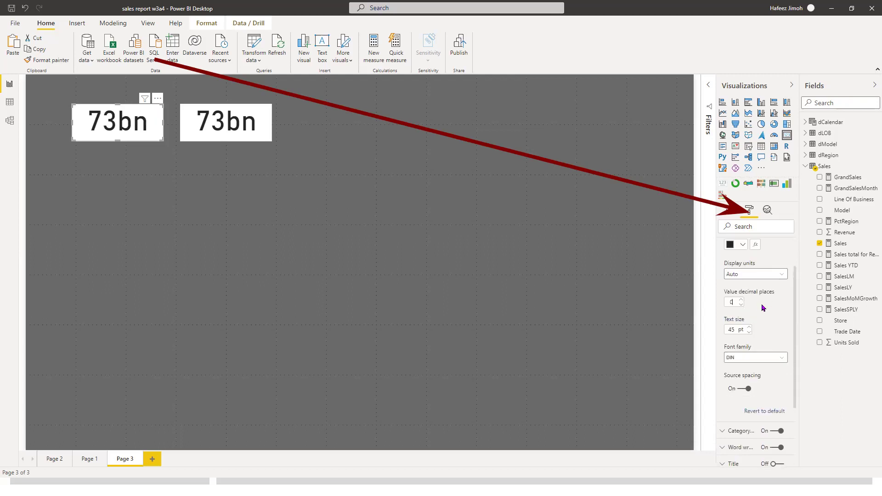
# Expand the original card's category label settings, turn on its title, and set the title text to "Revenue"
pyautogui.scroll(-2, 760, 313)
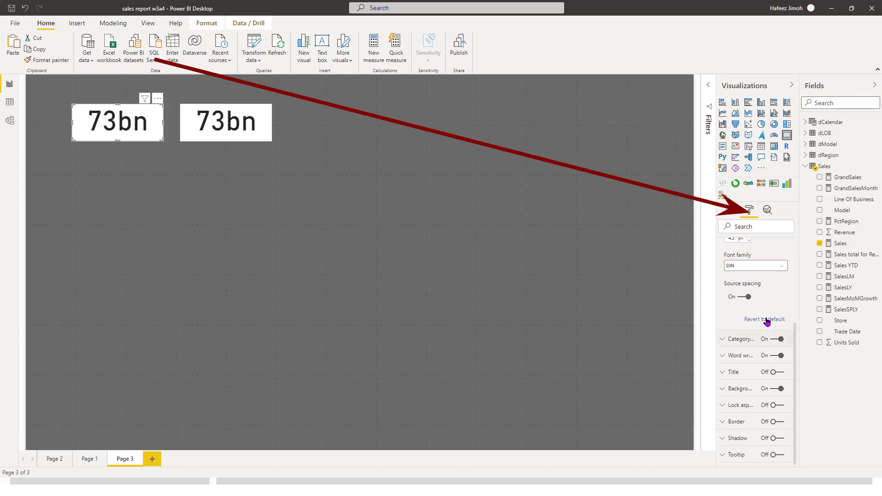
pyautogui.click(766, 339)
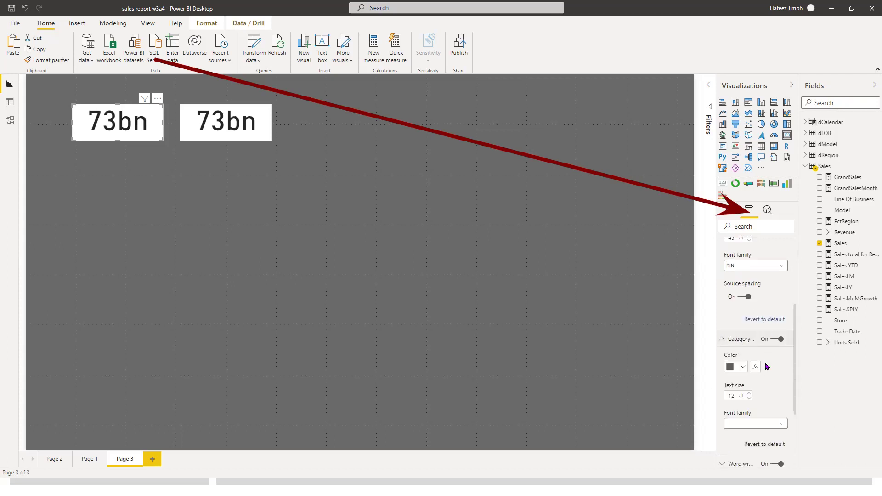
pyautogui.scroll(-1, 766, 366)
pyautogui.scroll(-1, 766, 361)
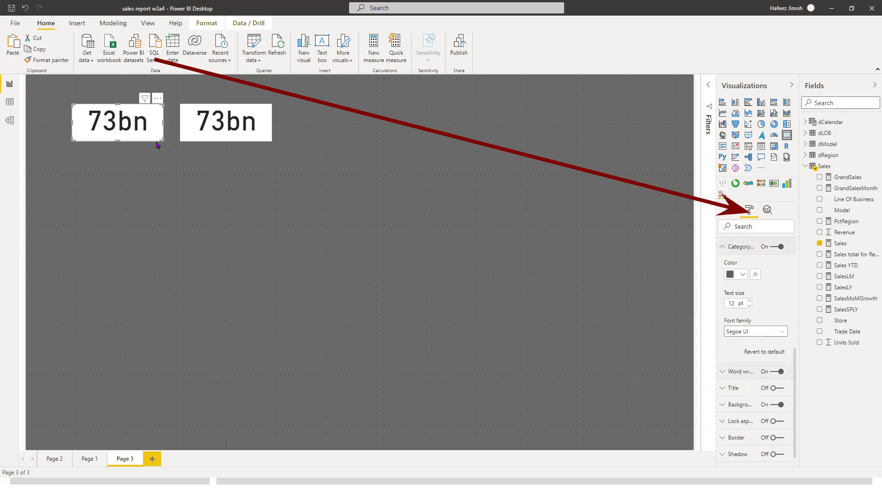
pyautogui.click(730, 391)
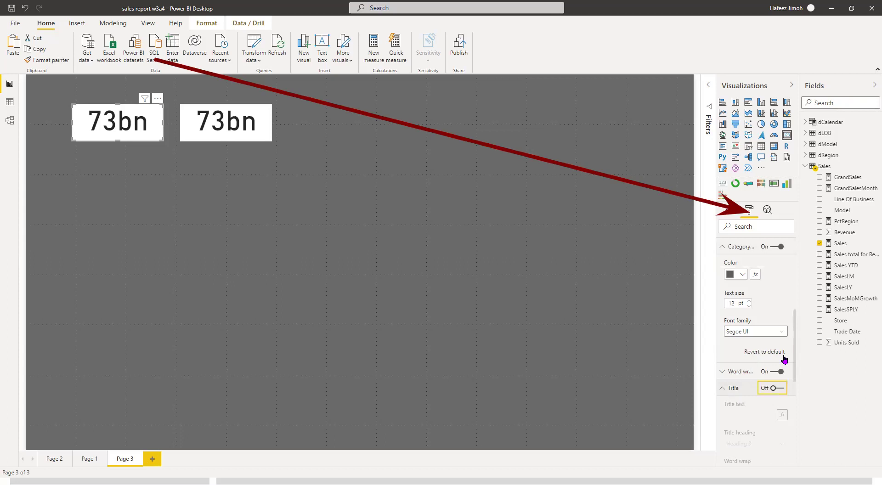
pyautogui.scroll(-2, 766, 338)
pyautogui.click(763, 326)
pyautogui.write('Revenue')
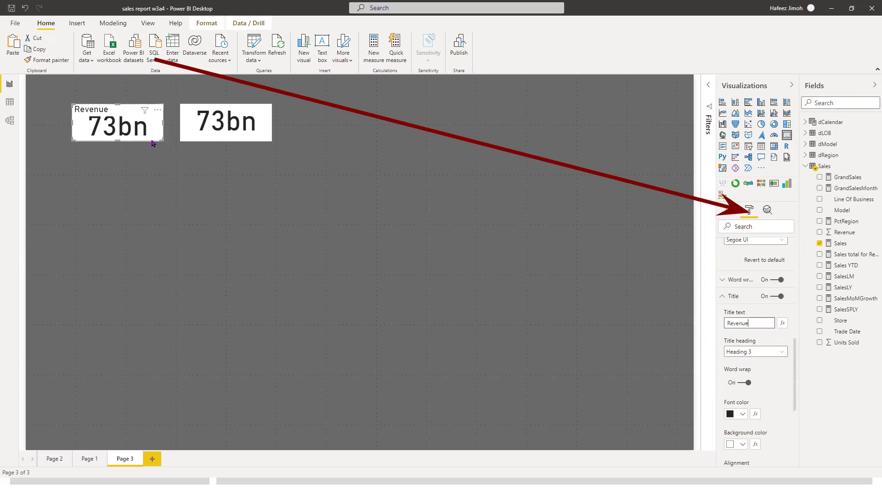
# Turn off the Revenue card's category label and resize the card to fit its title and value compactly
pyautogui.moveTo(161, 141); pyautogui.dragTo(159, 190)
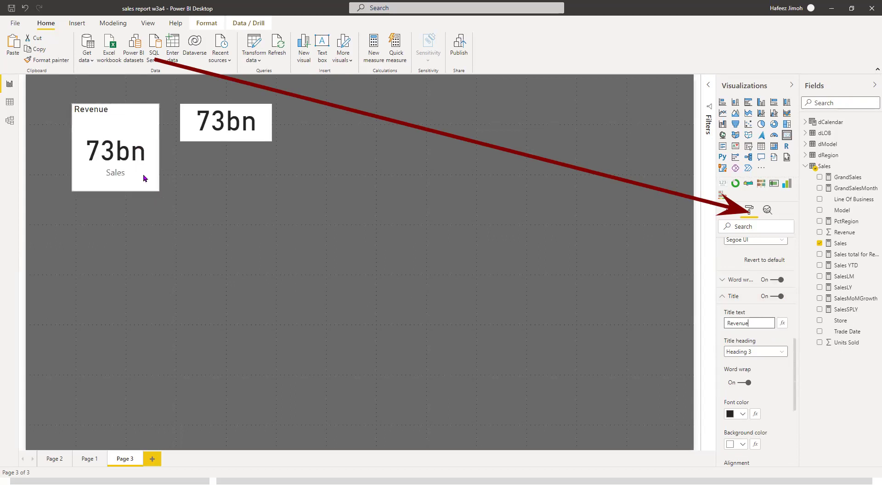
pyautogui.scroll(3, 775, 300)
pyautogui.click(776, 294)
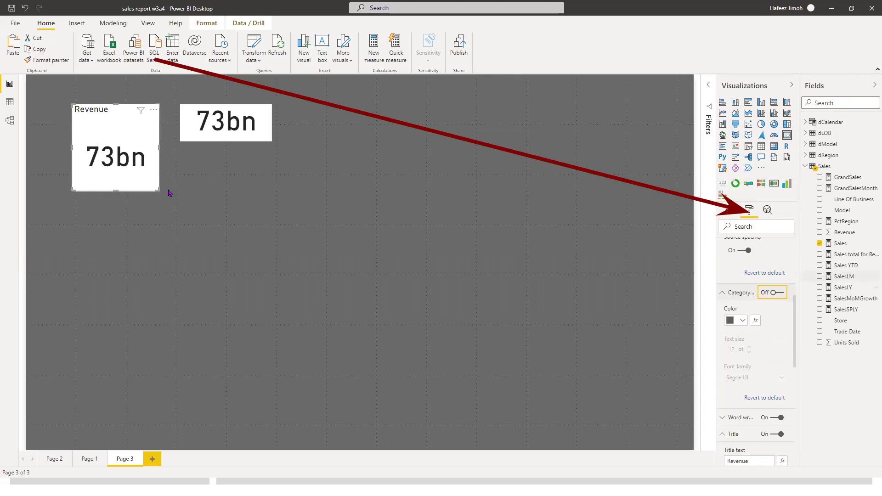
pyautogui.moveTo(155, 170); pyautogui.dragTo(152, 146)
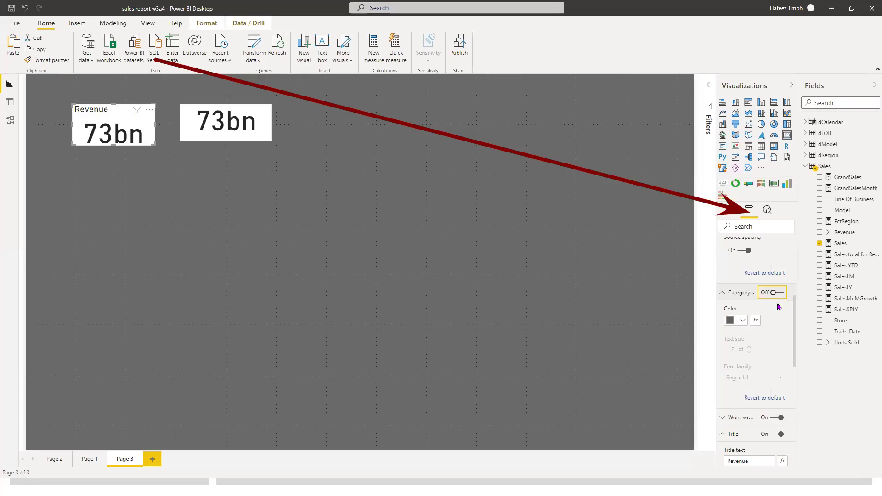
# Center the Revenue card's title and set the title text size to 15 pt
pyautogui.scroll(-1, 777, 308)
pyautogui.scroll(-1, 776, 310)
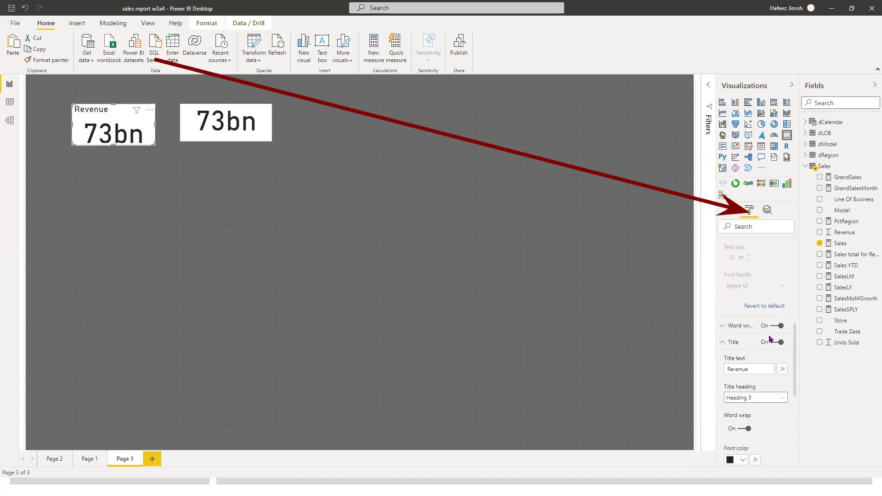
pyautogui.scroll(-1, 774, 310)
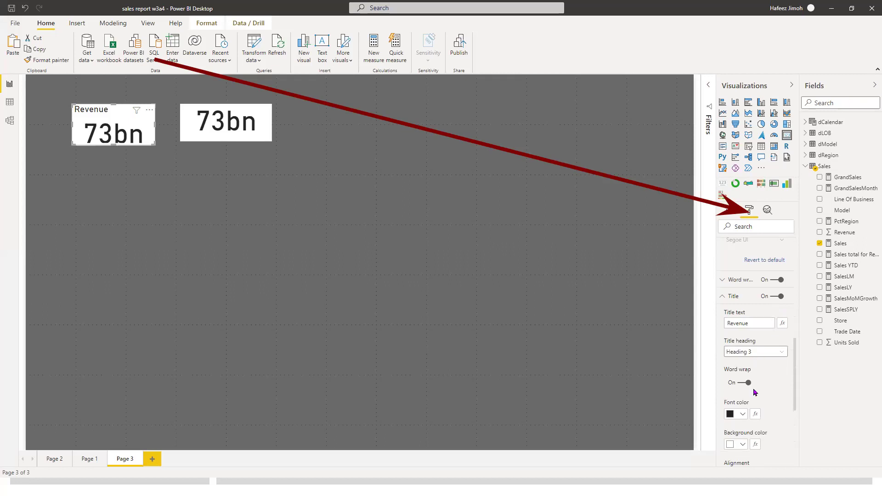
pyautogui.scroll(-2, 753, 407)
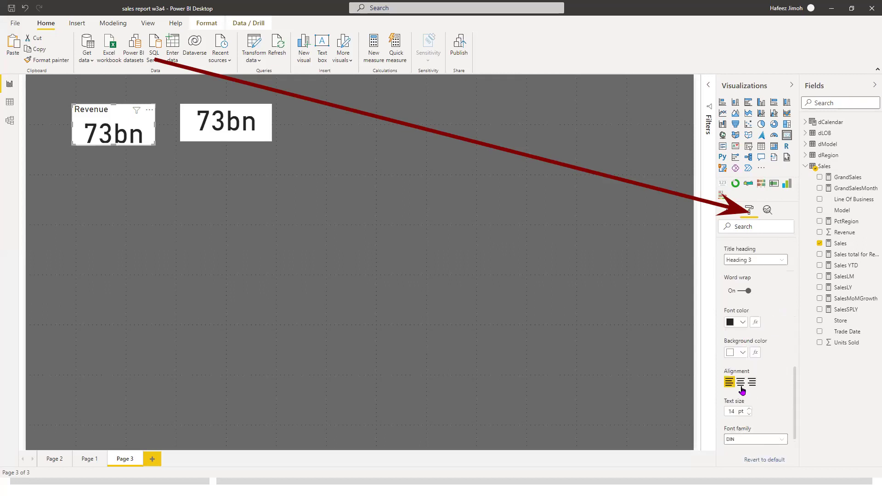
pyautogui.click(740, 386)
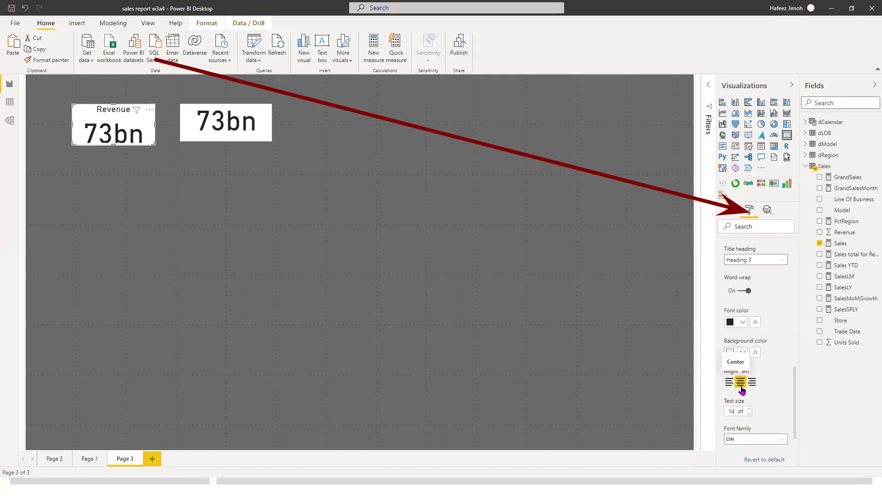
pyautogui.click(749, 410)
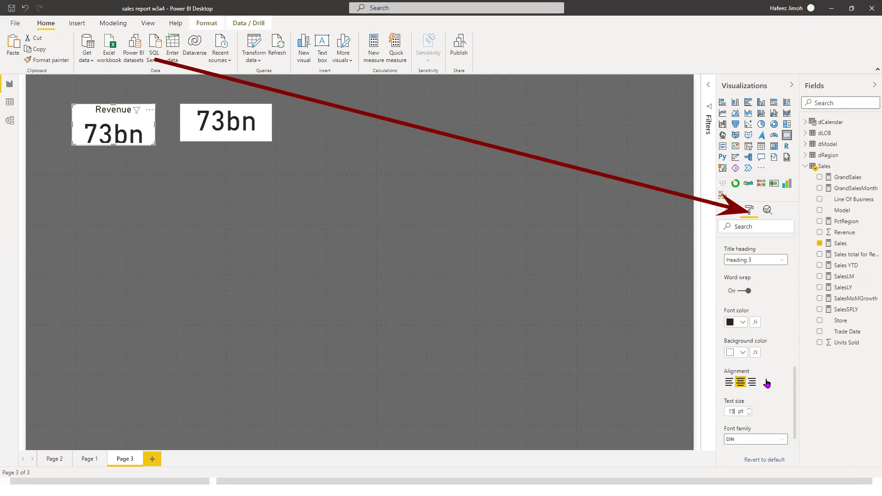
# Set the Revenue card's data label text size to 36 pt and resize the card to the neighbouring card's height
pyautogui.scroll(-2, 766, 381)
pyautogui.scroll(2, 766, 358)
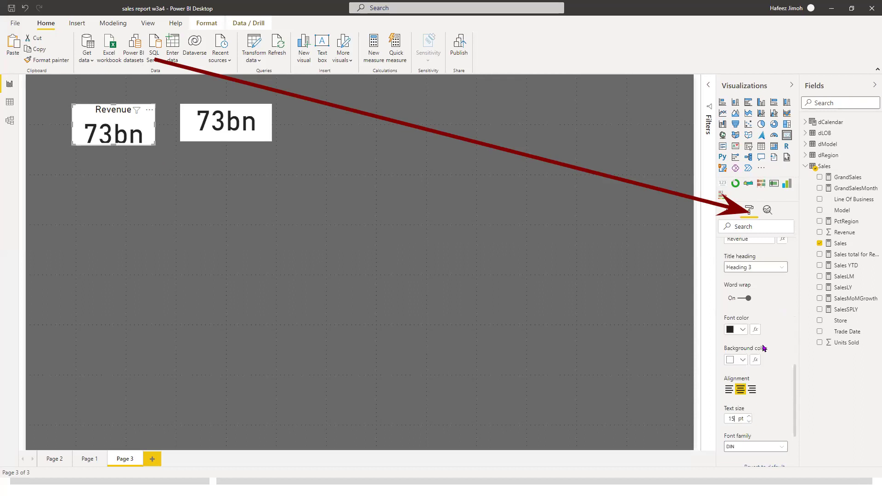
pyautogui.scroll(5, 766, 356)
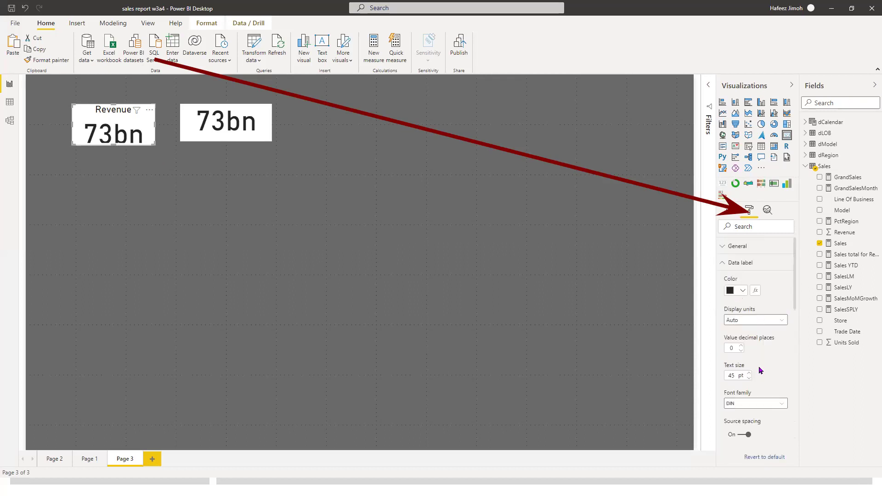
pyautogui.doubleClick(732, 376)
pyautogui.press('BackSpace')
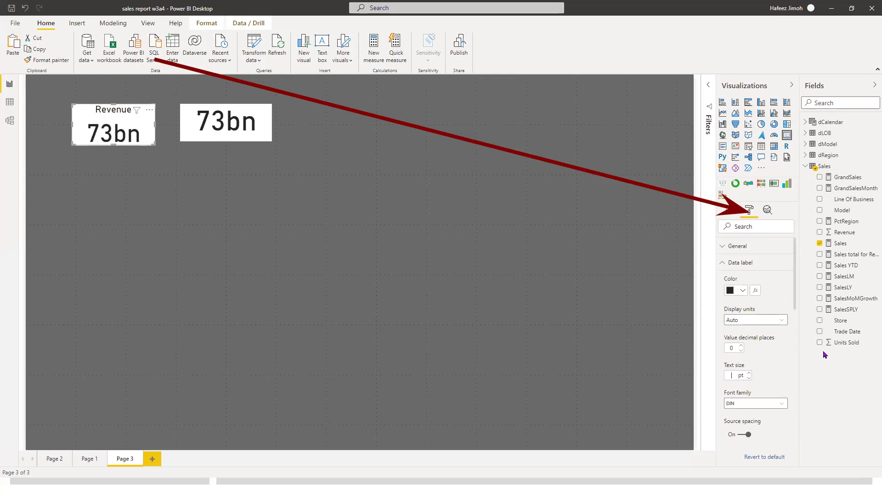
pyautogui.write('36')
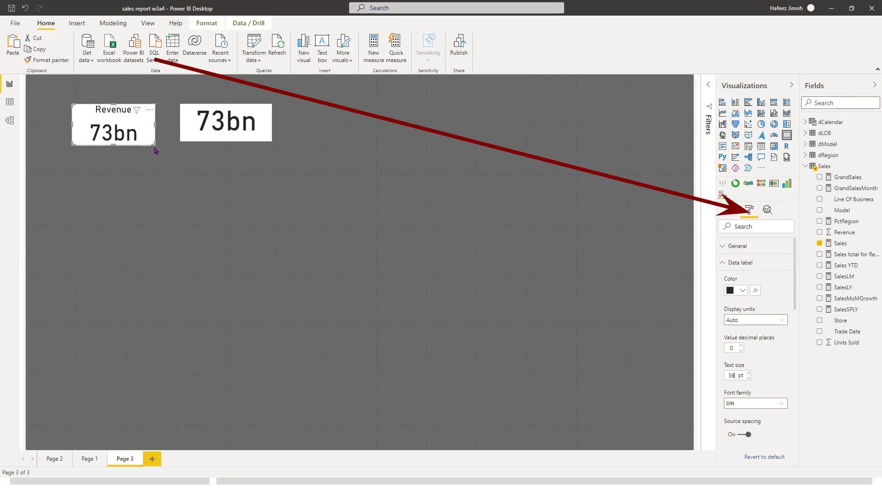
pyautogui.moveTo(155, 138); pyautogui.dragTo(158, 142)
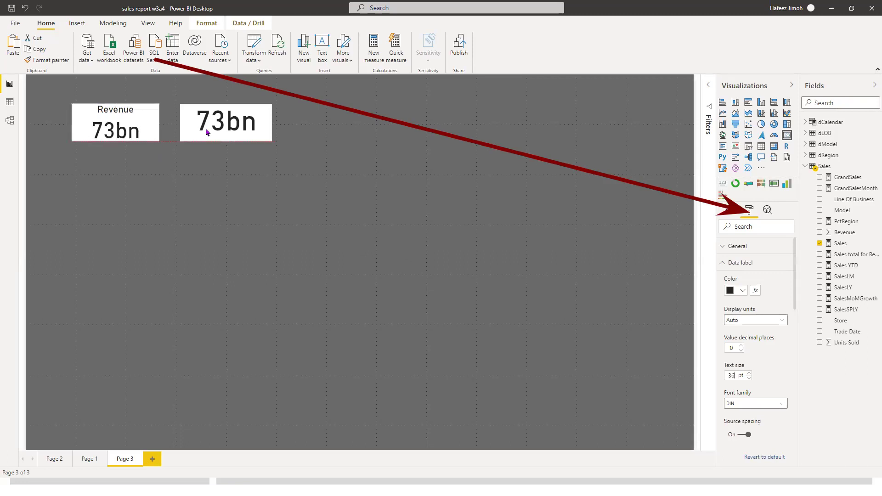
# Move the untitled 73bn card slightly closer to the Revenue card and remove its Sales field
pyautogui.click(268, 139)
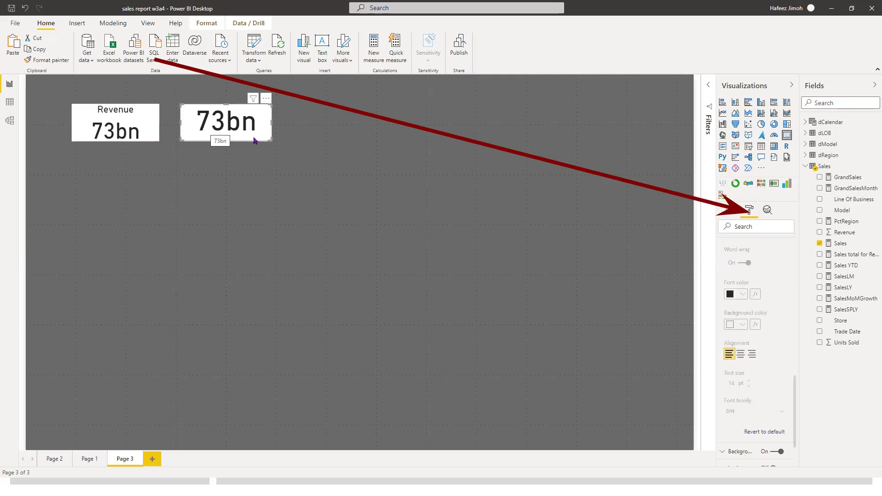
pyautogui.moveTo(236, 129)
pyautogui.mouseDown()
pyautogui.moveTo(224, 129)
pyautogui.moveTo(267, 129)
pyautogui.moveTo(244, 129)
pyautogui.mouseUp()
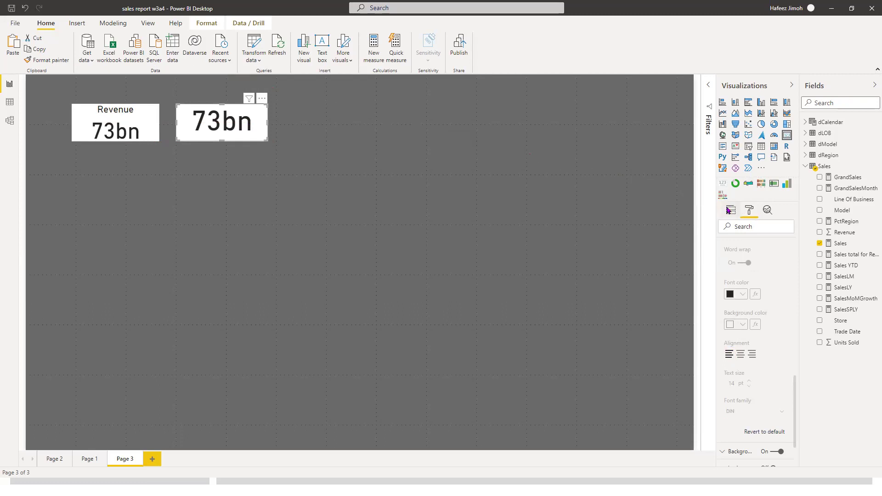
pyautogui.click(729, 210)
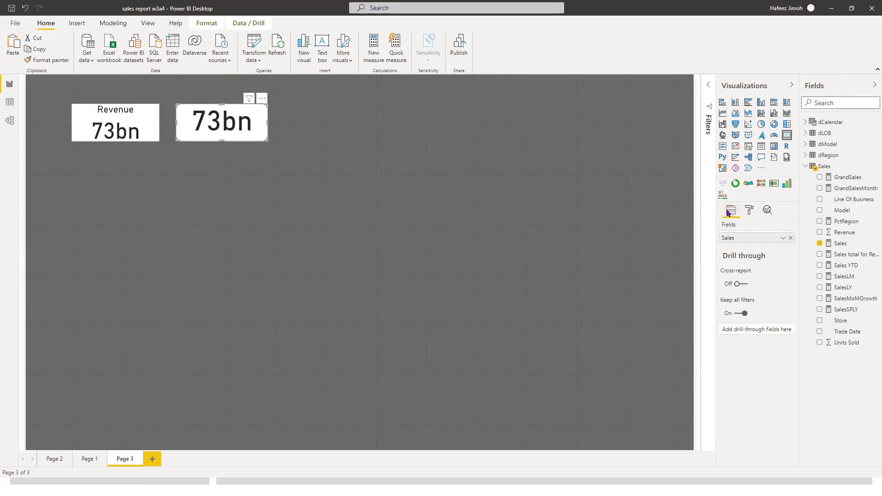
pyautogui.click(790, 239)
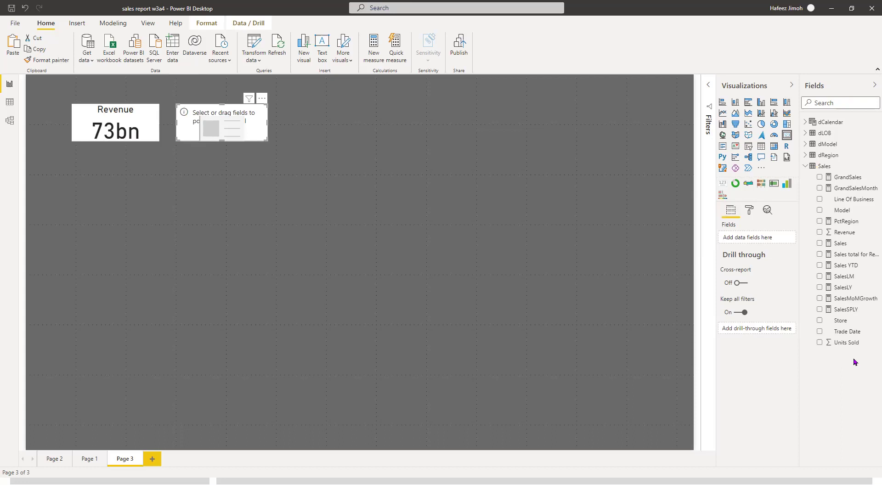
# Add a new measure to the Sales table and begin its formula as "Transactions = count" in the expanded formula editor
pyautogui.rightClick(838, 280)
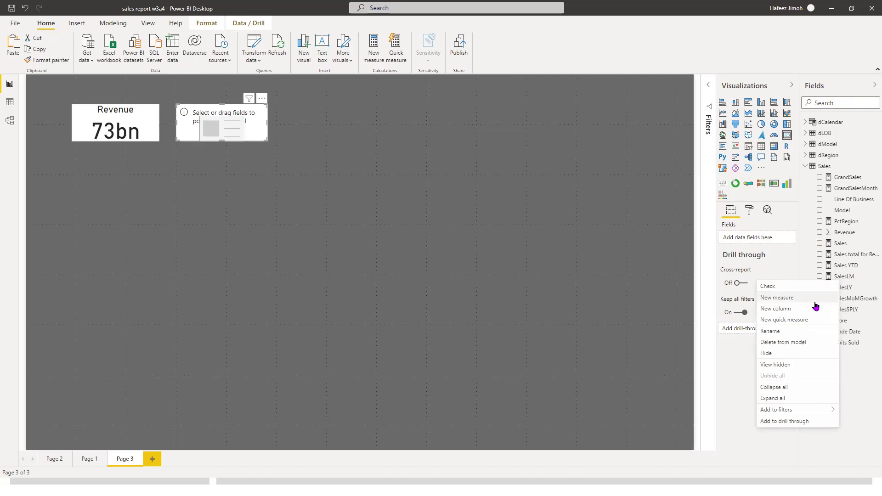
pyautogui.click(814, 303)
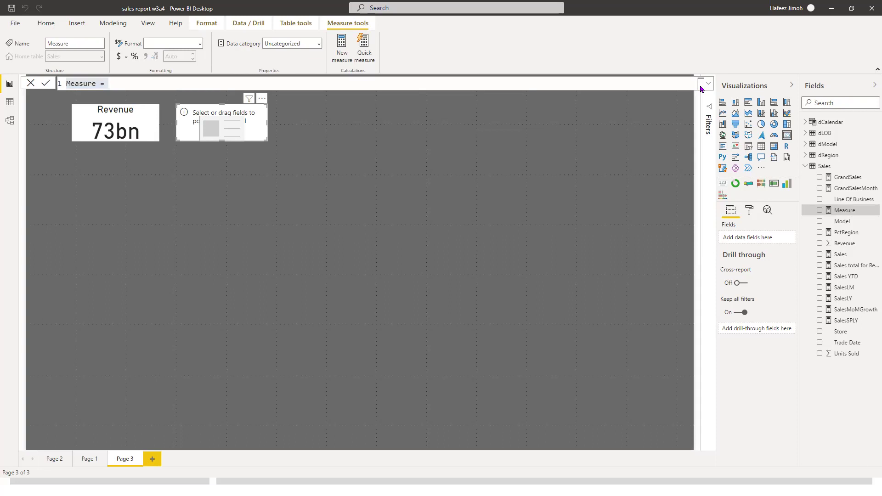
pyautogui.click(702, 88)
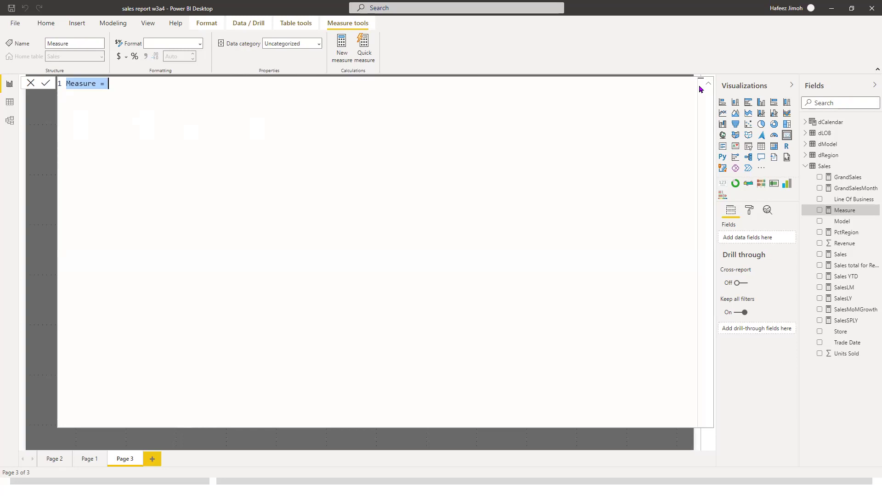
pyautogui.click(815, 84)
pyautogui.write('Transactiob')
pyautogui.press('BackSpace')
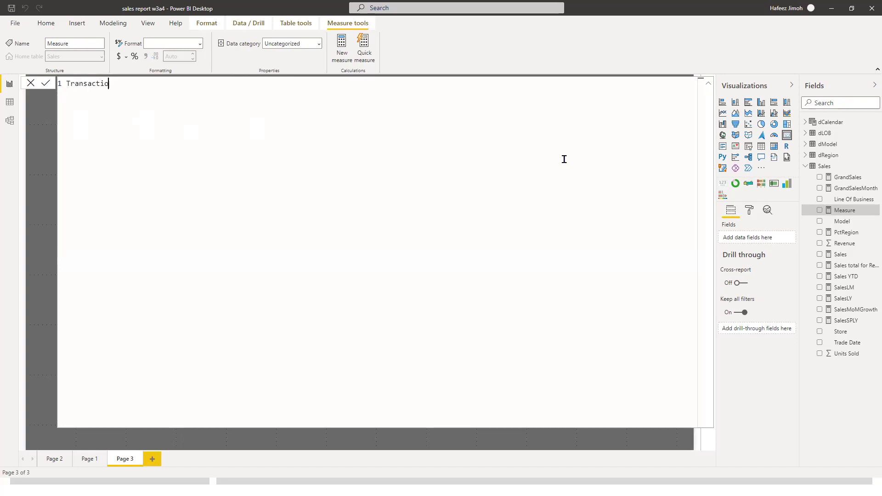
pyautogui.write('ns')
pyautogui.write('co')
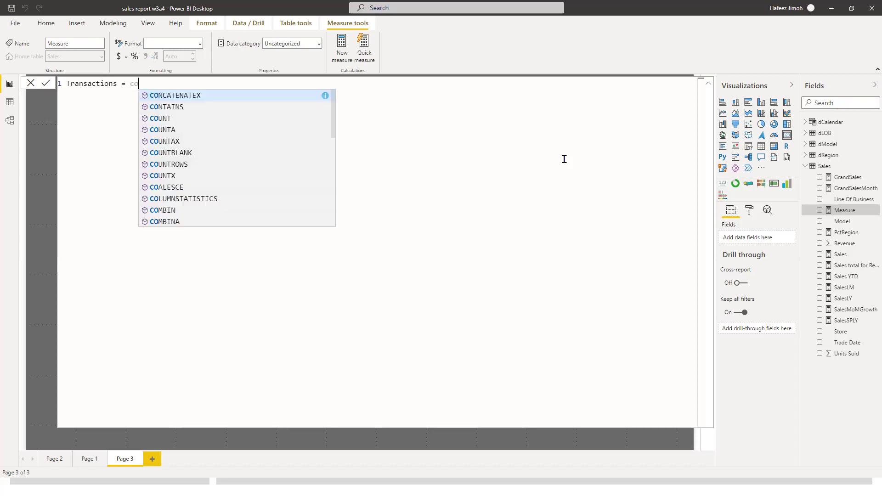
pyautogui.write('nt')
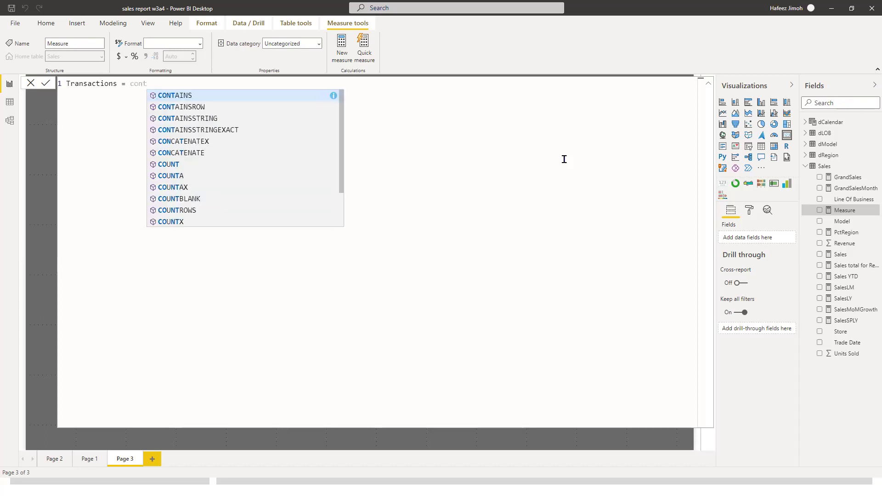
pyautogui.press('BackSpace')
pyautogui.press('BackSpace')
pyautogui.write('u')
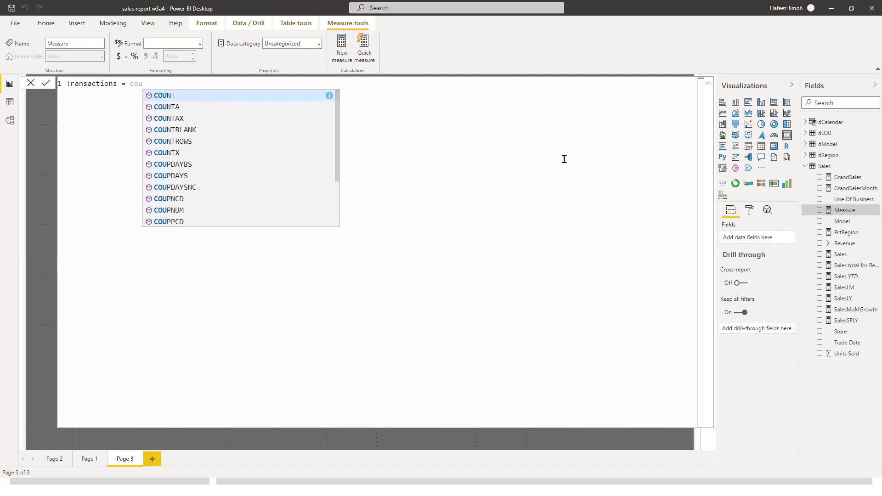
pyautogui.write('nt')
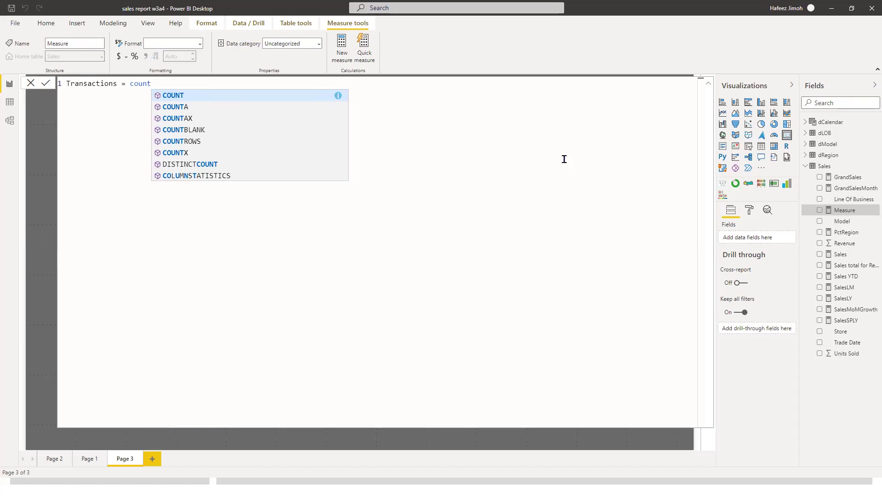
pyautogui.press('Down')
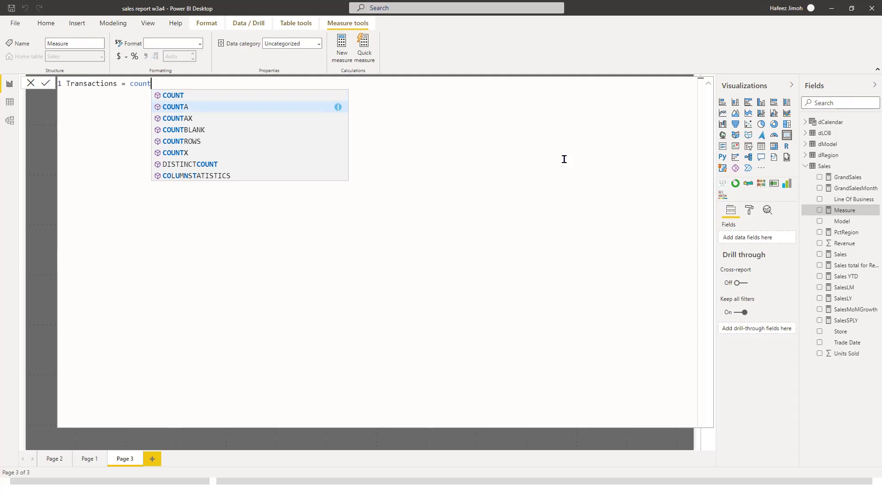
pyautogui.write('(')
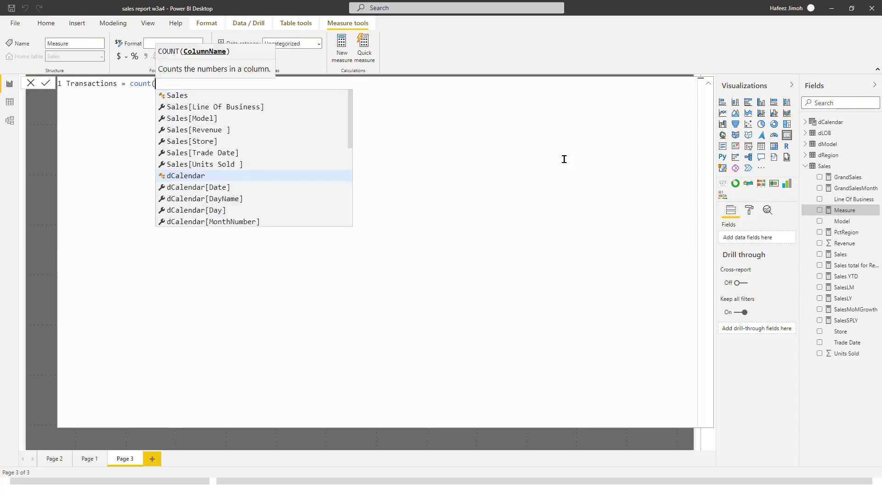
pyautogui.press('BackSpace')
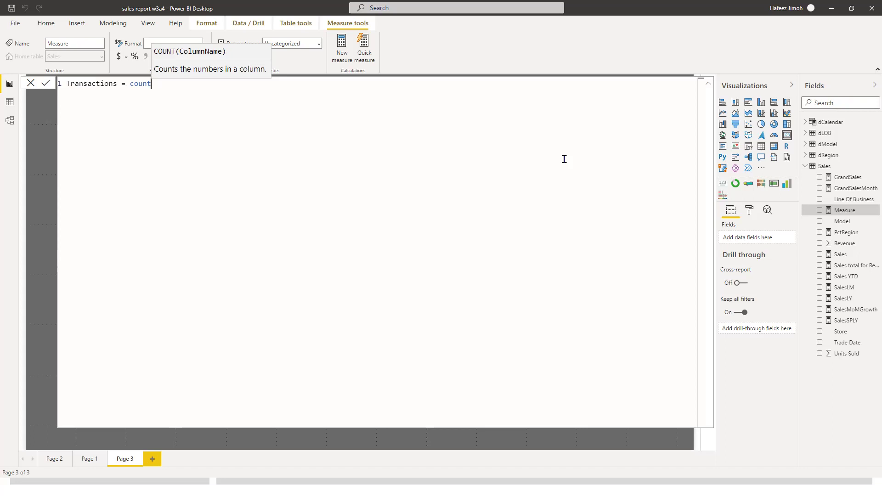
pyautogui.press('BackSpace')
pyautogui.write('t')
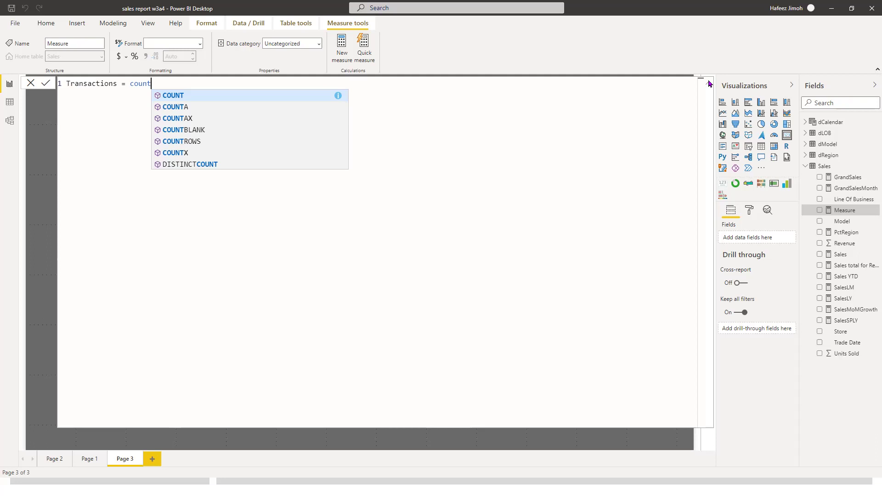
pyautogui.write('(')
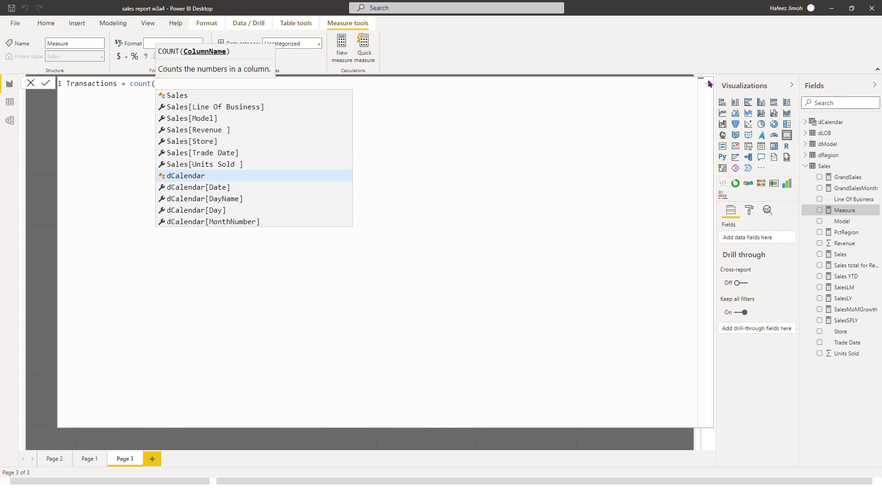
pyautogui.press('BackSpace')
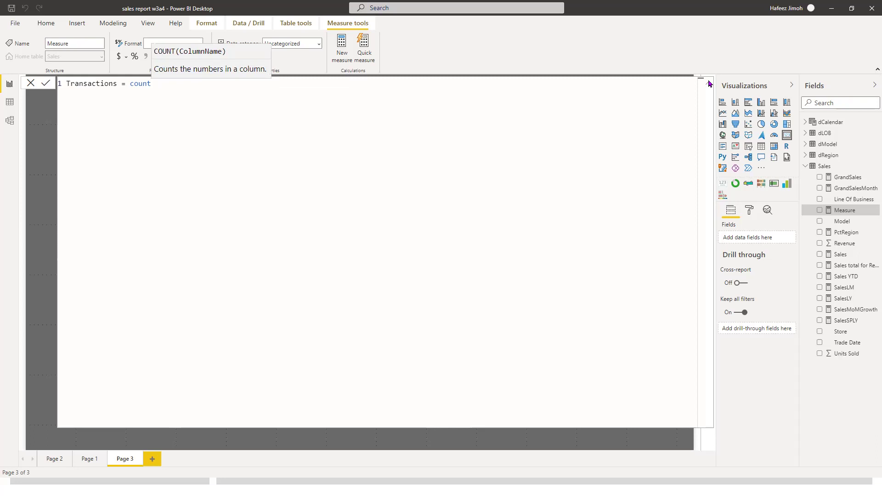
# Complete the function in the Transactions measure's formula as COUNTROWS
pyautogui.press('BackSpace')
pyautogui.write('t')
pyautogui.press('Down')
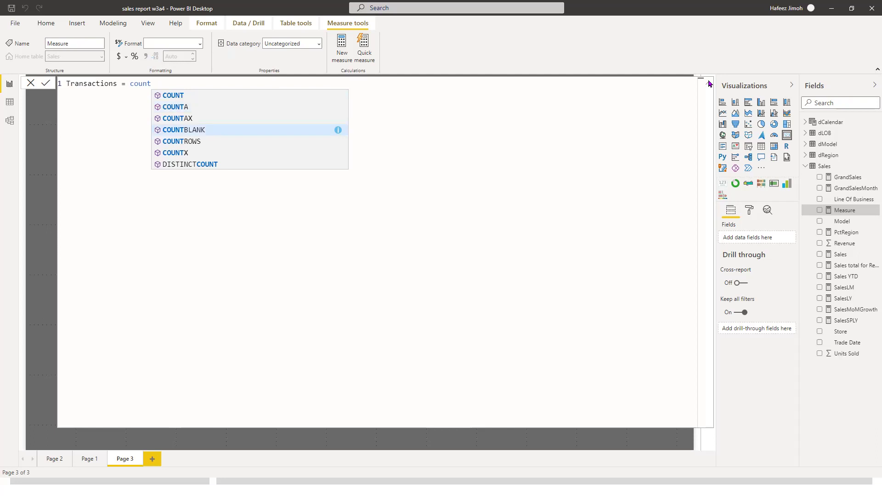
pyautogui.press('Down')
pyautogui.press('Tab')
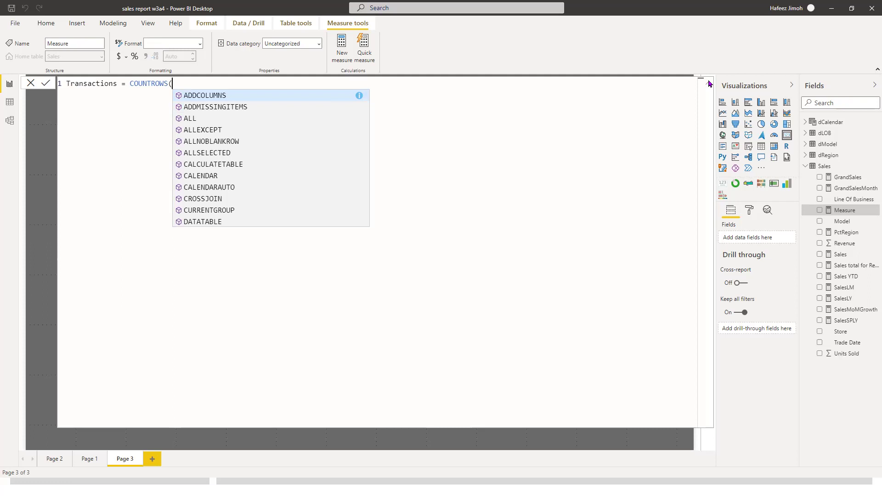
pyautogui.write('for')
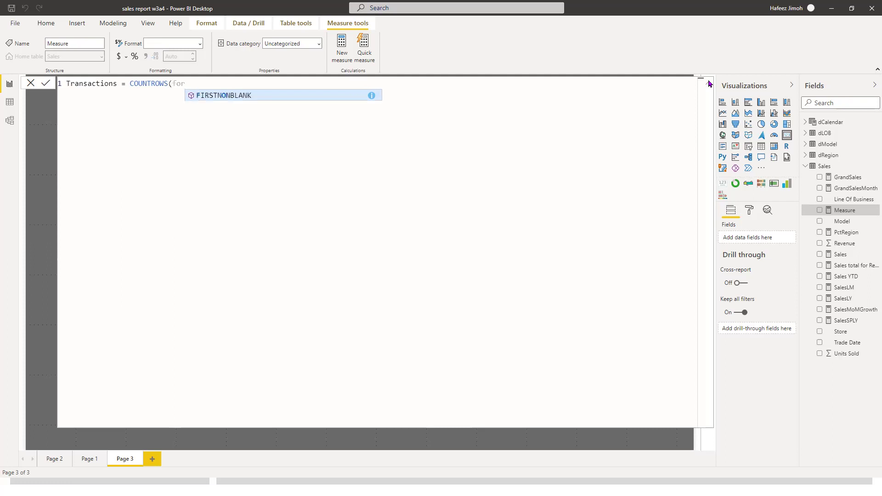
pyautogui.press('BackSpace')
pyautogui.press('BackSpace')
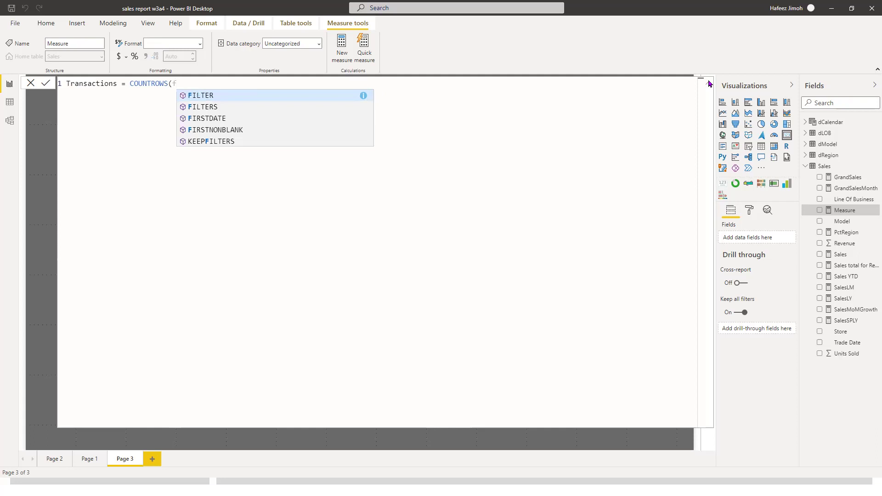
pyautogui.write('i')
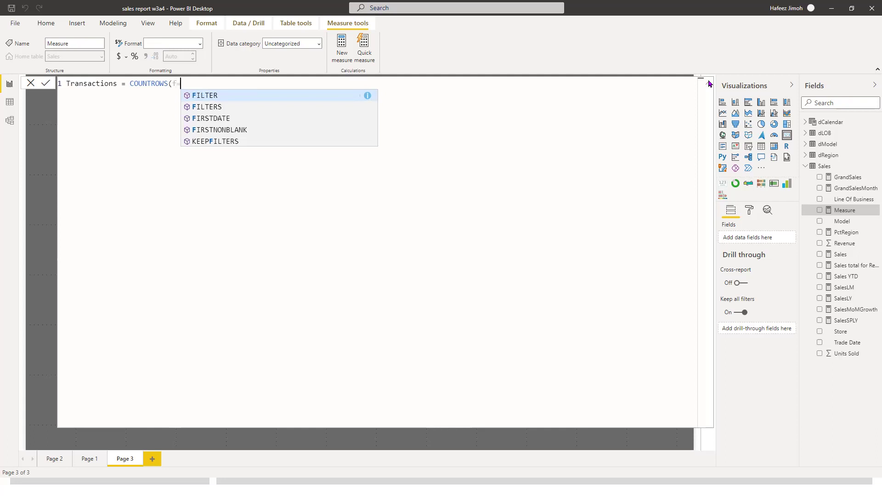
pyautogui.press('BackSpace')
pyautogui.press('BackSpace')
# Give COUNTROWS the Sales table as its argument, commit the Transactions measure, and collapse the formula editor
pyautogui.write('S')
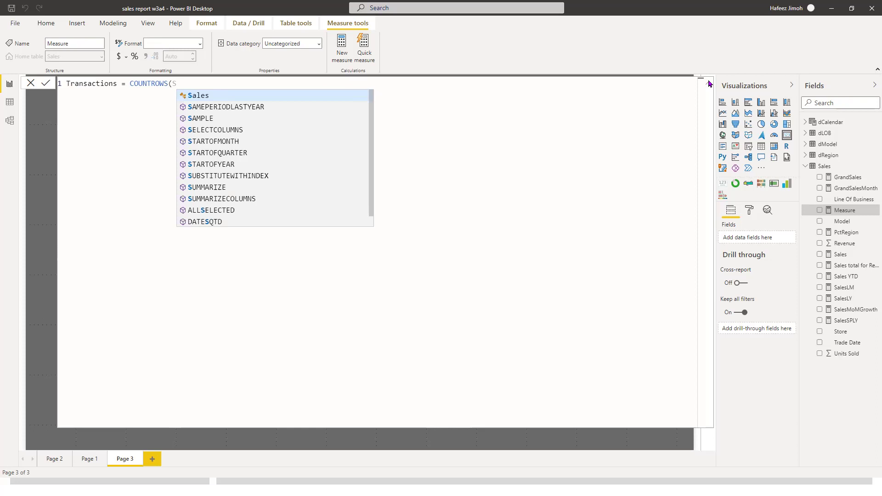
pyautogui.write('ales)')
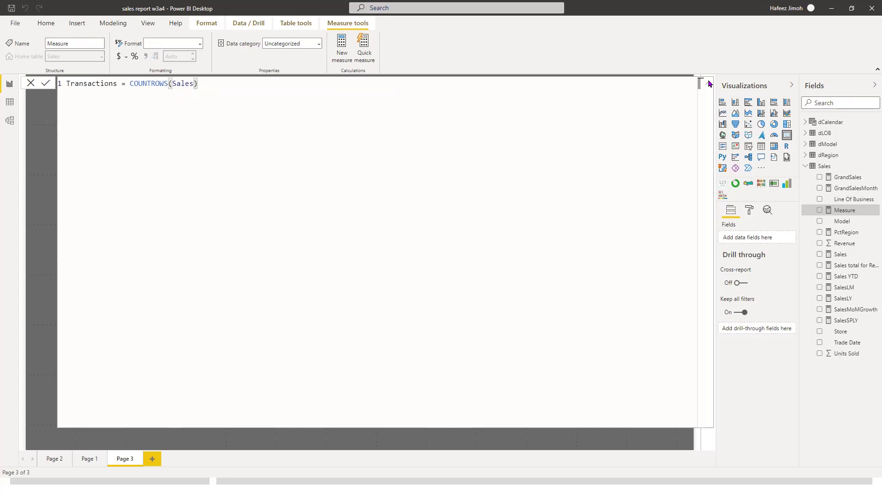
pyautogui.press('Return')
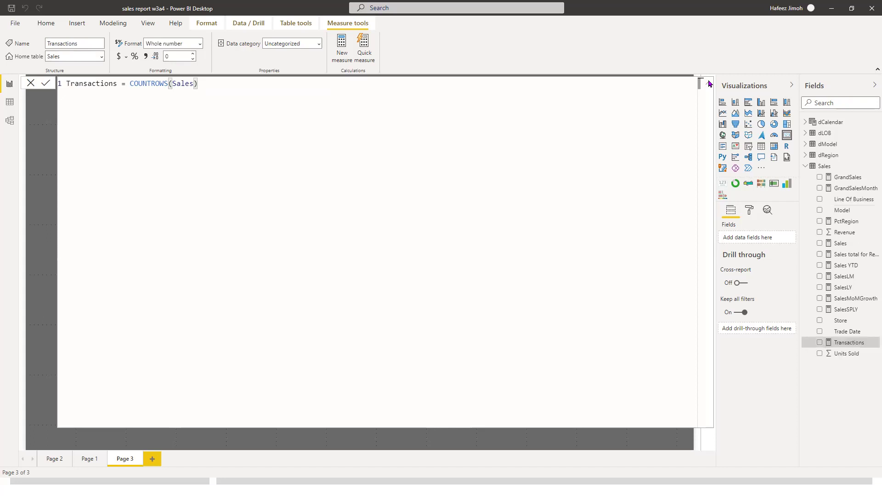
pyautogui.click(613, 119)
pyautogui.click(709, 89)
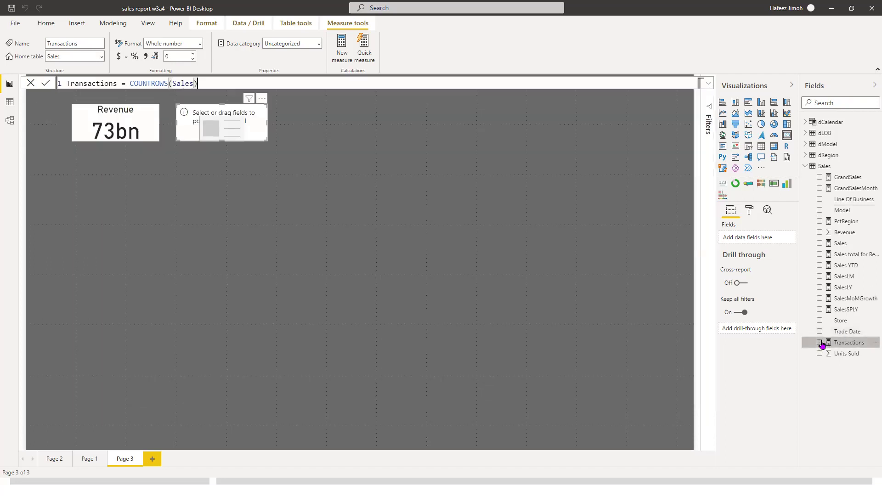
# Add the Transactions measure to the empty card beside the Revenue card
pyautogui.click(821, 343)
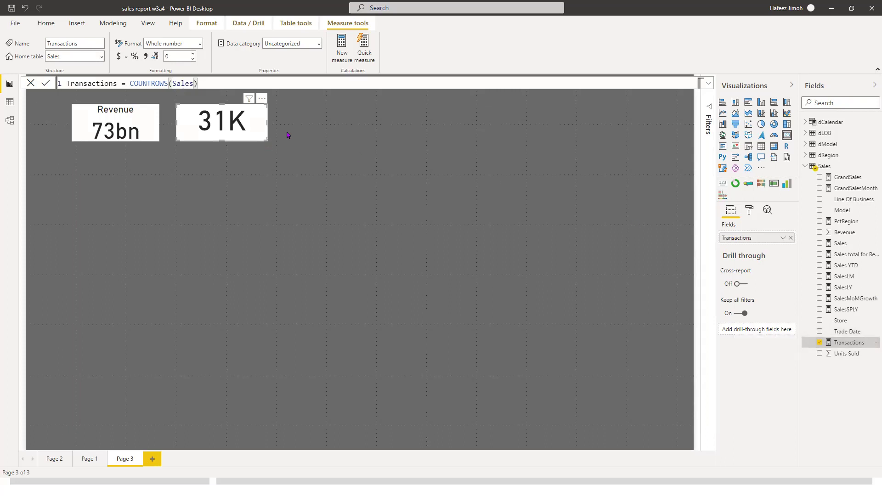
pyautogui.click(256, 141)
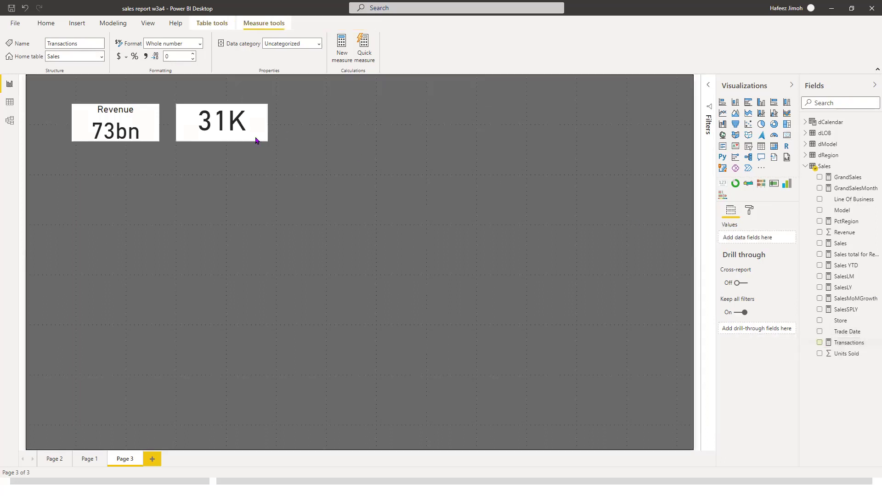
pyautogui.click(256, 141)
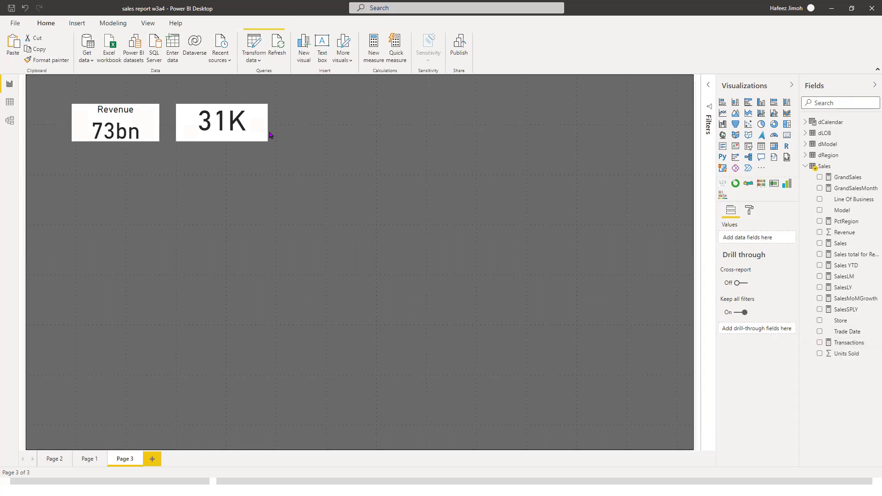
# Turn off the Transactions card's category label, turn on its title, and set the title text to "Transaction"
pyautogui.click(748, 213)
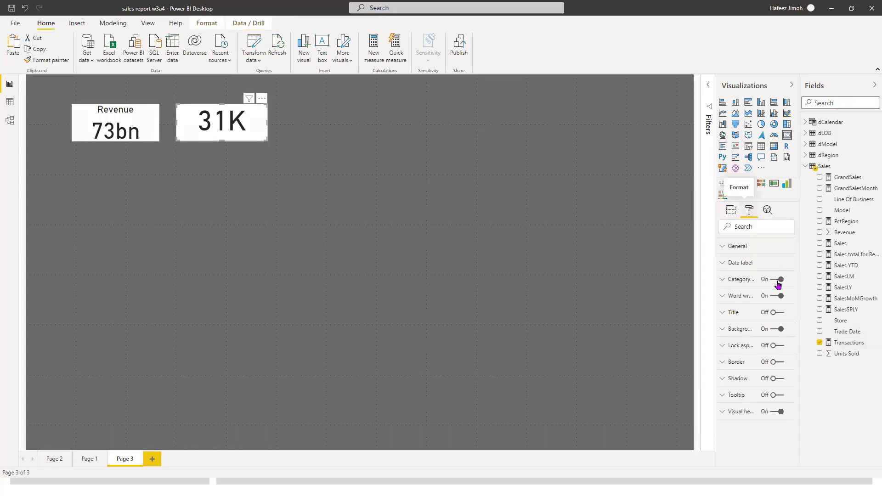
pyautogui.click(783, 318)
pyautogui.click(784, 318)
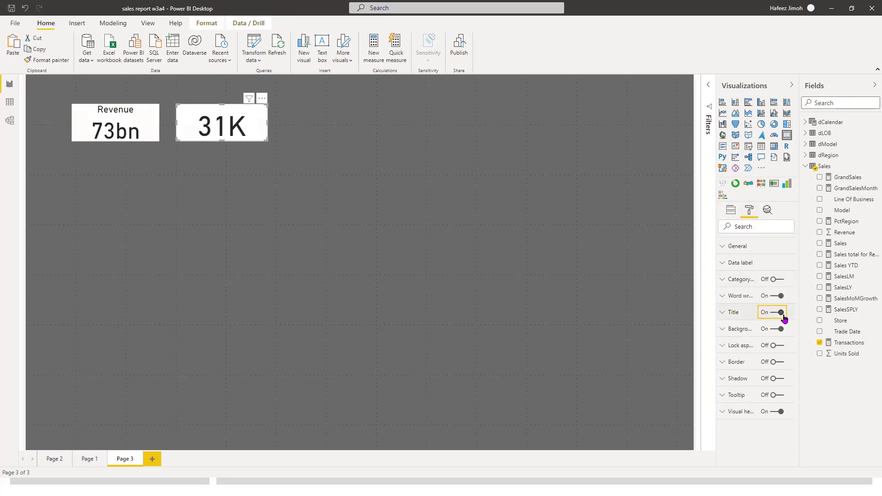
pyautogui.click(750, 320)
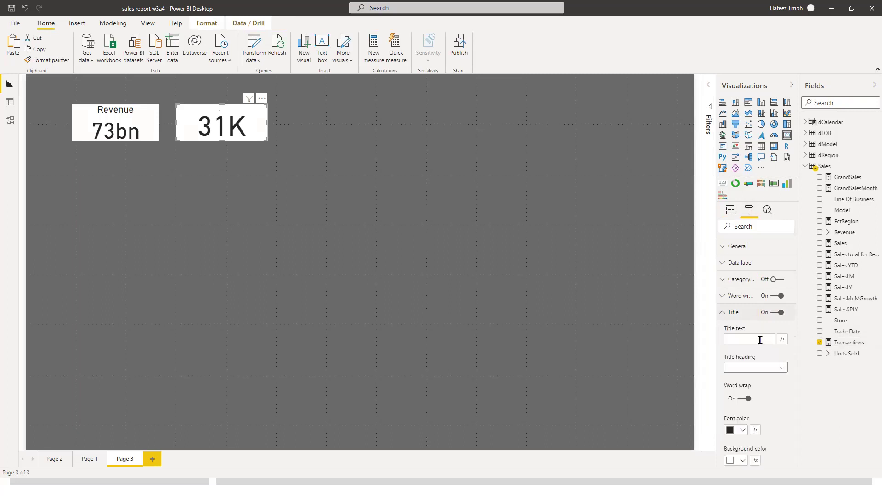
pyautogui.write('Transaction')
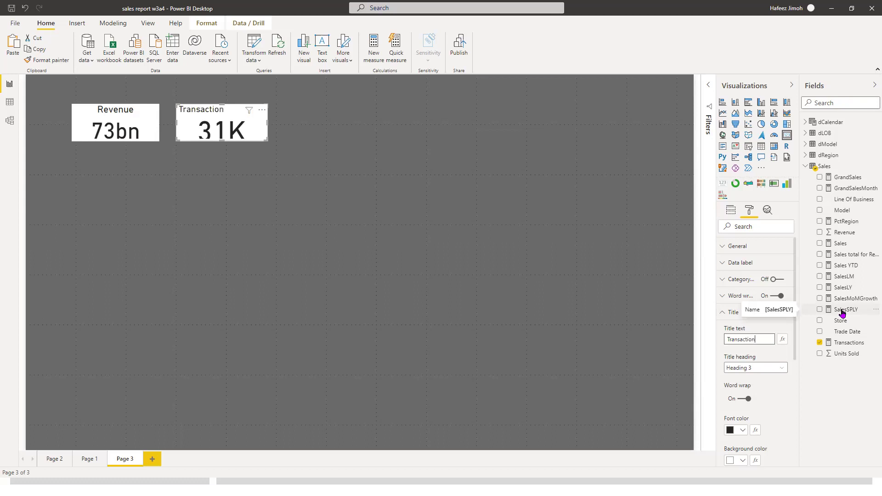
# Set the data label text size of the Transaction card to 36 pt
pyautogui.click(761, 268)
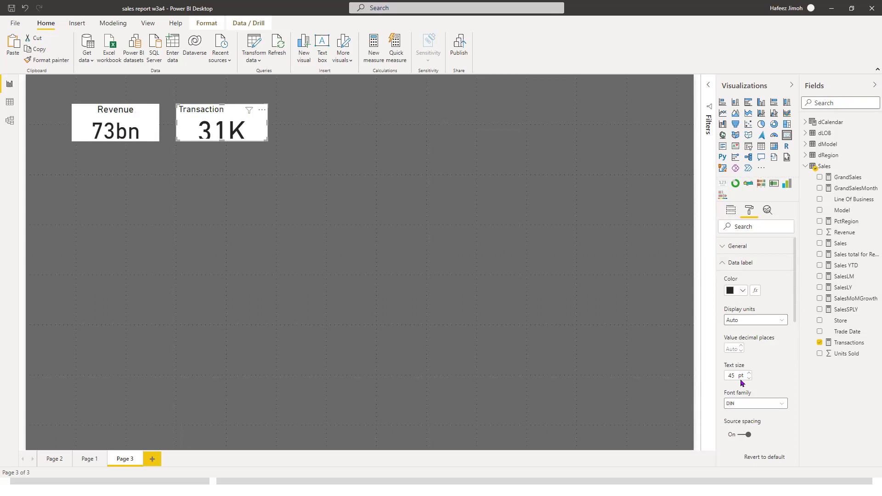
pyautogui.click(732, 376)
pyautogui.press('BackSpace')
pyautogui.press('BackSpace')
pyautogui.write('36')
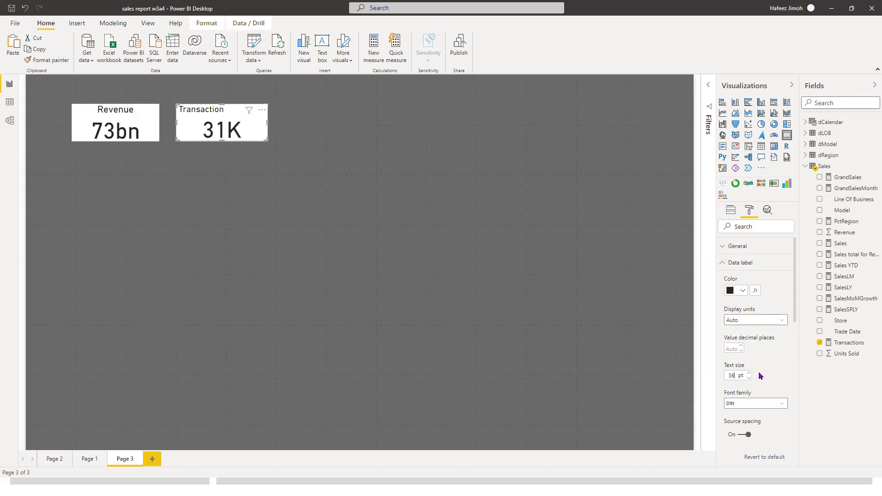
# Center the Transaction card's title and deselect the card
pyautogui.scroll(-3, 759, 376)
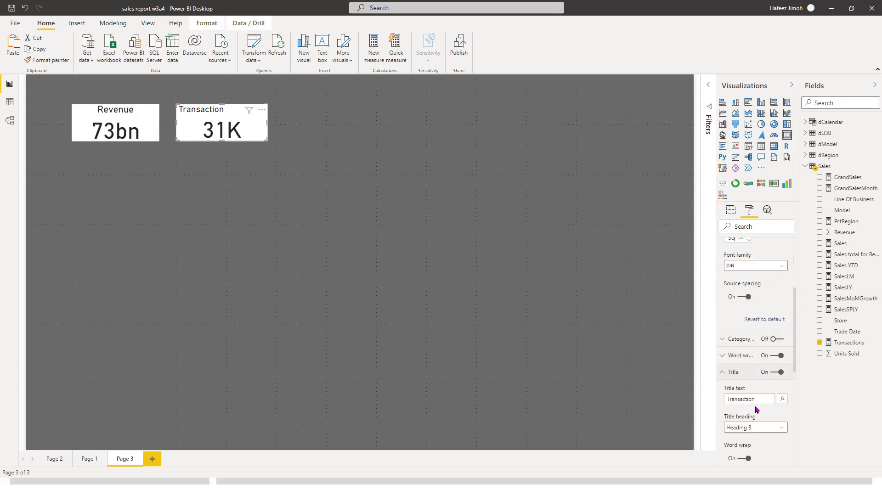
pyautogui.scroll(-3, 746, 412)
pyautogui.click(741, 412)
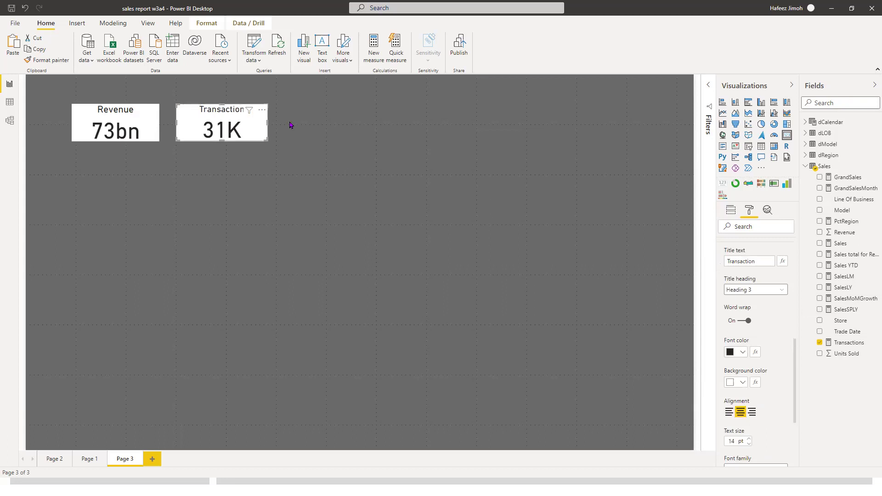
pyautogui.click(338, 119)
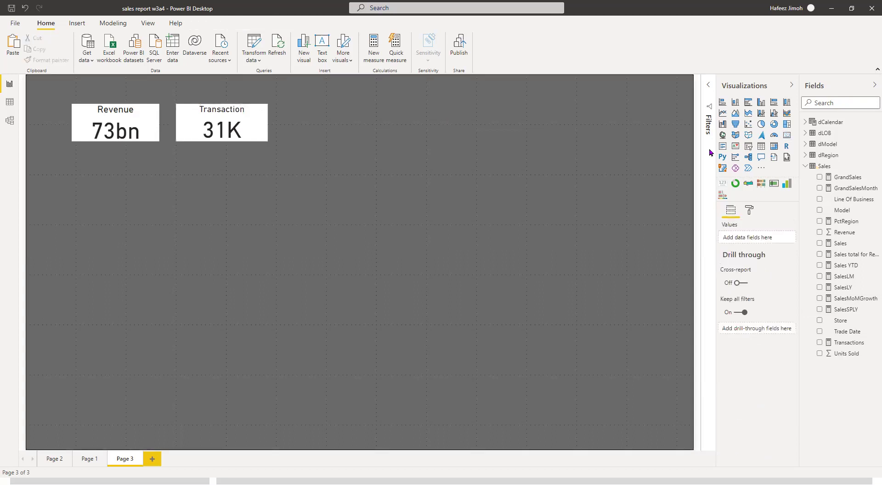
# Duplicate the Transaction card and place the copy in the same row, leaving a gap after the original
pyautogui.moveTo(260, 129)
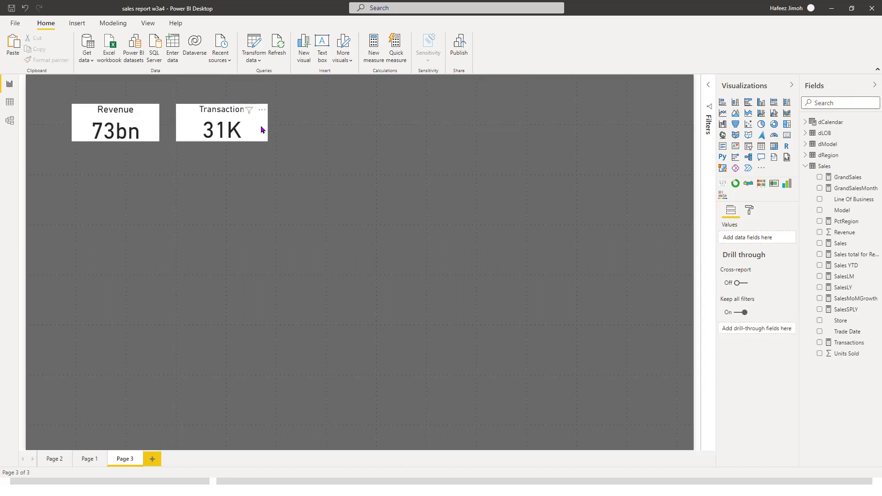
pyautogui.click(261, 130)
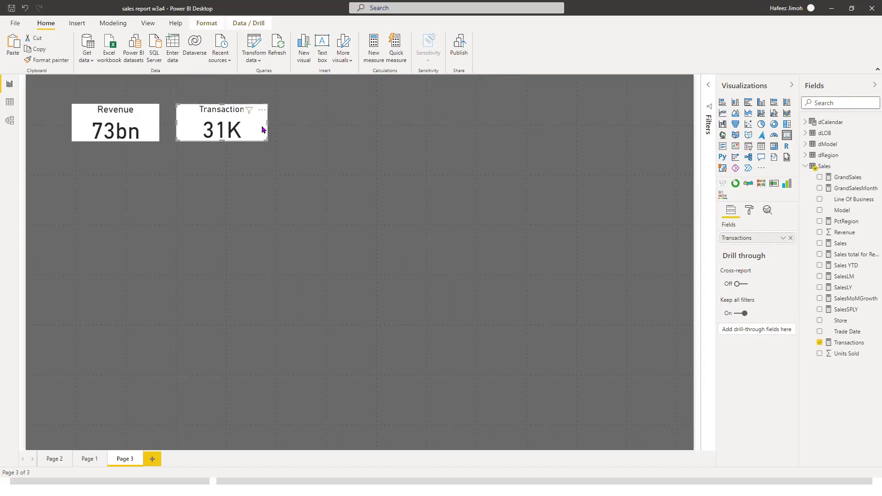
pyautogui.hotkey('ctrl', 'v')
pyautogui.moveTo(399, 129)
pyautogui.mouseDown()
pyautogui.moveTo(423, 121)
pyautogui.moveTo(422, 111)
pyautogui.moveTo(413, 124)
pyautogui.mouseUp()
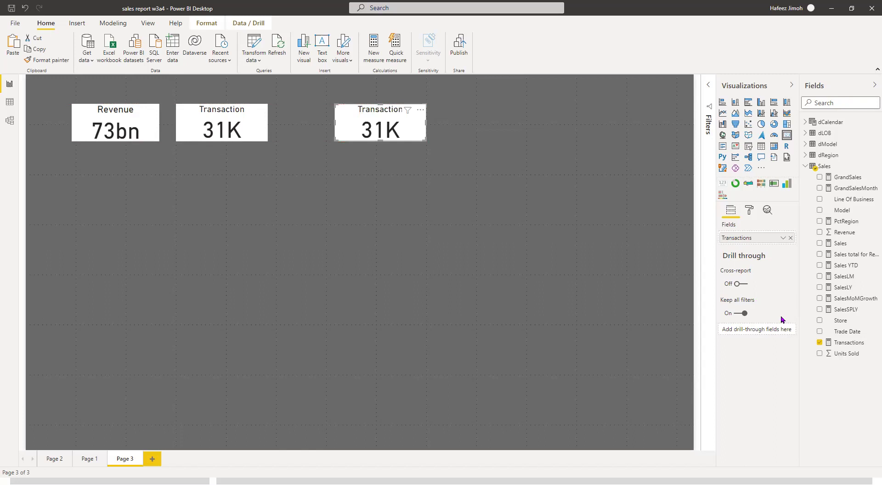
# Replace the Transactions field in the copied card with the Sales YTD measure, and view that measure's formula
pyautogui.click(820, 266)
pyautogui.click(790, 238)
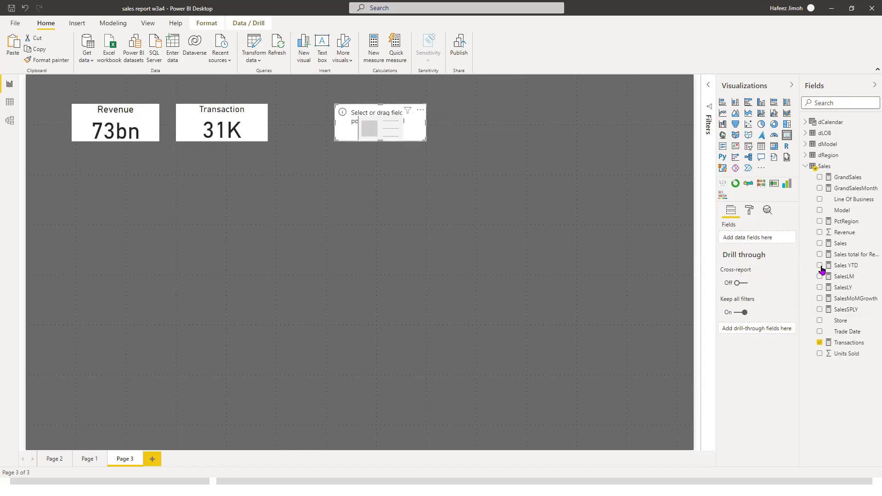
pyautogui.click(820, 267)
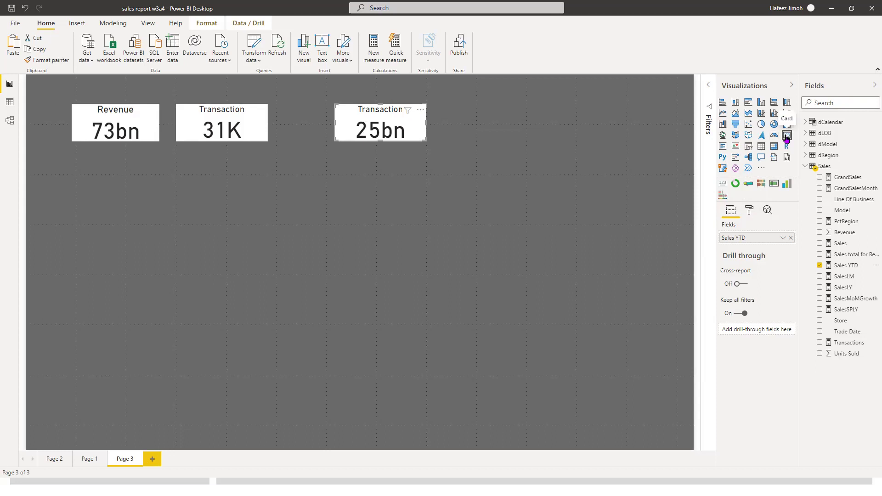
pyautogui.click(843, 265)
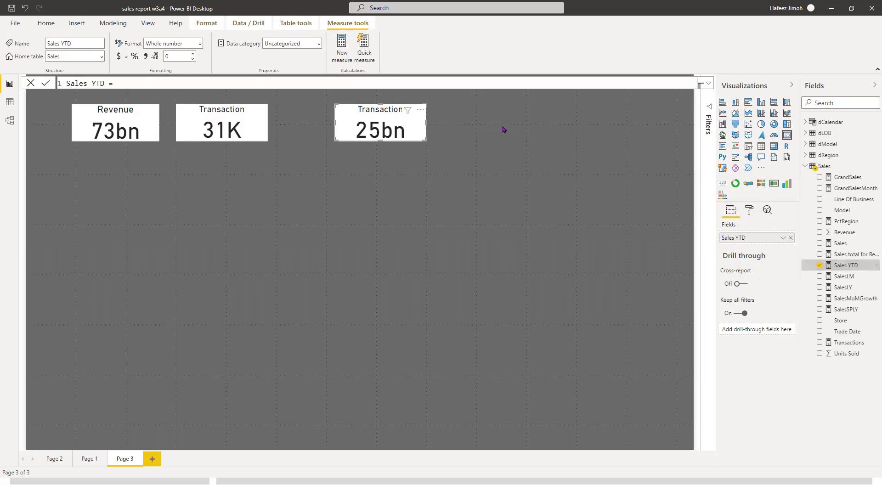
pyautogui.press('Escape')
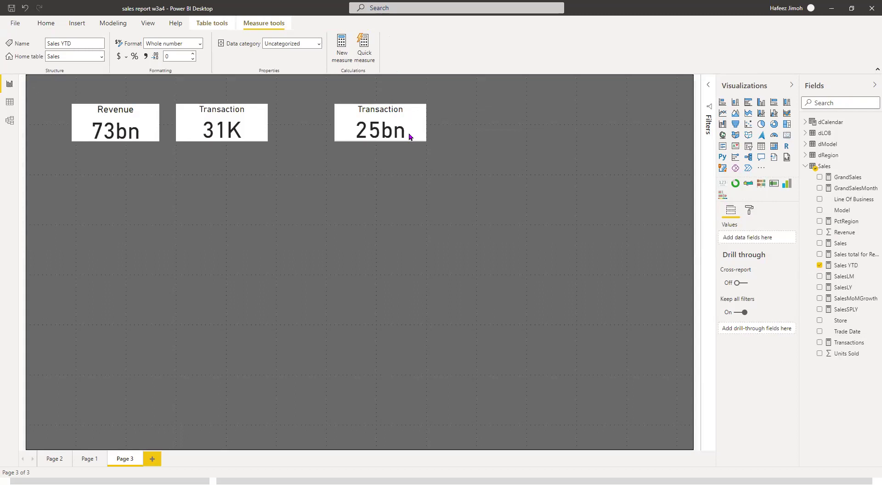
# Change the title text of the Sales YTD card to "Revenue YTD" and deselect the card
pyautogui.click(410, 137)
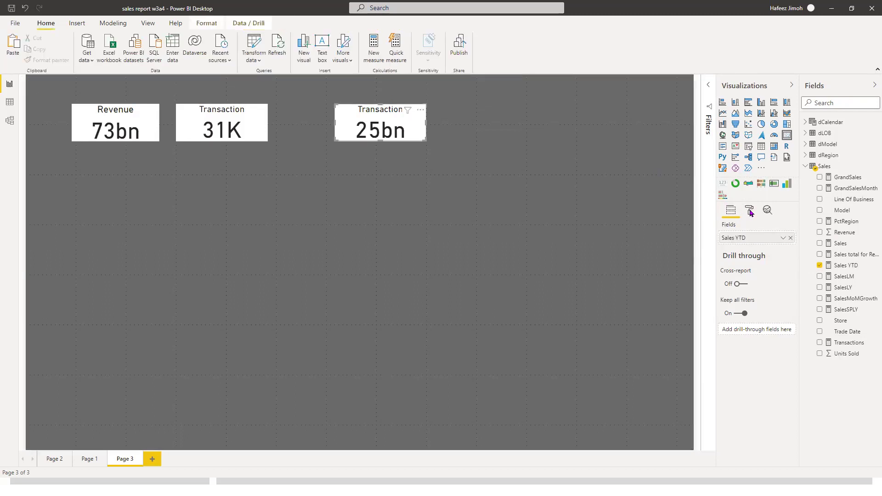
pyautogui.click(749, 211)
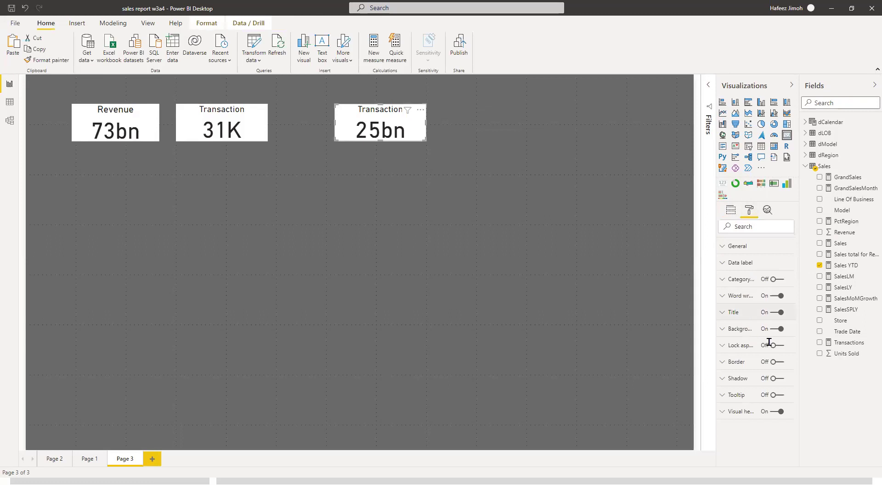
pyautogui.click(734, 312)
pyautogui.press('Tab')
pyautogui.write('Revenue YTD')
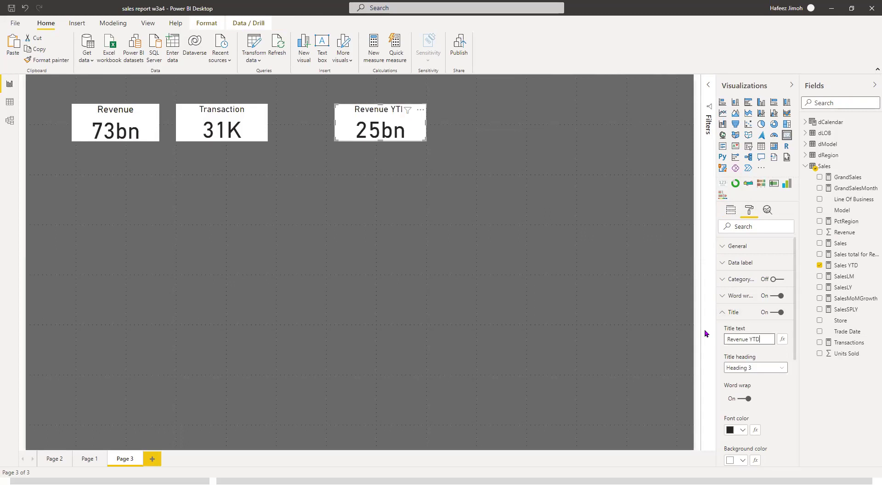
pyautogui.click(542, 146)
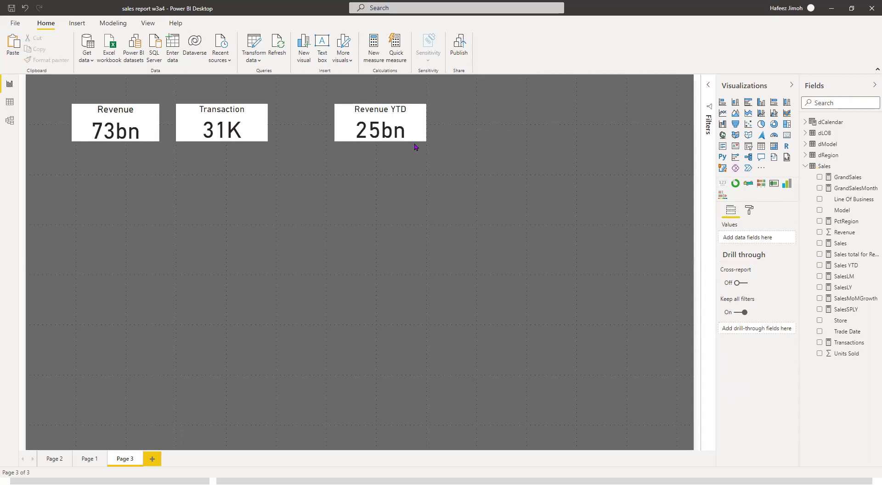
# Paste another copy of the Transaction card and align it in the row just after the Revenue YTD card
pyautogui.moveTo(396, 105); pyautogui.dragTo(413, 130)
pyautogui.hotkey('ctrl', 'z')
pyautogui.hotkey('ctrl', 'z')
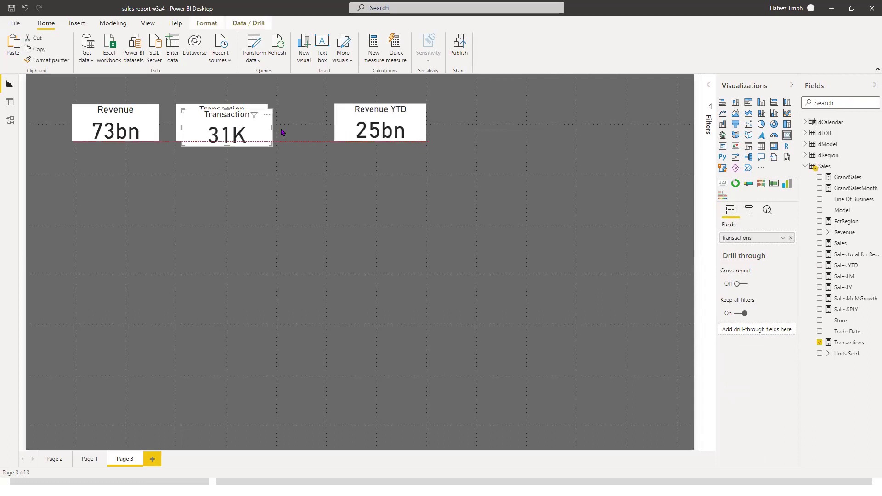
pyautogui.moveTo(277, 153); pyautogui.dragTo(524, 124)
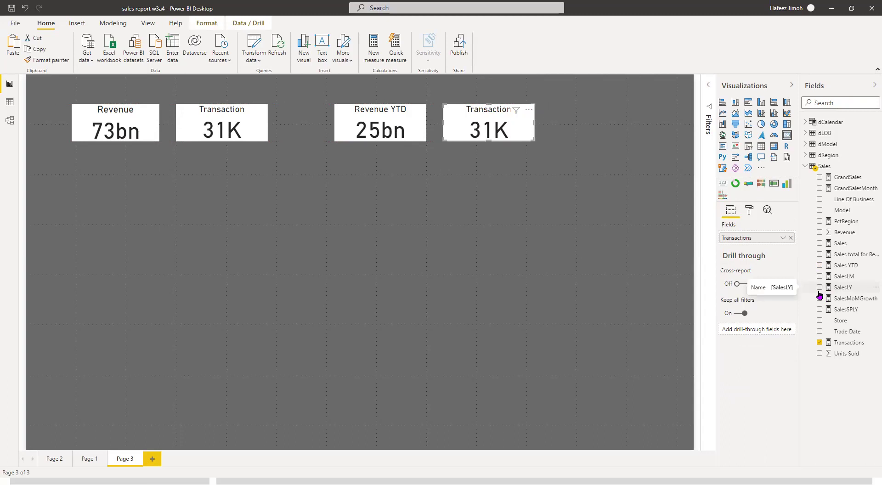
# Replace the Transactions field in the newest card with the SalesLY measure
pyautogui.click(820, 295)
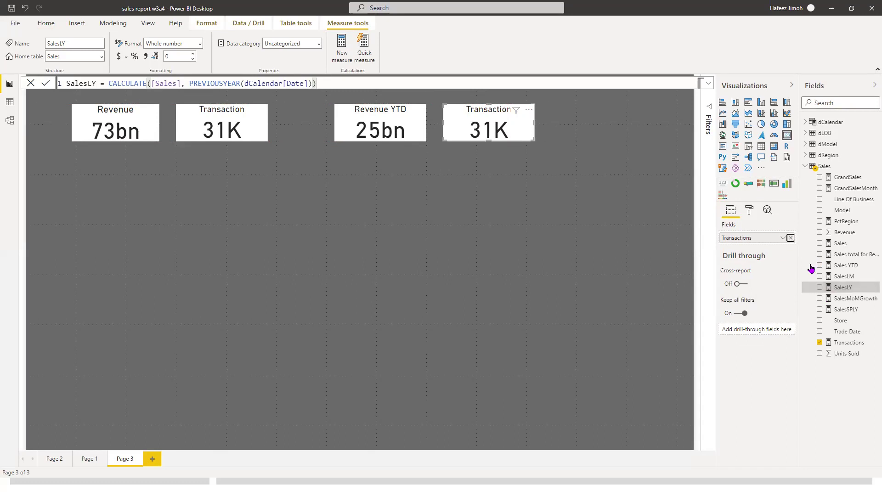
pyautogui.click(819, 288)
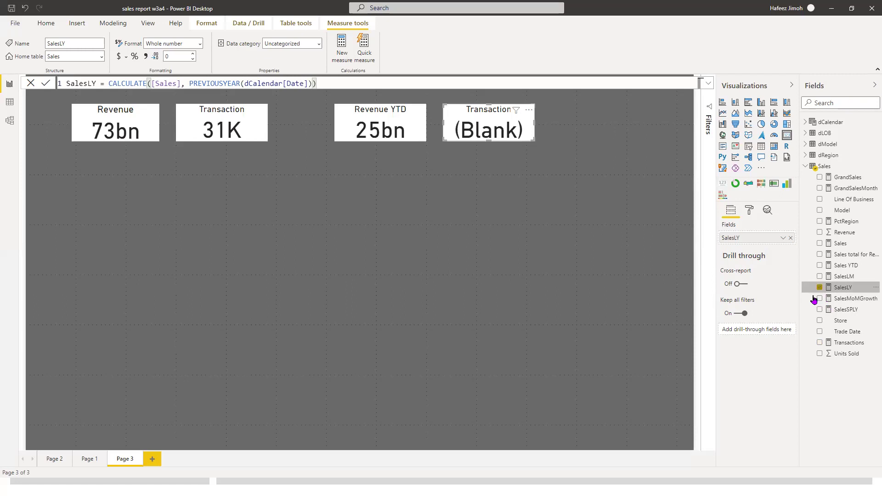
pyautogui.click(749, 212)
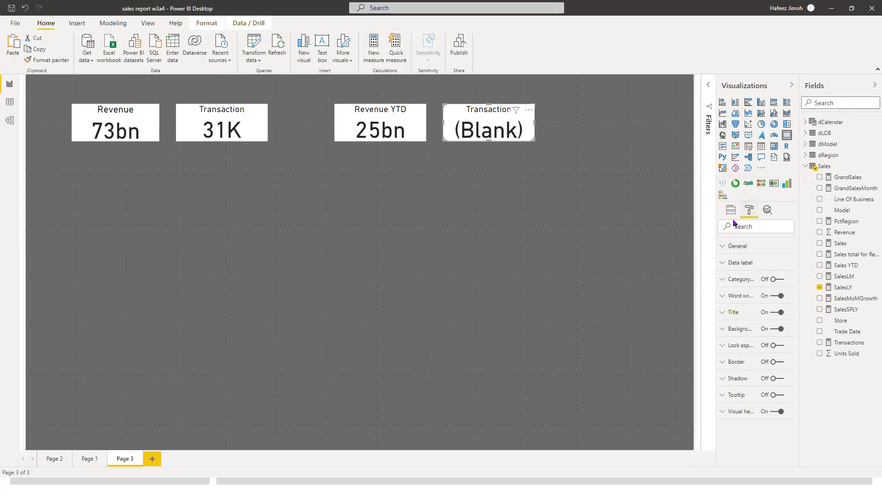
pyautogui.click(730, 212)
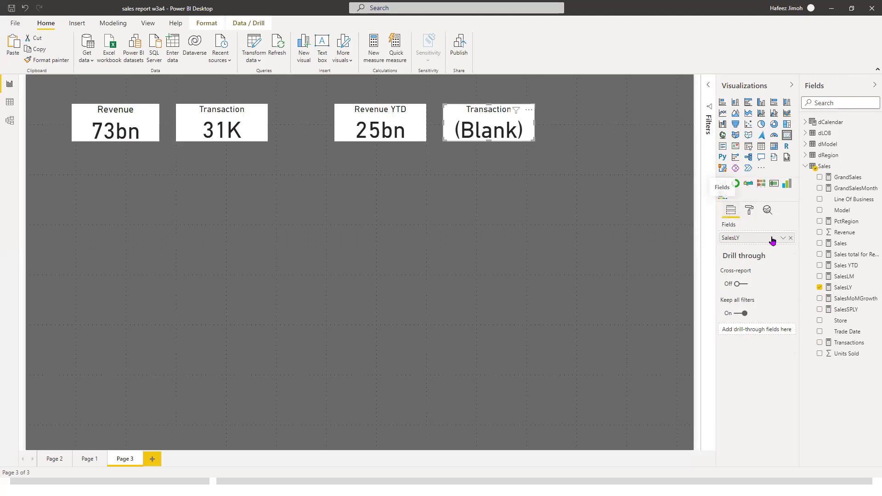
# Change the title text of the SalesLY card to "Sales LY"
pyautogui.click(750, 212)
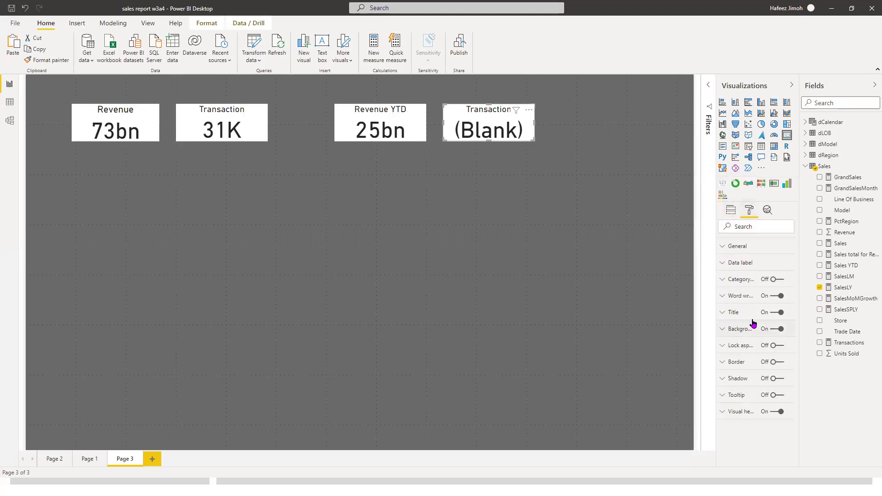
pyautogui.click(747, 318)
pyautogui.doubleClick(754, 343)
pyautogui.write('Sales LT')
pyautogui.press('BackSpace')
pyautogui.write('Y')
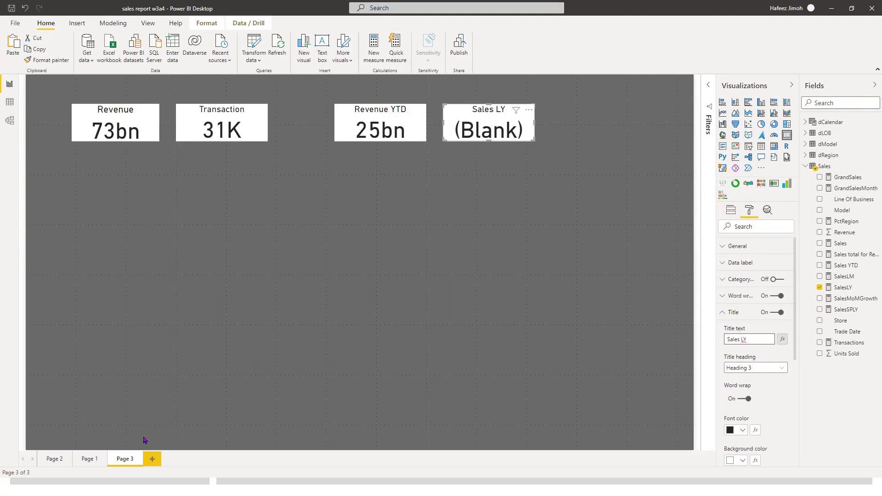
# Delete Page 2 and Page 1 from the report, keeping only Page 3
pyautogui.click(101, 459)
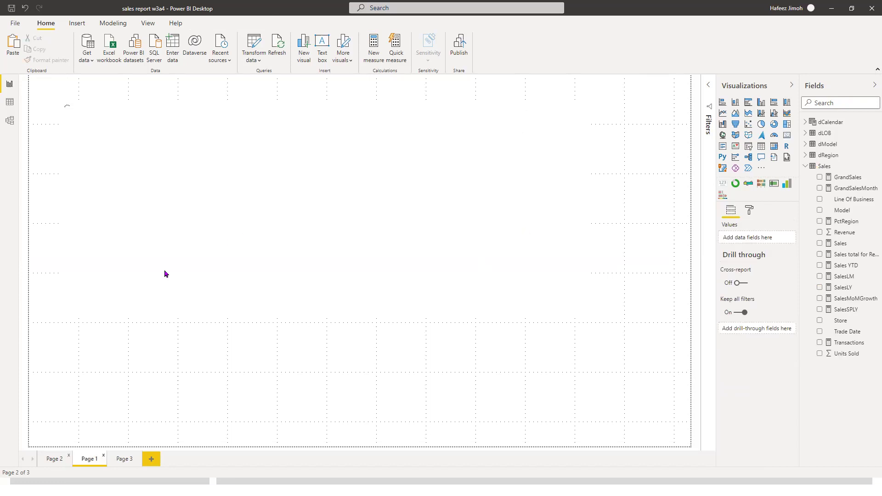
pyautogui.click(68, 456)
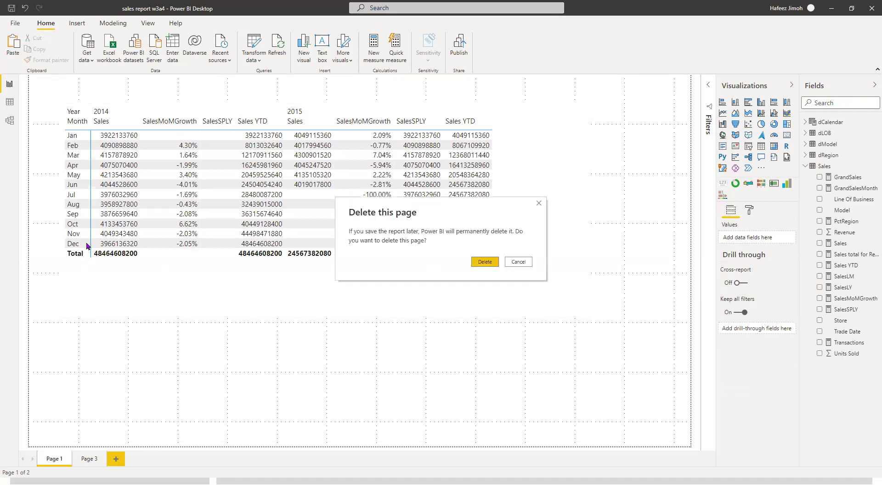
pyautogui.press('Return')
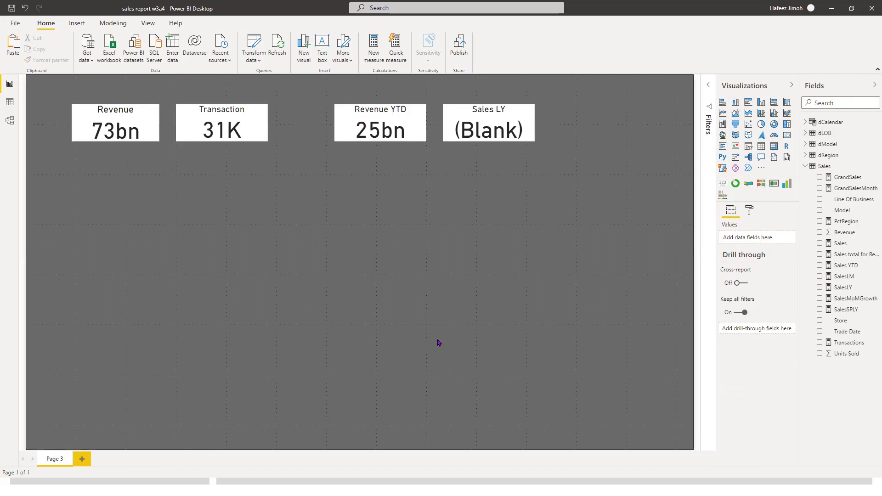
# Add an empty stacked bar chart, enlarge it, and place it directly below the Revenue and Transaction cards
pyautogui.click(812, 160)
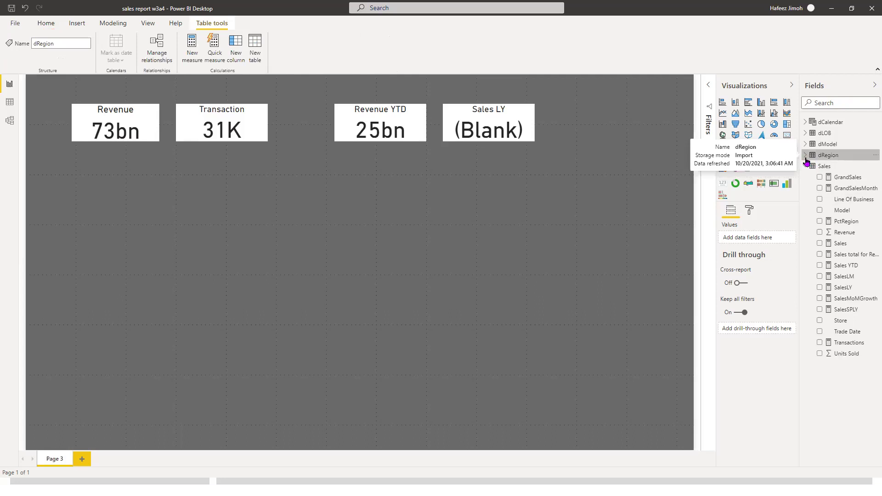
pyautogui.click(724, 106)
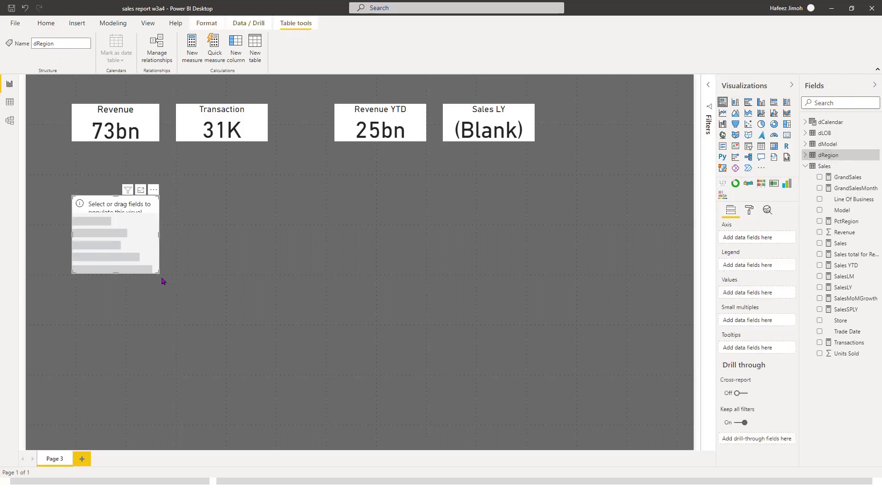
pyautogui.moveTo(156, 271); pyautogui.dragTo(222, 307)
pyautogui.moveTo(210, 251)
pyautogui.mouseDown()
pyautogui.moveTo(211, 239)
pyautogui.moveTo(210, 249)
pyautogui.mouseUp()
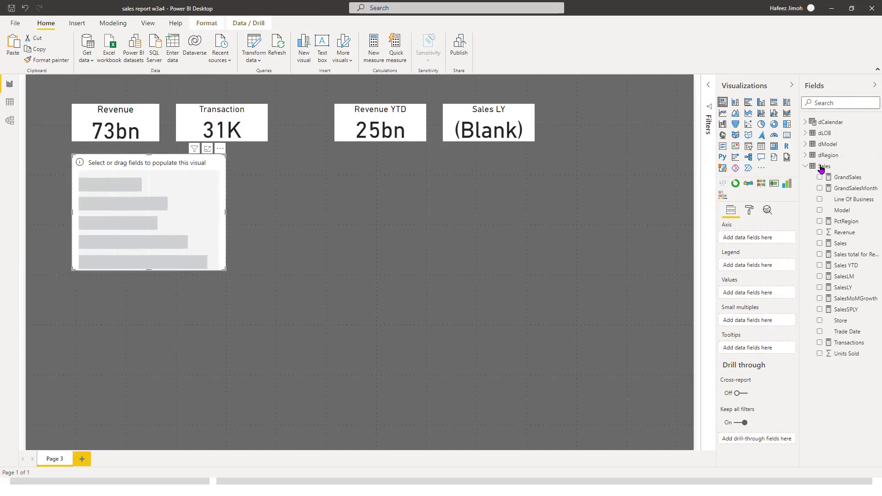
# Populate the empty bar chart with the Sales measure as values and Region from dRegion as the axis
pyautogui.click(809, 157)
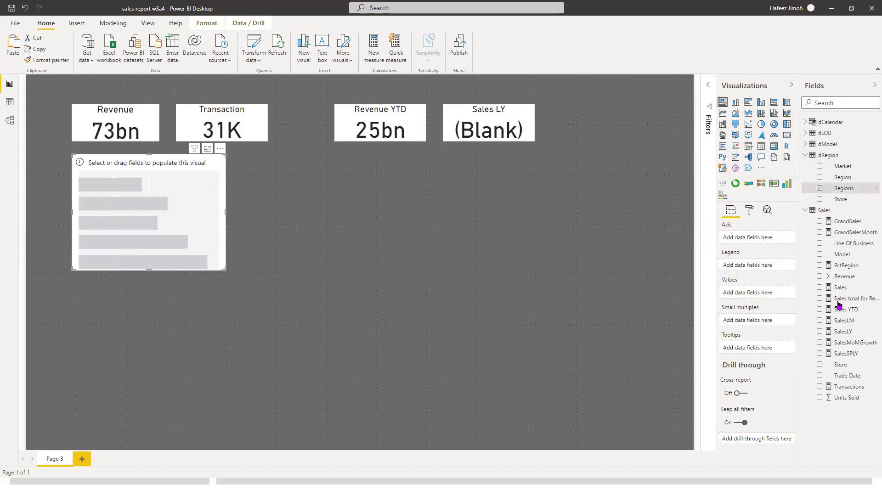
pyautogui.click(819, 288)
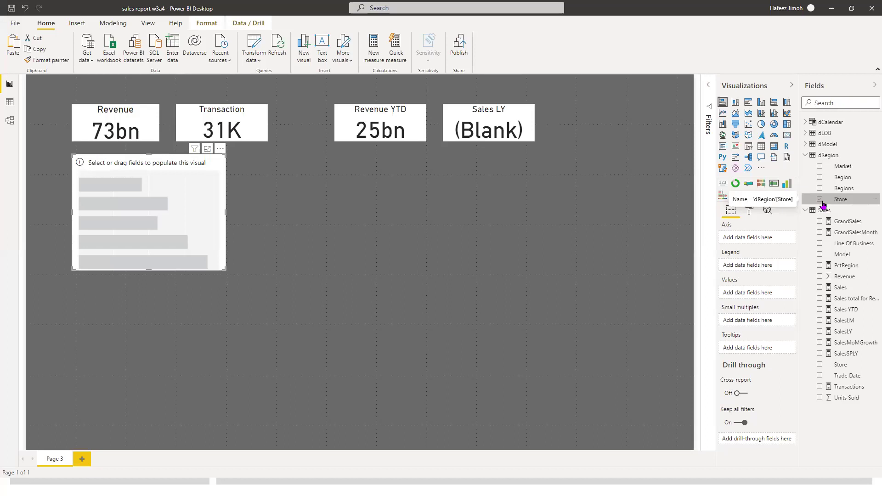
pyautogui.click(820, 287)
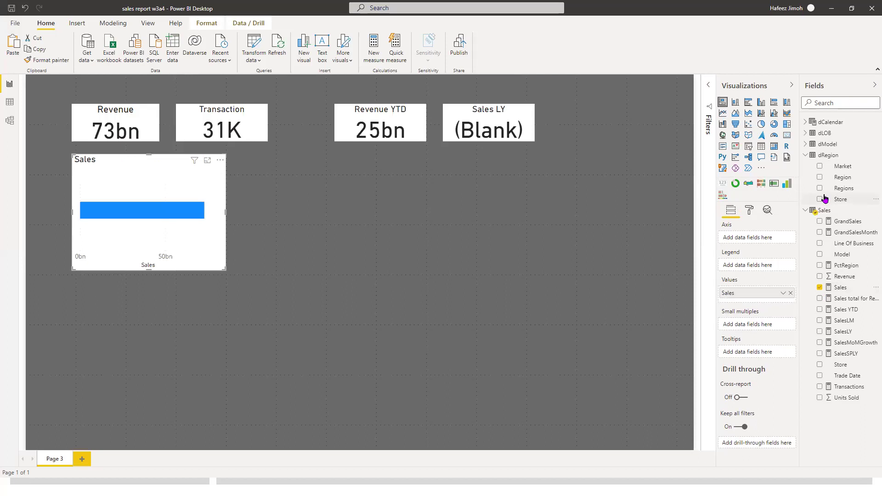
pyautogui.click(822, 180)
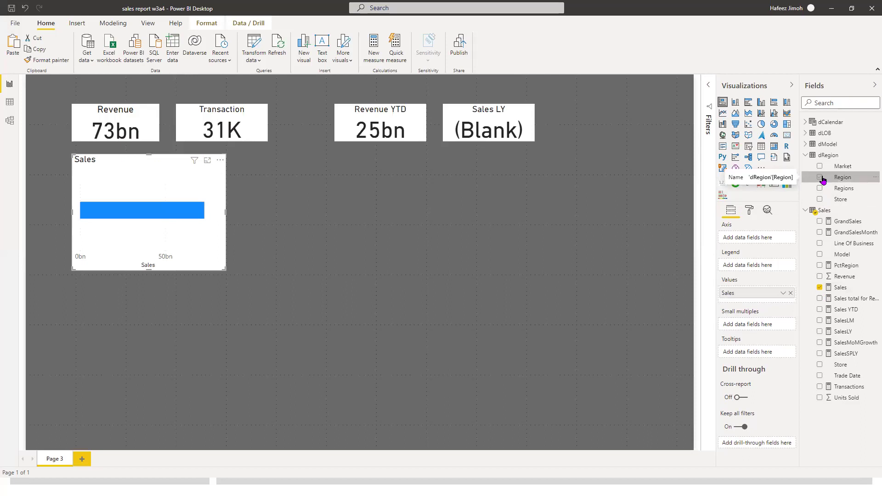
pyautogui.click(821, 178)
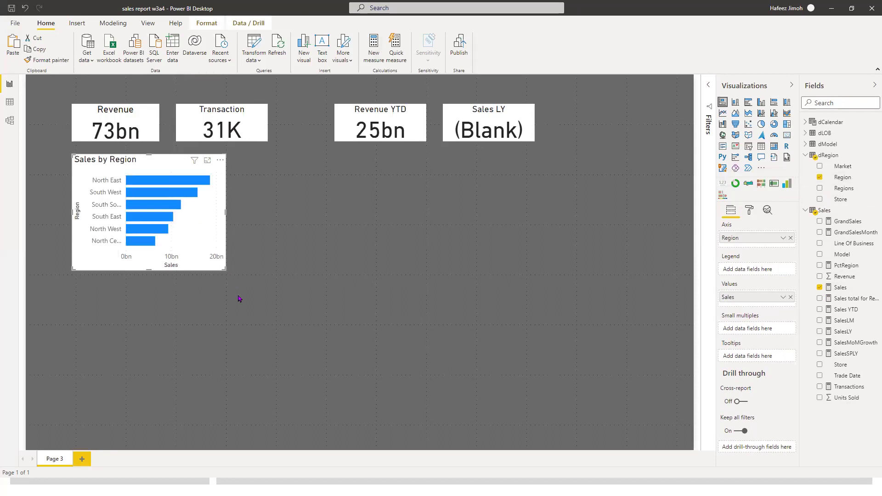
# Enlarge the Sales by Region bar chart to nearly the combined width of the Revenue and Transaction cards
pyautogui.moveTo(238, 298); pyautogui.dragTo(239, 296)
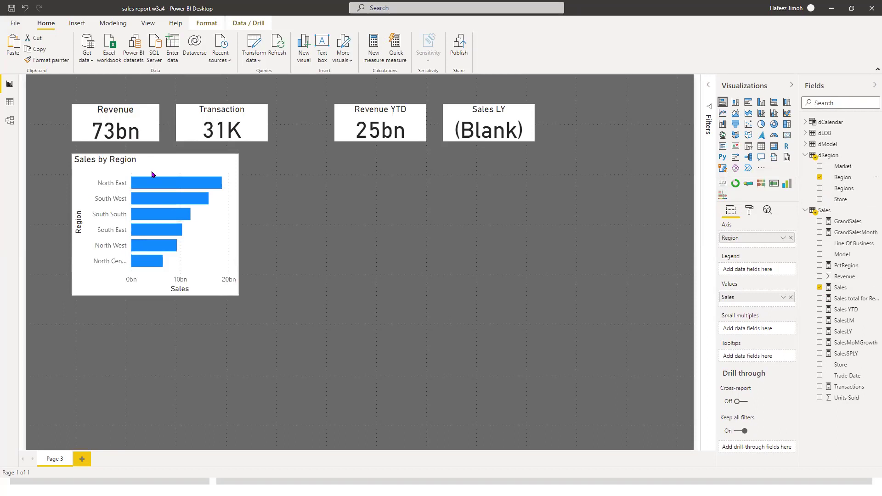
pyautogui.moveTo(236, 169)
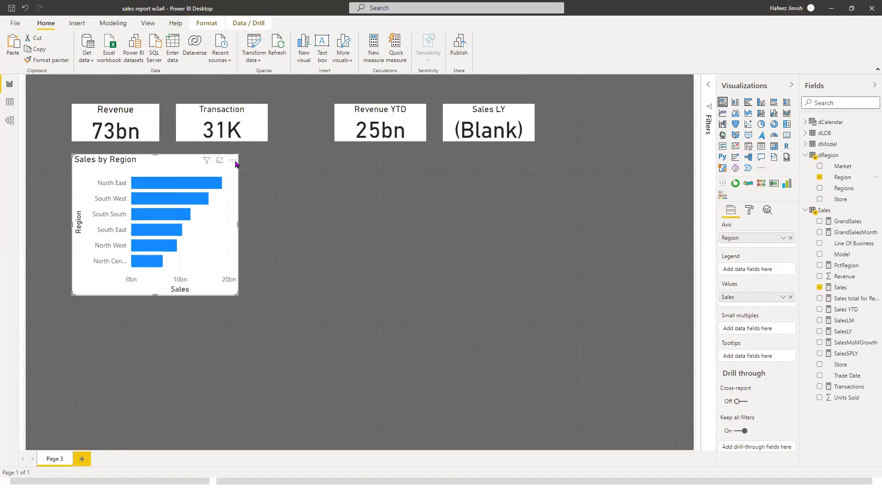
pyautogui.moveTo(235, 290); pyautogui.dragTo(263, 299)
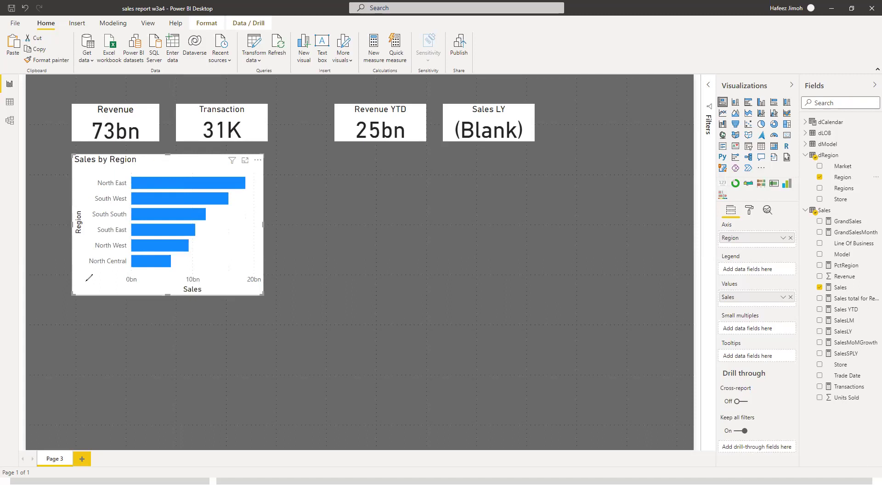
pyautogui.moveTo(85, 281)
pyautogui.mouseDown()
pyautogui.moveTo(133, 280)
pyautogui.moveTo(75, 281)
pyautogui.mouseUp()
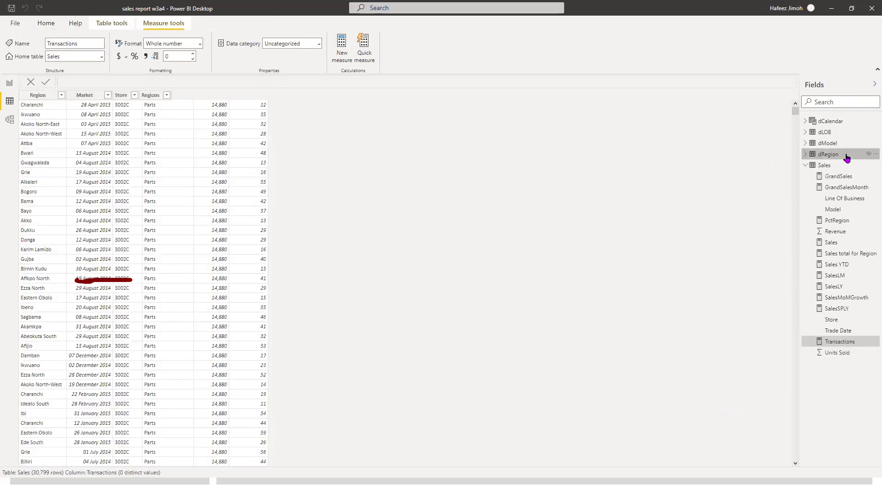
# Examine the distinct values in the Regions column of the dRegion table and return to the report page
pyautogui.click(847, 157)
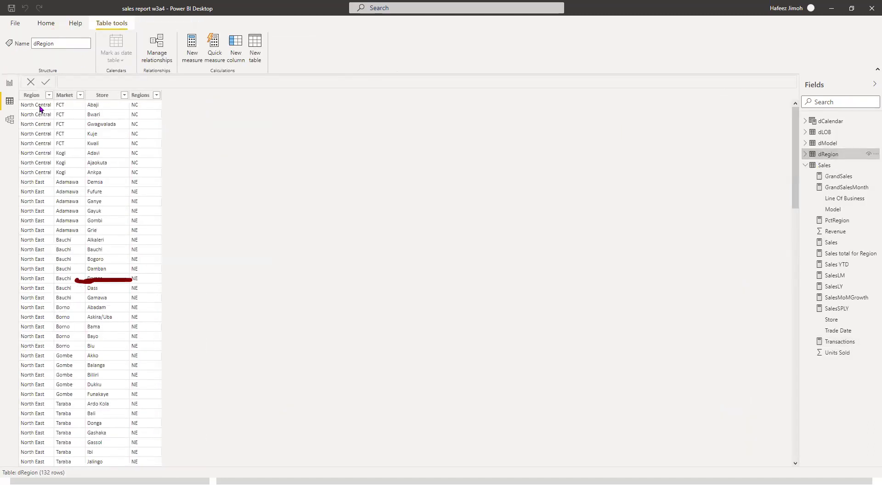
pyautogui.click(158, 96)
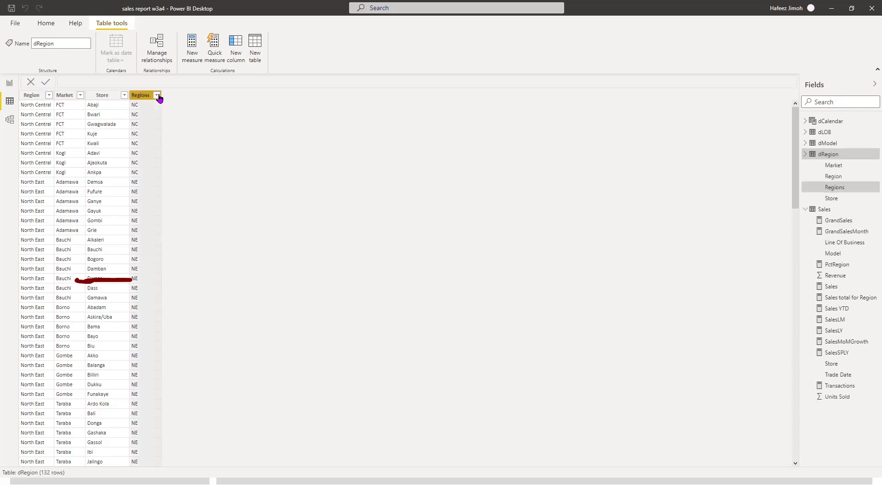
pyautogui.click(158, 96)
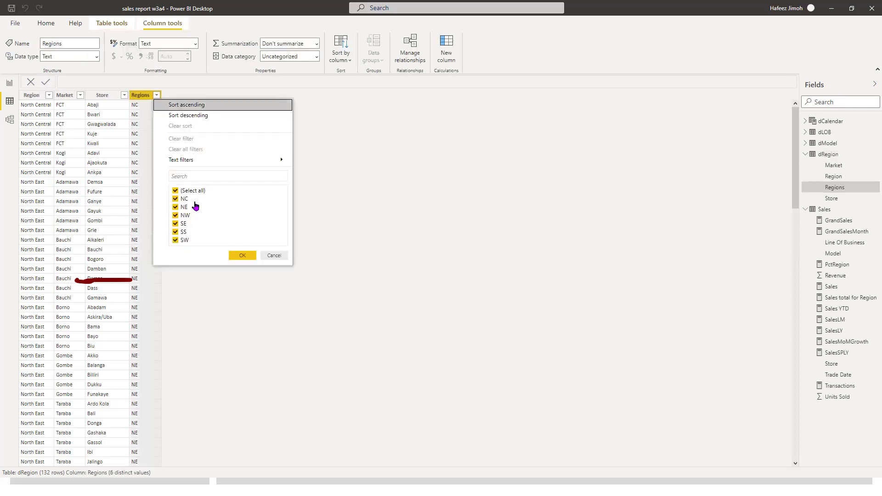
pyautogui.click(13, 87)
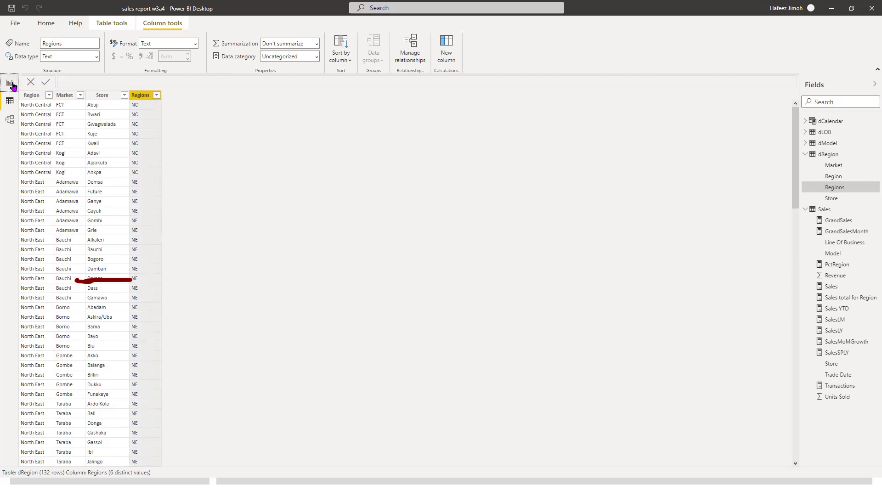
pyautogui.click(12, 86)
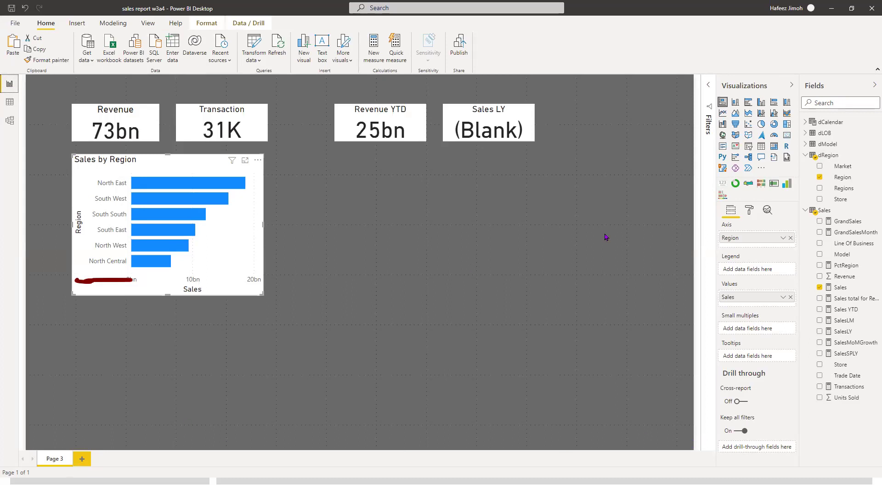
# Replace Region with the abbreviated Regions field on the bar chart's axis, leaving the legend empty
pyautogui.click(820, 178)
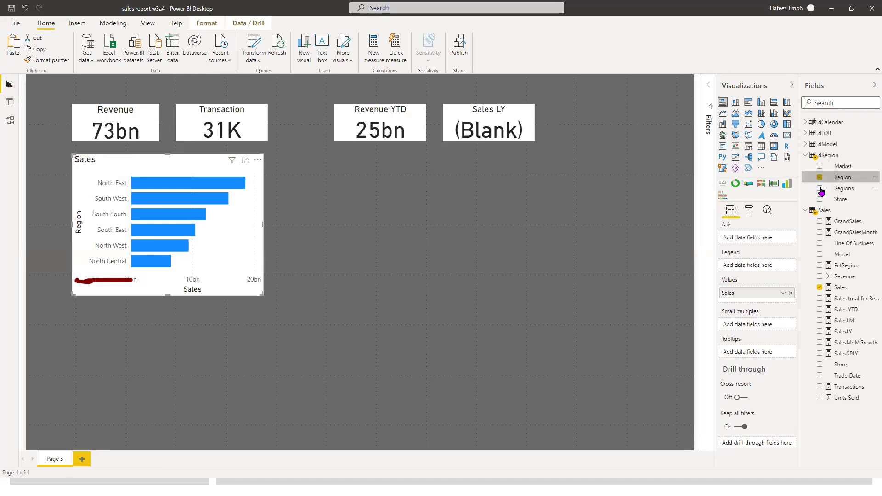
pyautogui.click(820, 188)
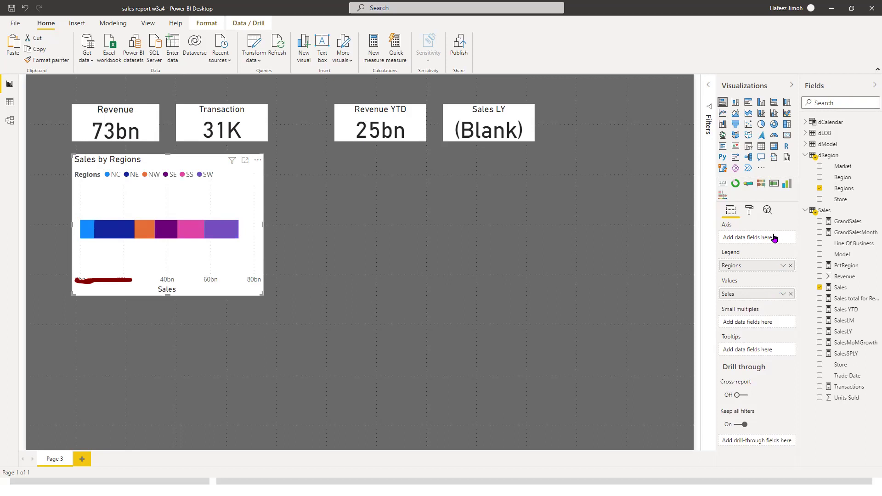
pyautogui.moveTo(775, 238); pyautogui.dragTo(775, 238)
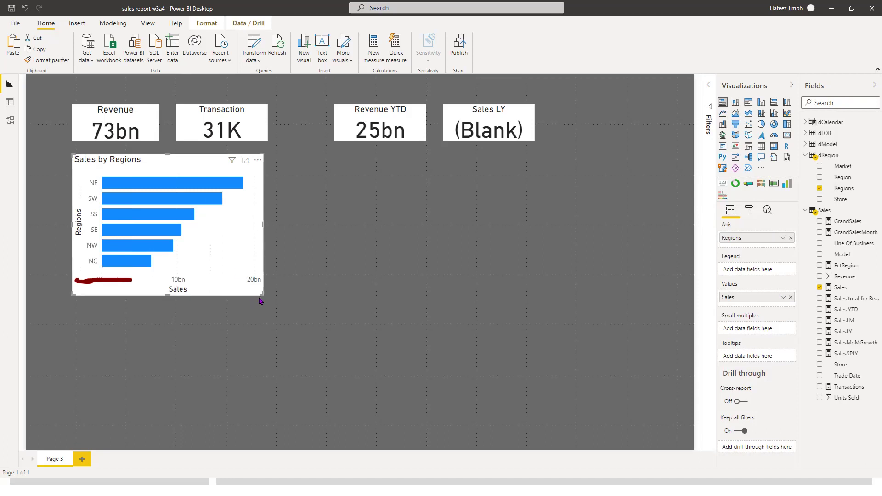
# Resize the bar chart to align with the Transaction card's outer edge and nudge it up close beneath the cards
pyautogui.moveTo(260, 295)
pyautogui.mouseDown()
pyautogui.moveTo(261, 283)
pyautogui.moveTo(264, 290)
pyautogui.mouseUp()
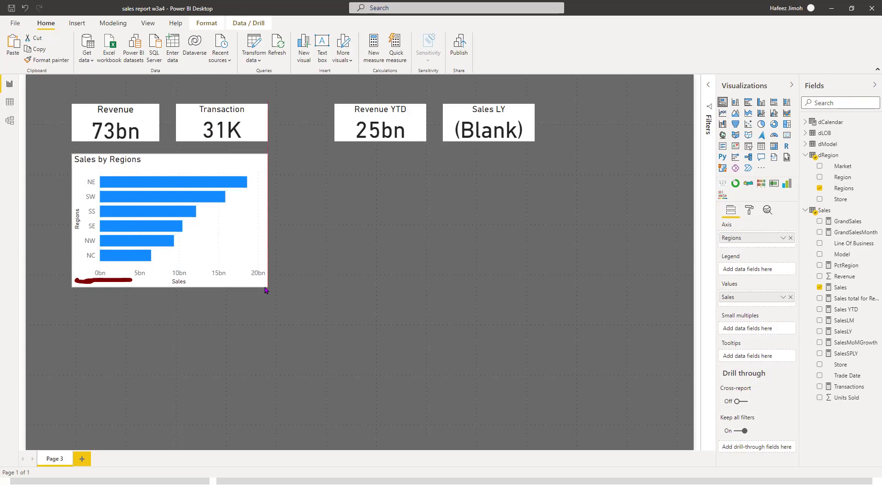
pyautogui.click(264, 285)
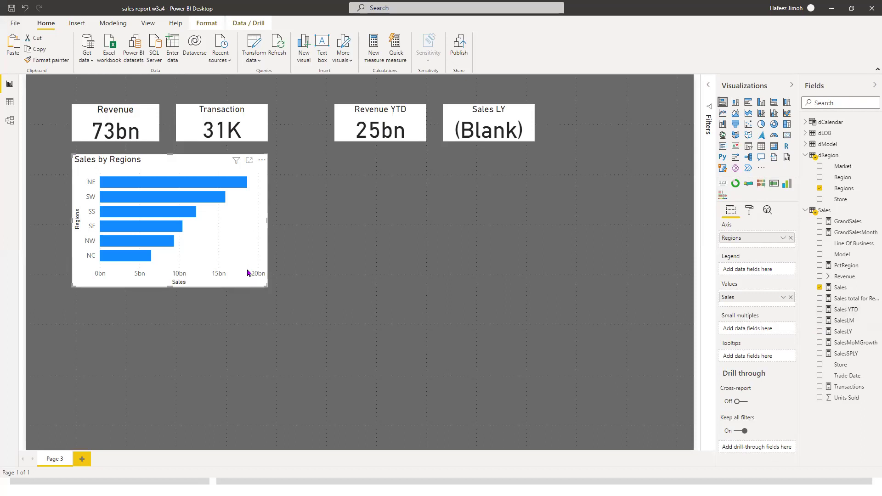
pyautogui.press('Up')
pyautogui.press('Up')
pyautogui.press('Up')
pyautogui.press('Up')
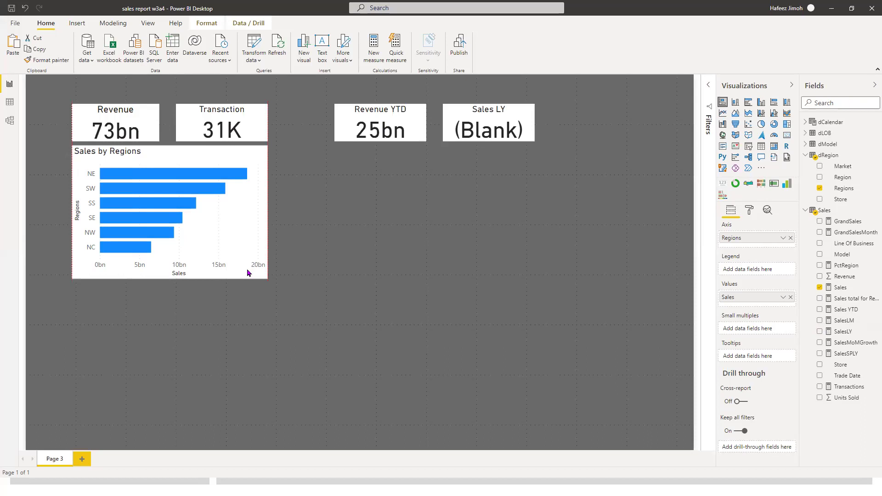
pyautogui.press('Up')
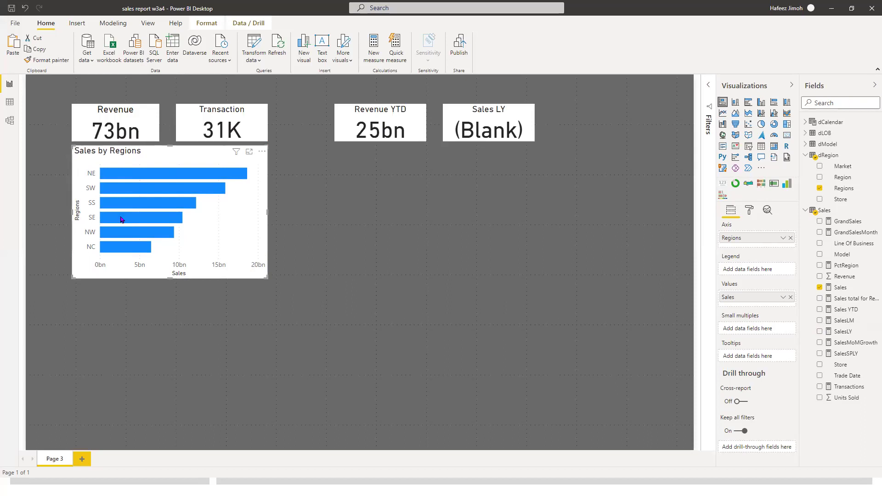
pyautogui.moveTo(128, 219)
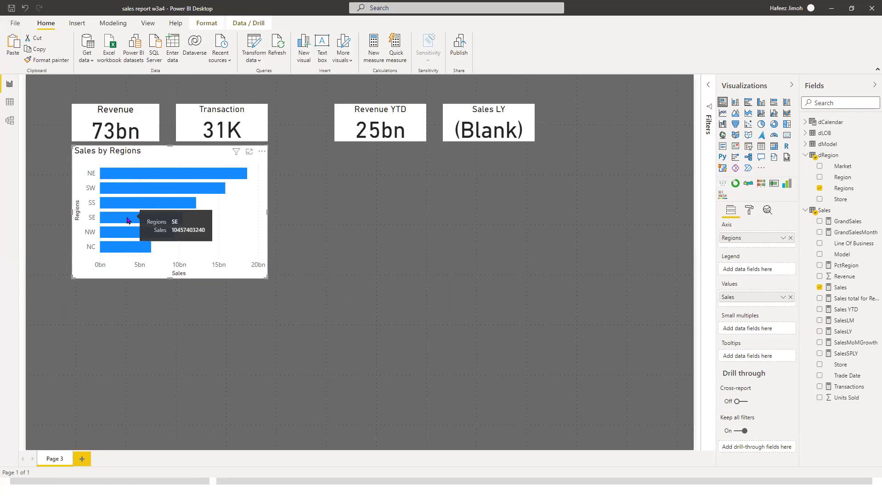
# Expand the dCalendar fields and, in the model diagram, move the Sales table between dRegion and dLOB
pyautogui.click(805, 122)
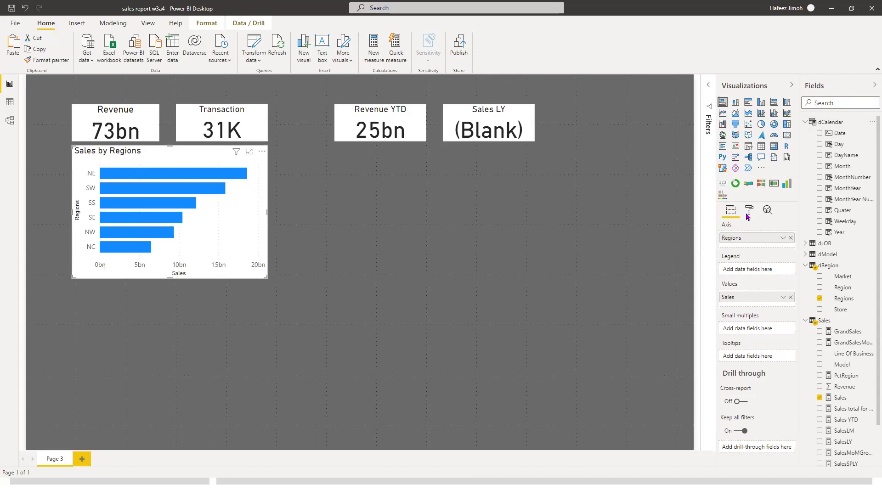
pyautogui.click(9, 127)
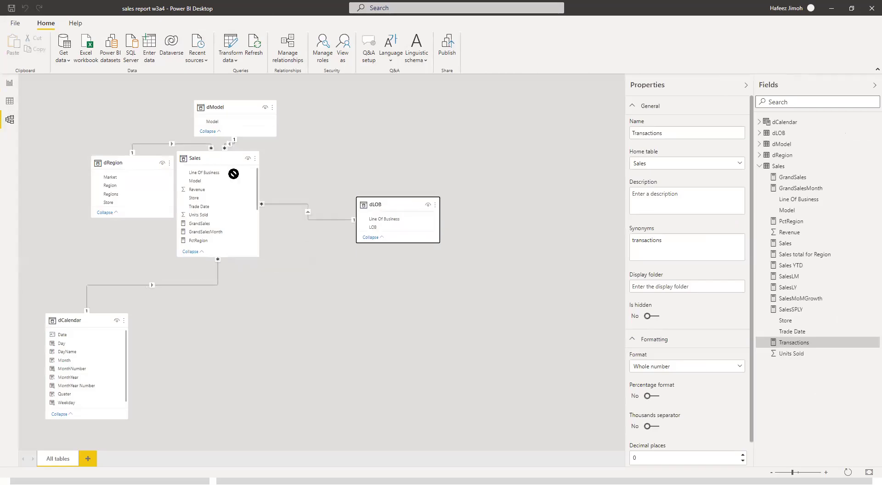
pyautogui.moveTo(219, 163); pyautogui.dragTo(264, 197)
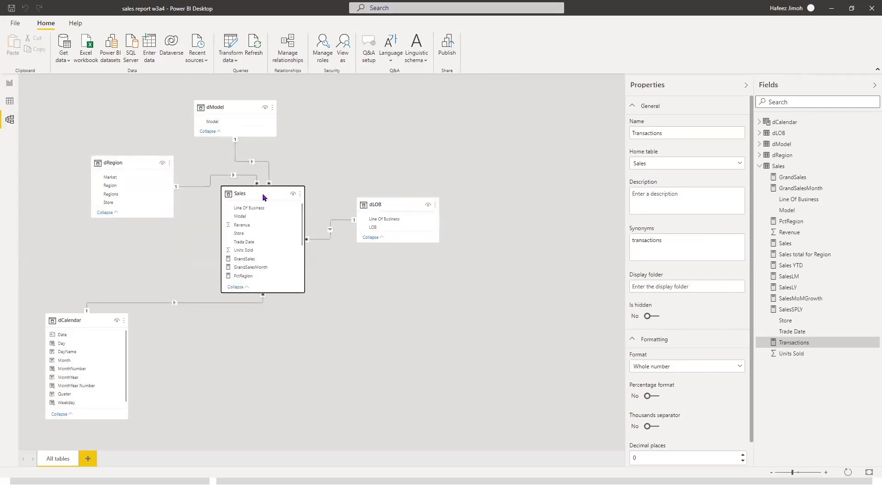
# Create a hierarchy from the Date field of the dCalendar table
pyautogui.click(759, 124)
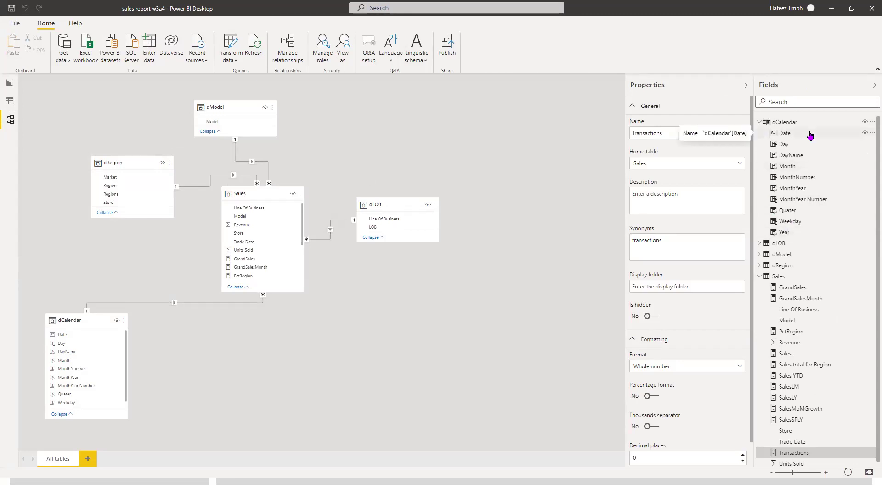
pyautogui.rightClick(794, 138)
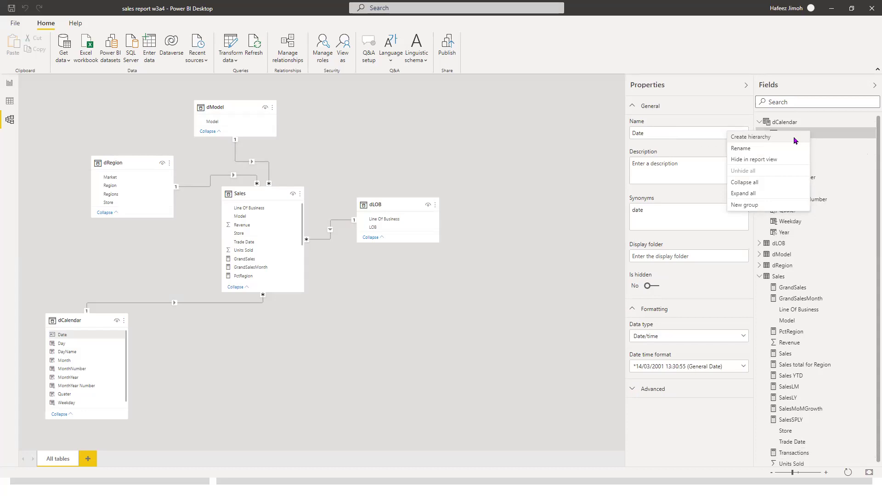
pyautogui.click(795, 139)
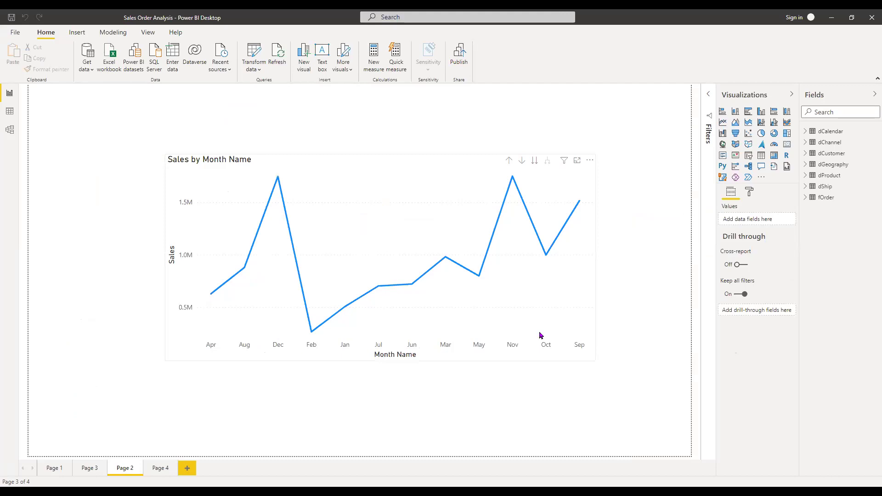
# In the Sales Order Analysis report, step the monthly sales line chart through the QuarterYear and Year levels, and drill back up to QuarterYear
pyautogui.moveTo(539, 336)
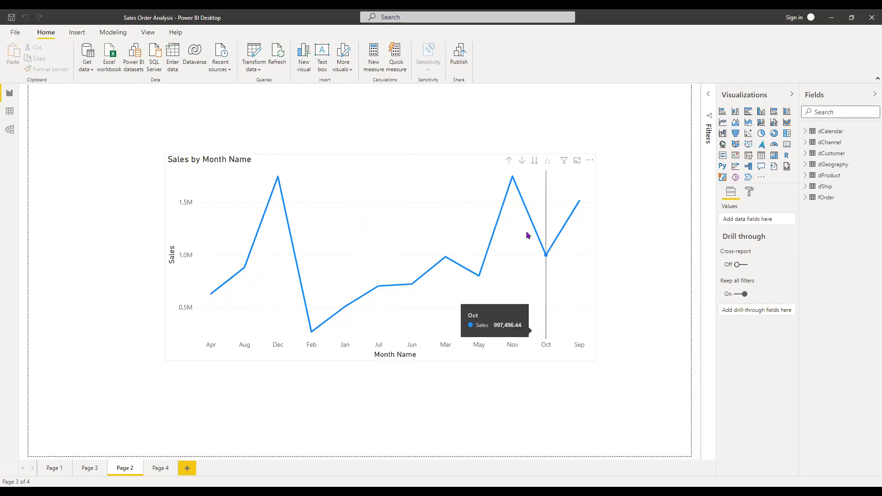
pyautogui.moveTo(515, 219)
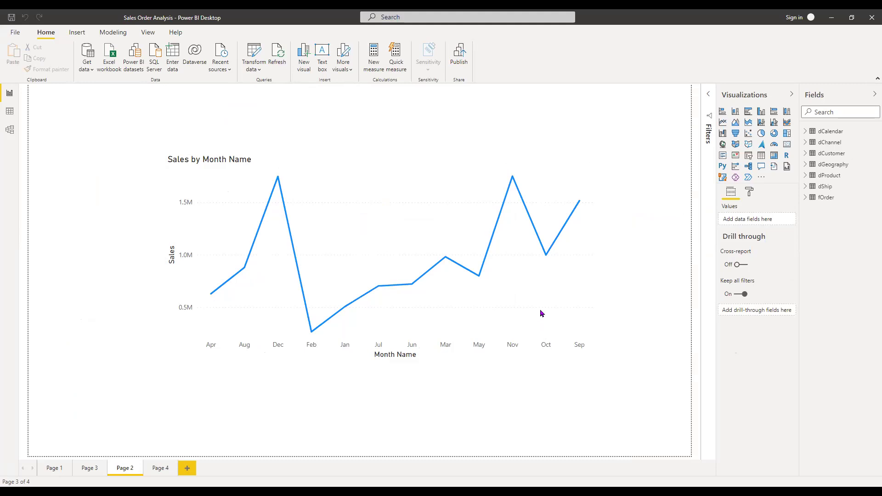
pyautogui.moveTo(542, 313)
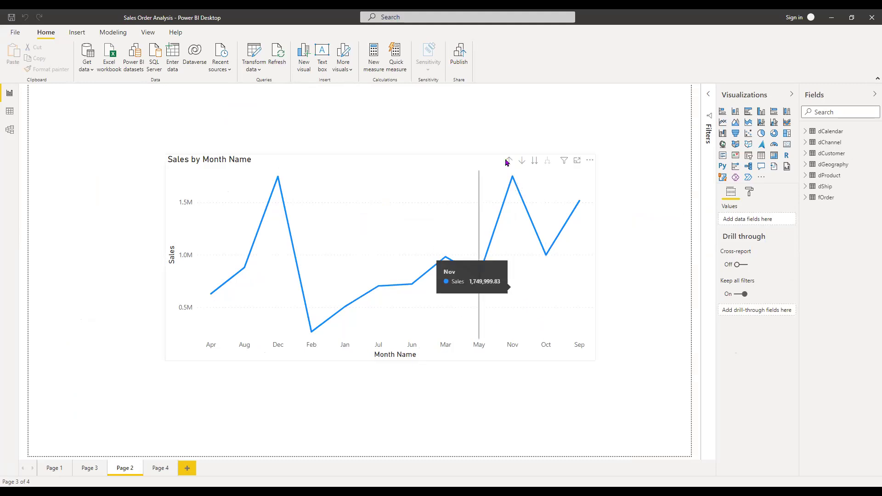
pyautogui.click(533, 167)
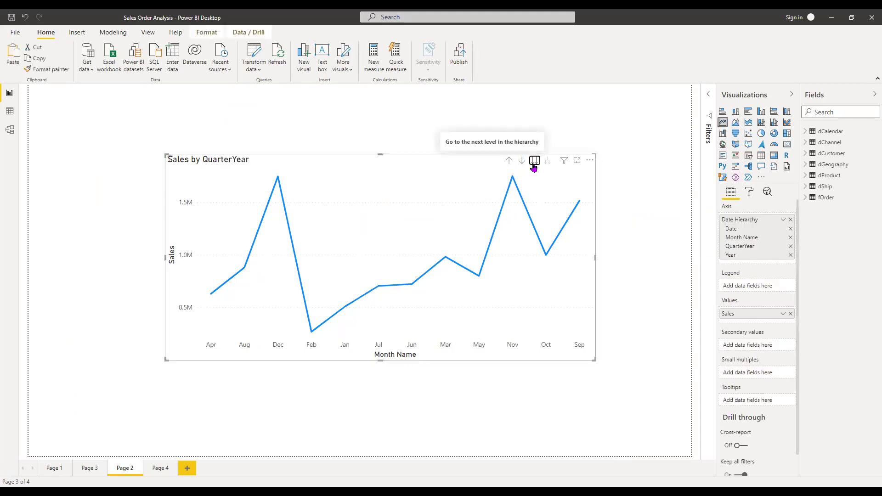
pyautogui.click(533, 167)
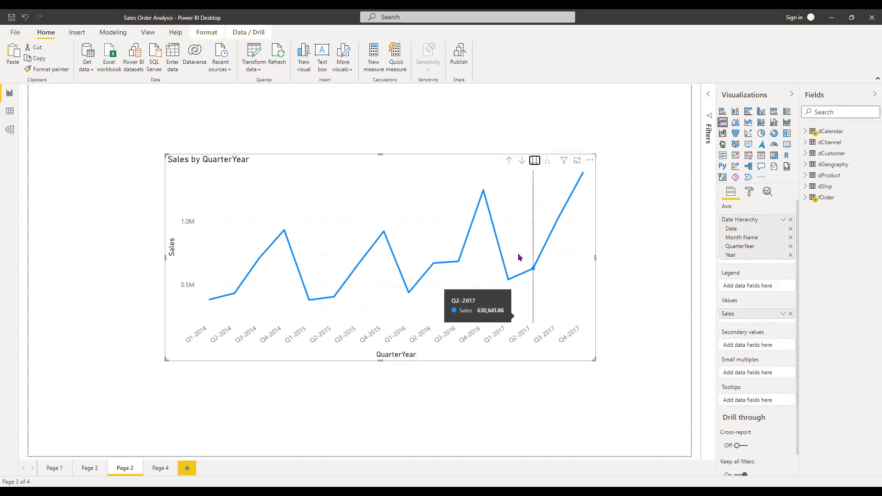
pyautogui.click(536, 167)
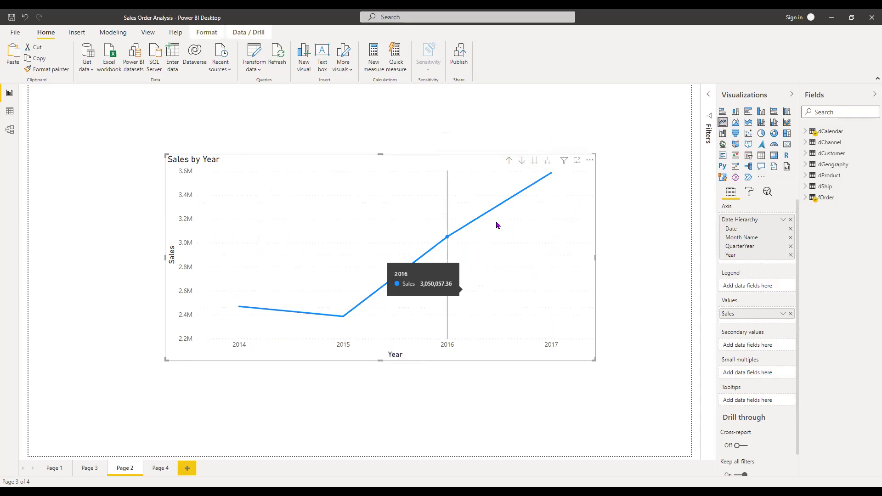
pyautogui.click(508, 160)
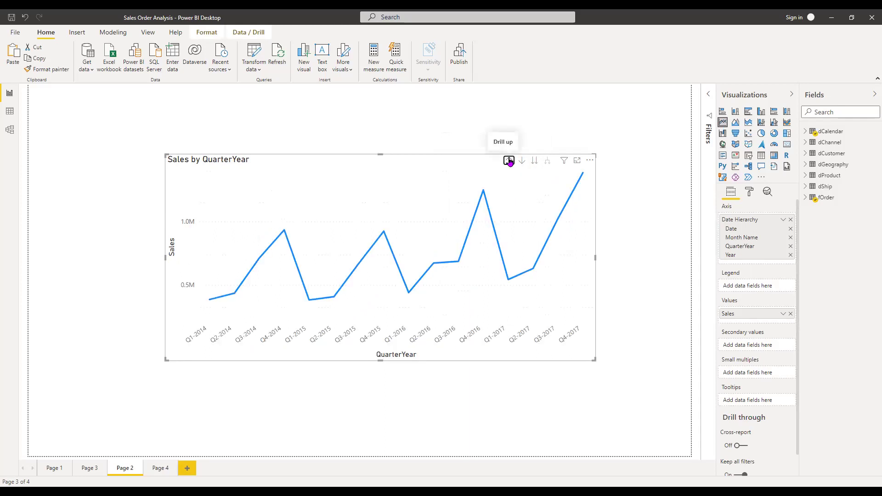
# Drill the Sales by QuarterYear line chart further up through its date hierarchy
pyautogui.click(508, 161)
pyautogui.click(509, 160)
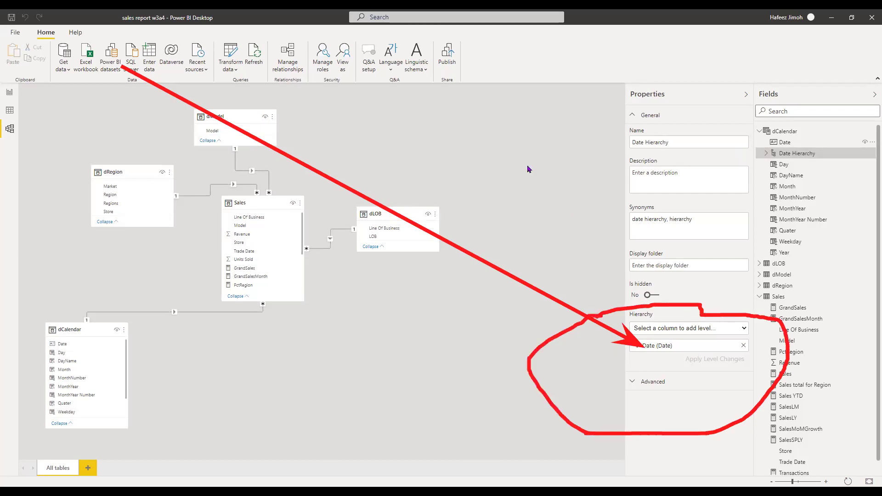
# Add Month, Quater and Year as levels beneath Date in the sales report's Date Hierarchy and apply the level changes
pyautogui.click(744, 332)
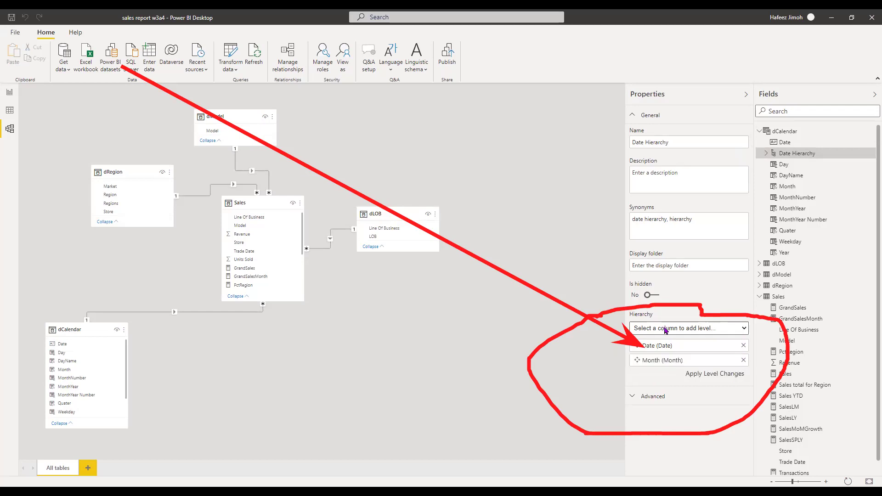
pyautogui.click(683, 400)
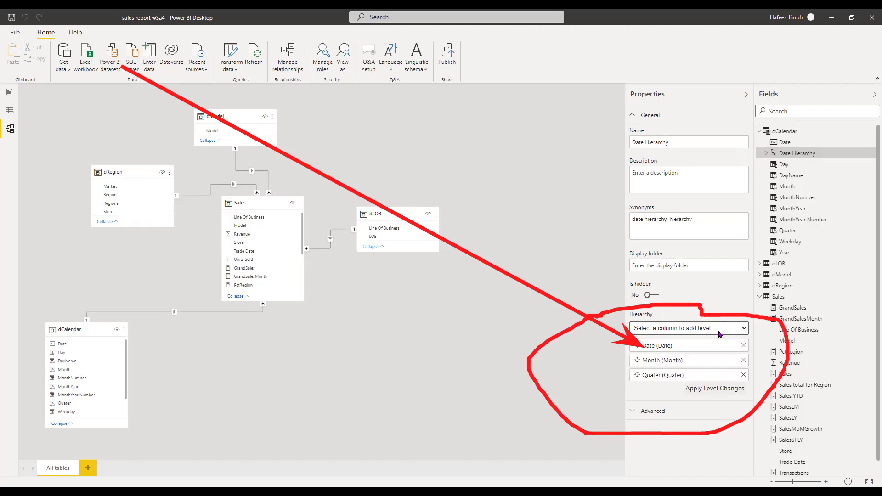
pyautogui.click(706, 410)
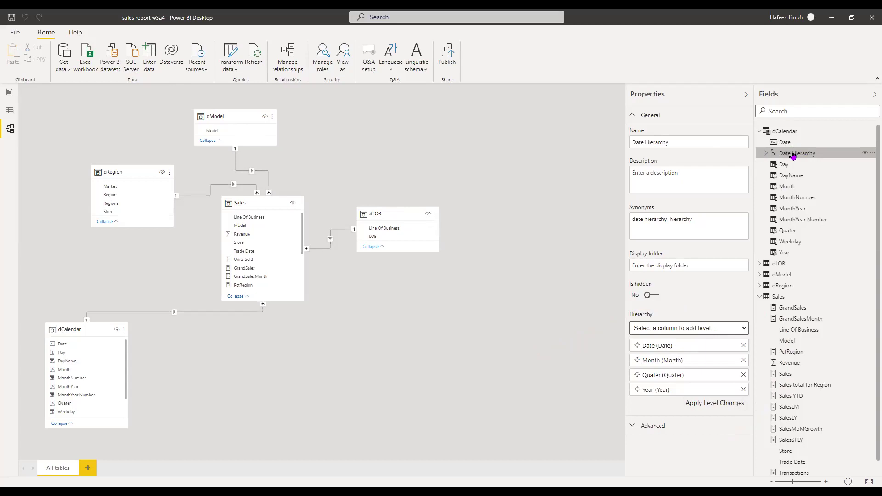
pyautogui.click(769, 158)
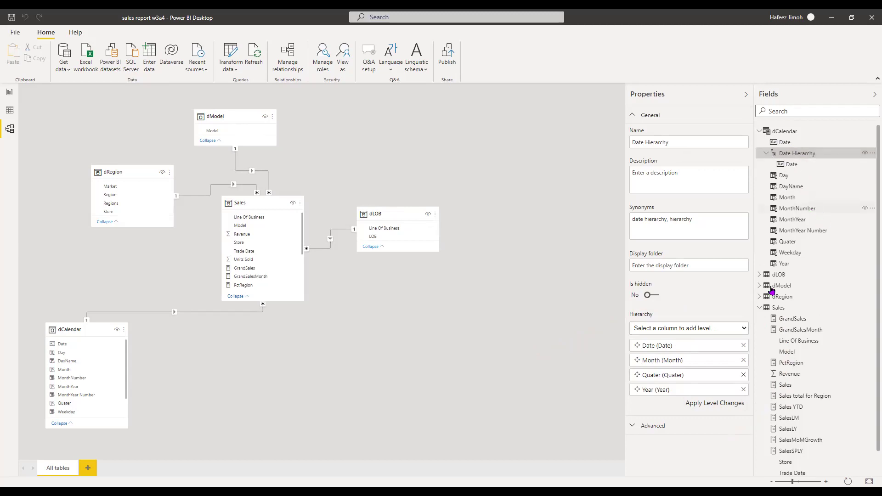
pyautogui.click(719, 404)
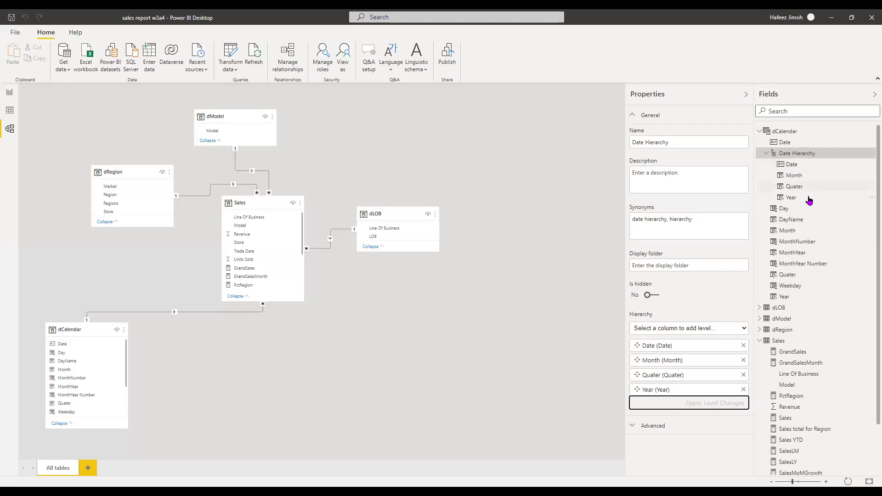
# Return to the report page and add an empty line chart beneath the Sales by Regions chart, extending to about the Revenue YTD card's outer edge
pyautogui.click(8, 96)
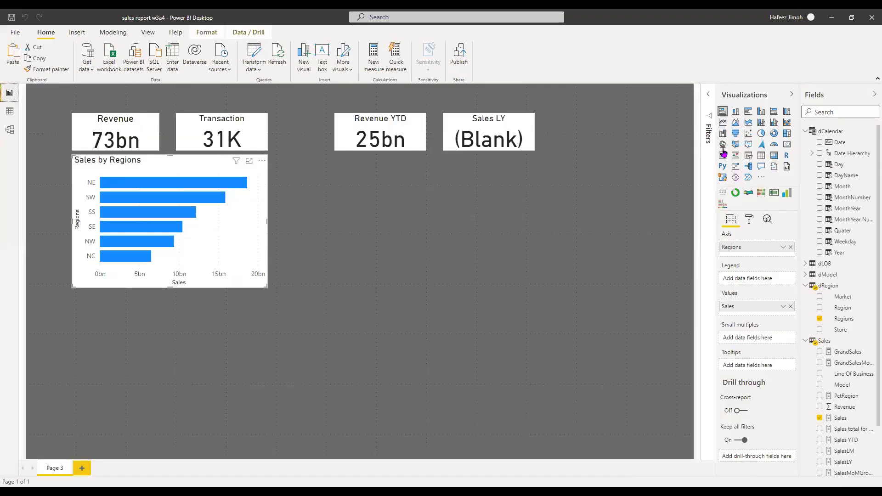
pyautogui.click(723, 125)
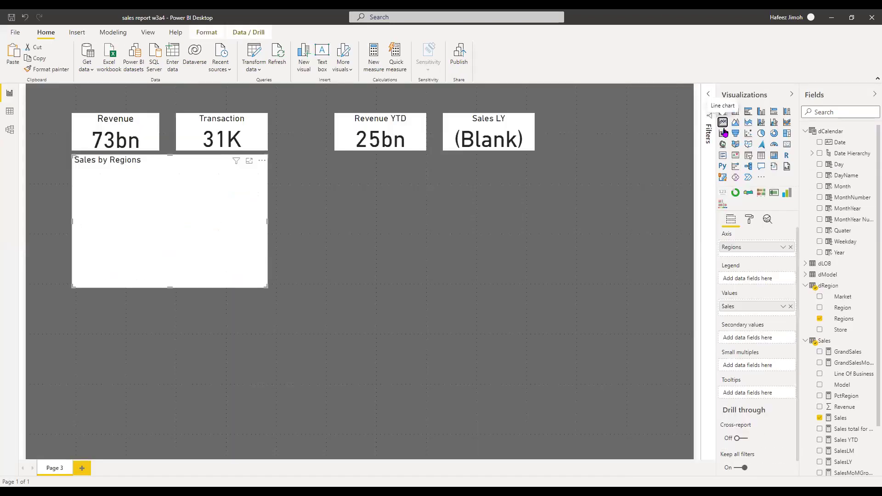
pyautogui.click(722, 114)
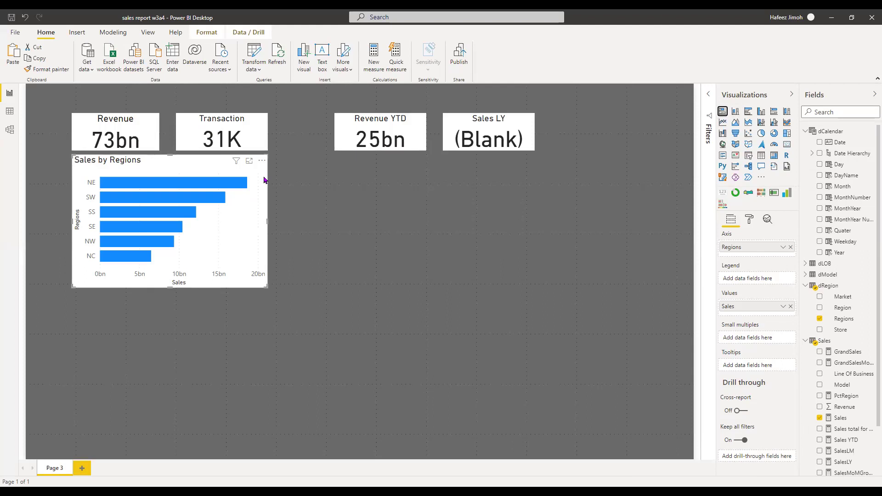
pyautogui.click(332, 182)
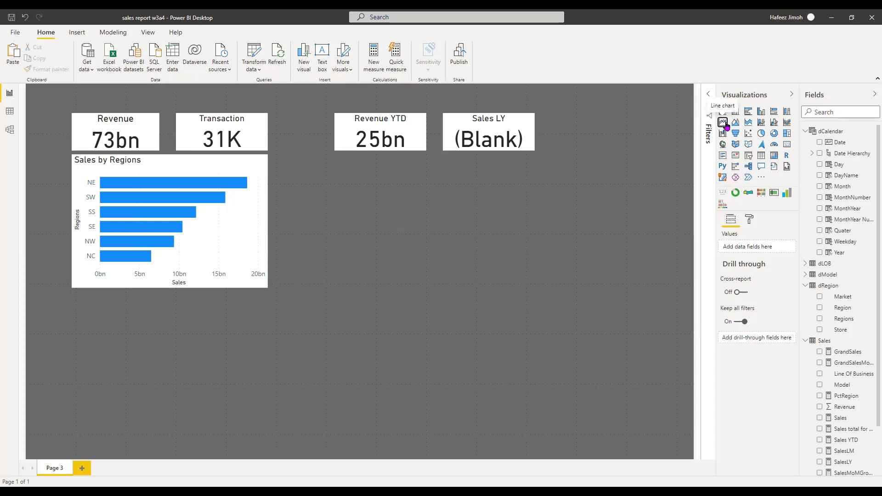
pyautogui.click(723, 124)
pyautogui.moveTo(268, 424); pyautogui.dragTo(430, 433)
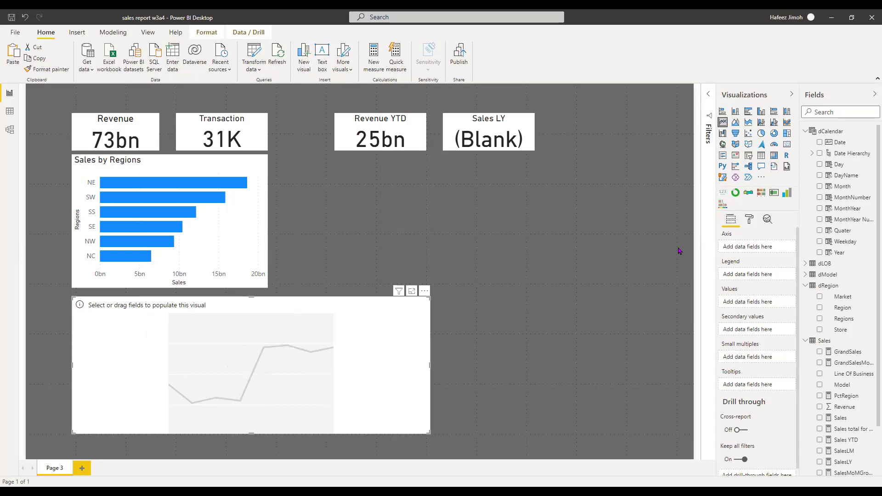
# Plot Sales in the new line chart, try Month as its axis, and replace Month with the Date Hierarchy
pyautogui.click(820, 418)
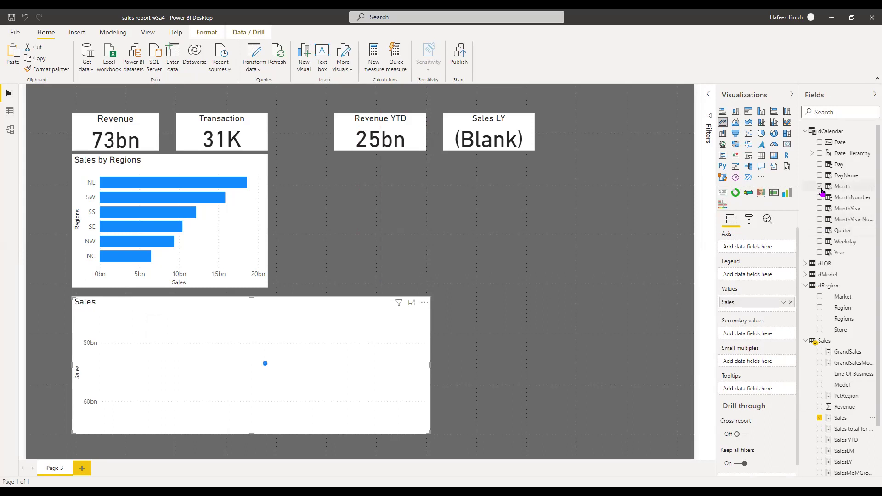
pyautogui.click(821, 188)
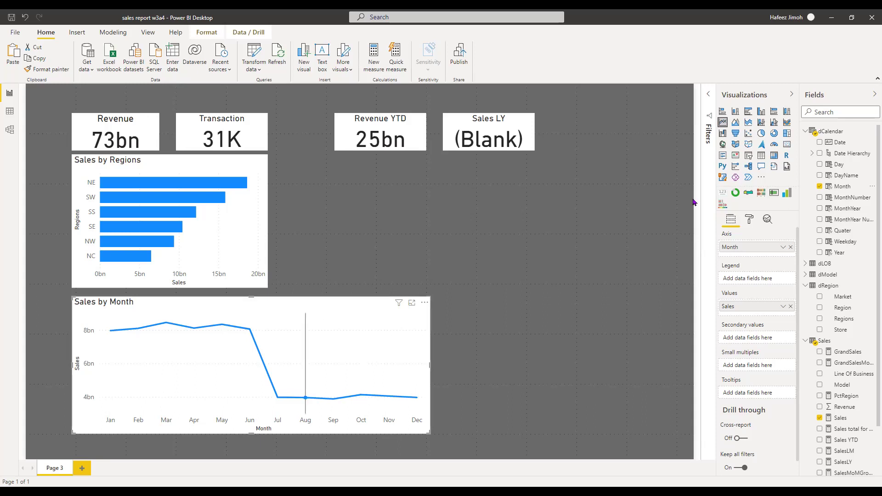
pyautogui.click(820, 187)
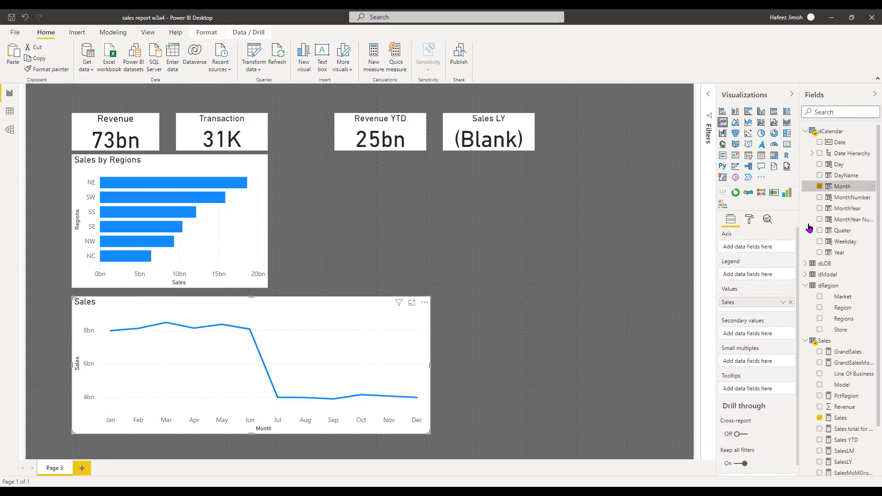
pyautogui.click(820, 154)
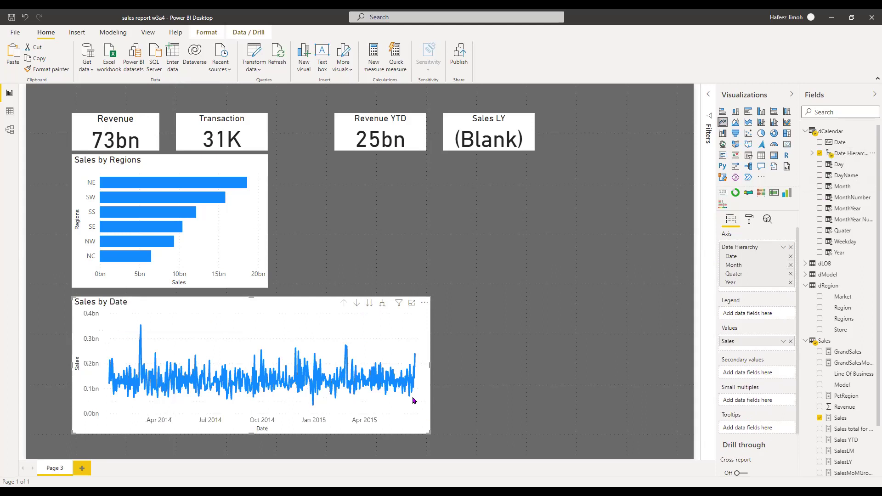
# Step the sales line chart through the Month, Quater and Year levels, and drill back up to Month
pyautogui.click(369, 303)
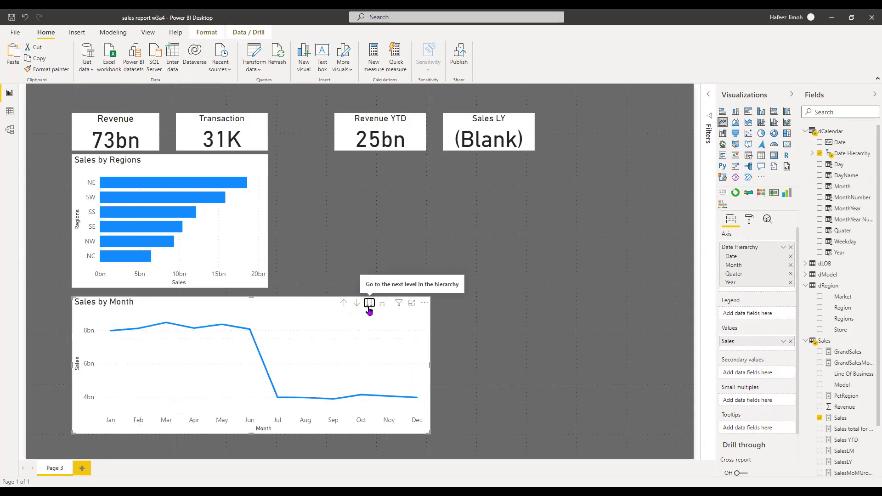
pyautogui.click(369, 307)
pyautogui.moveTo(387, 377)
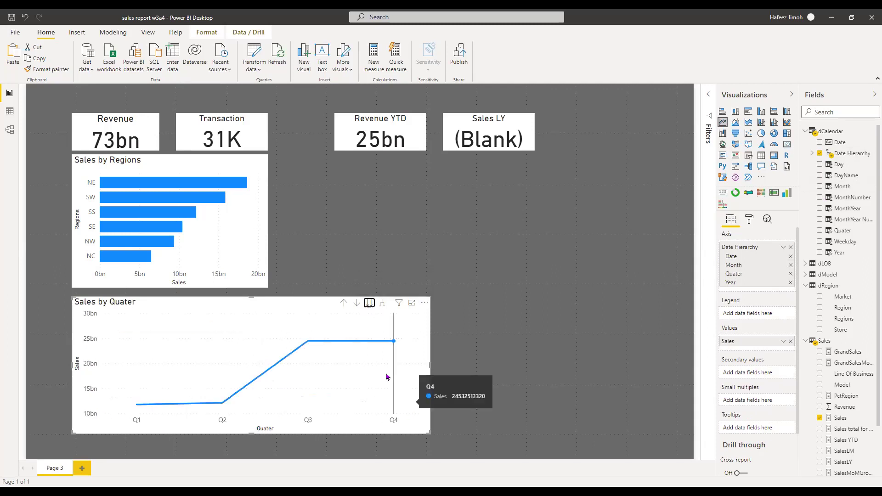
pyautogui.click(369, 303)
pyautogui.click(343, 305)
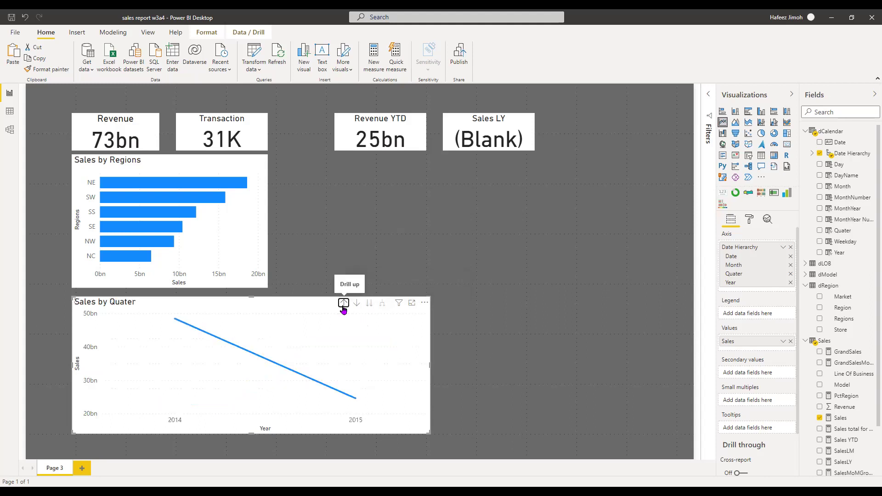
pyautogui.click(344, 308)
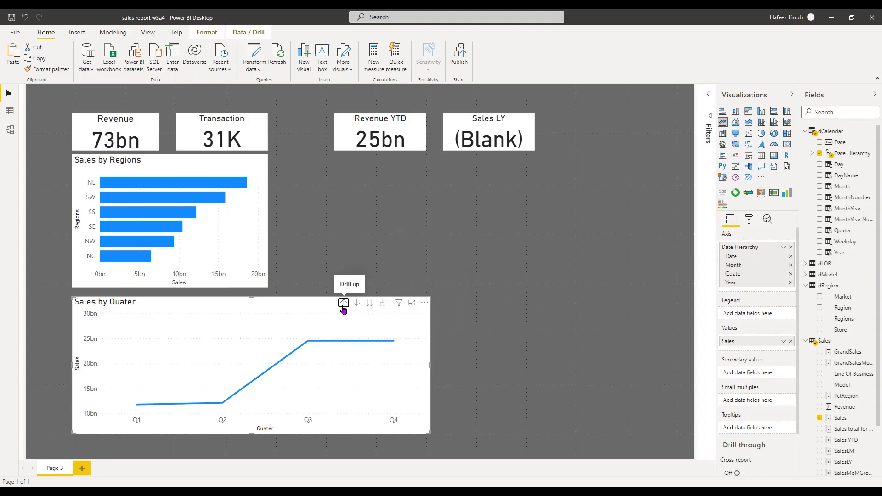
pyautogui.click(342, 305)
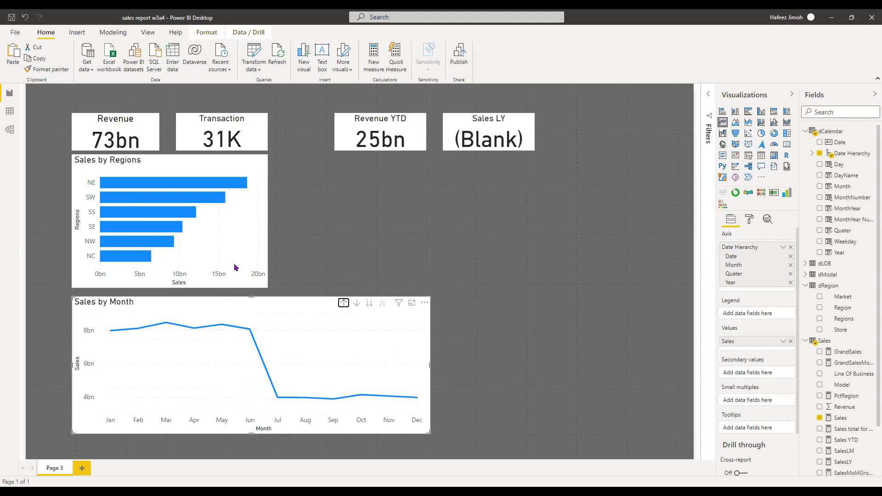
# Resize the Sales by Month line chart slightly wider and shorter, aligning its edge with the near edge of the Sales LY card
pyautogui.moveTo(430, 434); pyautogui.dragTo(442, 427)
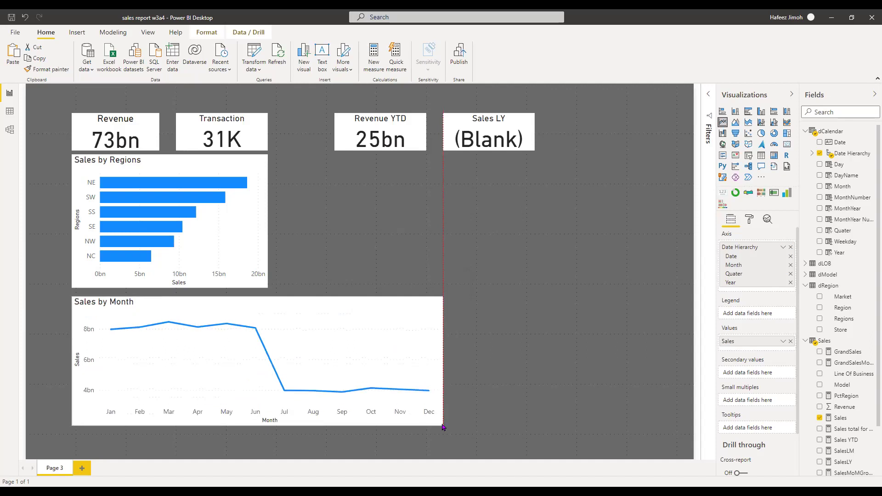
pyautogui.moveTo(443, 427); pyautogui.dragTo(442, 427)
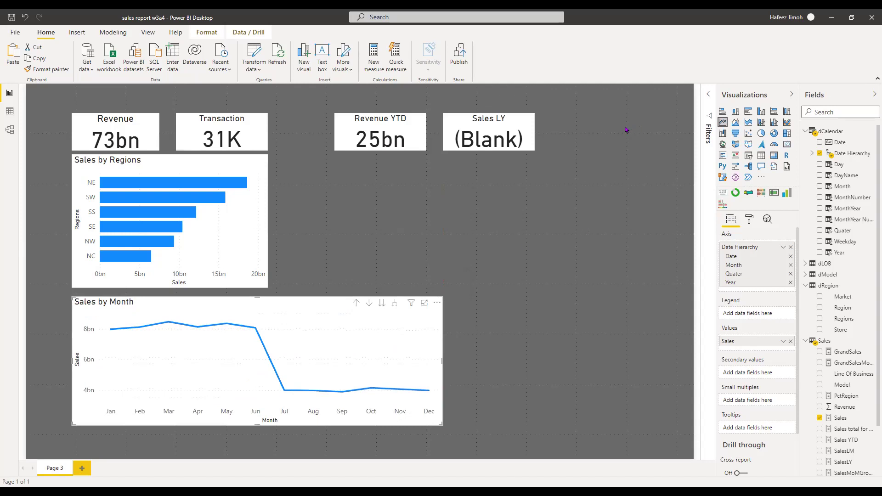
pyautogui.click(634, 180)
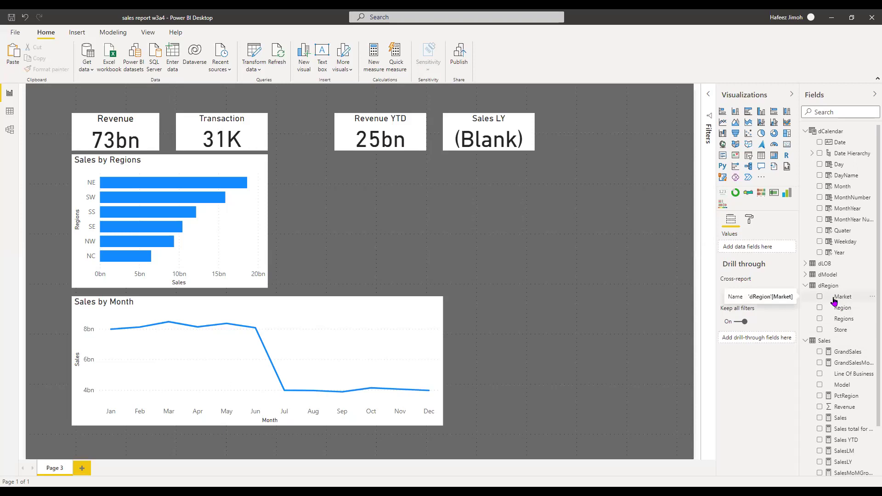
# Add a stacked bar chart of Sales by Market, enlarge it to fit all markets, and place it beneath the Sales LY card
pyautogui.click(722, 112)
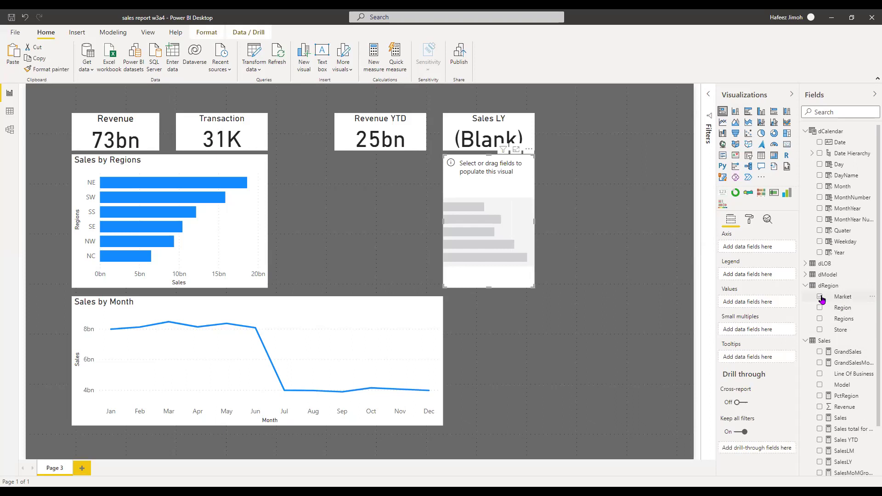
pyautogui.click(820, 297)
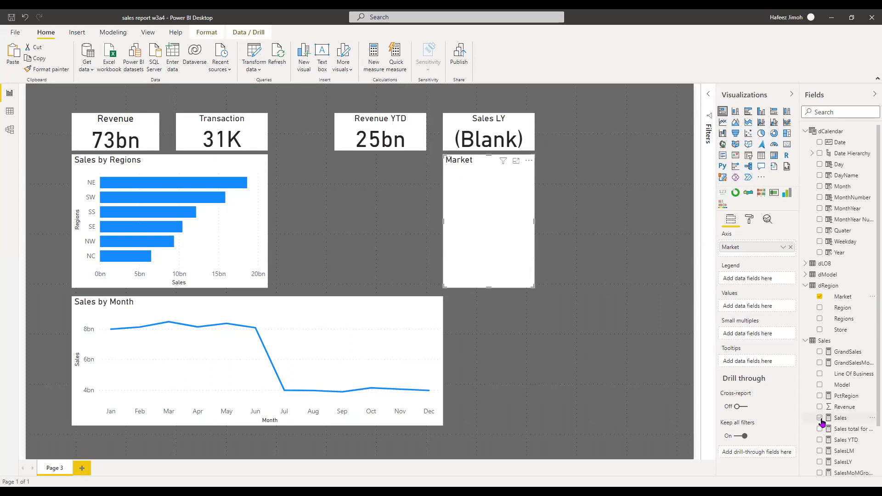
pyautogui.click(821, 419)
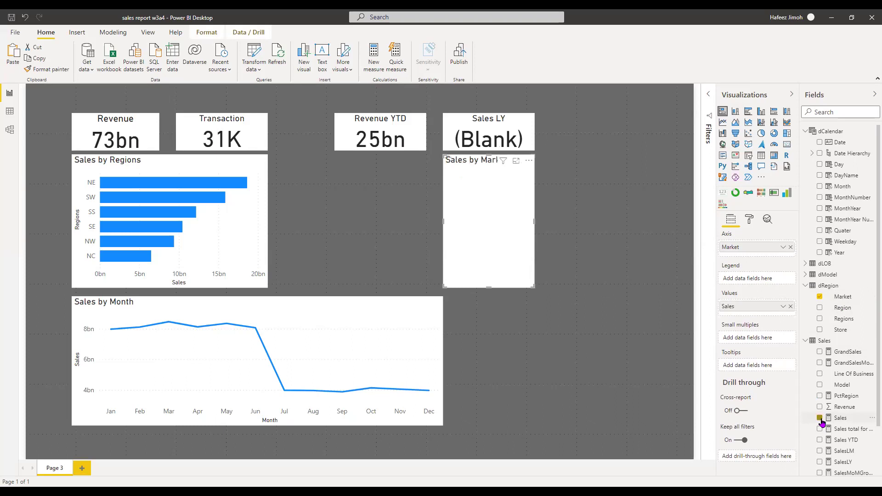
pyautogui.moveTo(534, 285); pyautogui.dragTo(585, 384)
pyautogui.moveTo(632, 420)
pyautogui.mouseDown()
pyautogui.moveTo(614, 453)
pyautogui.moveTo(625, 417)
pyautogui.moveTo(621, 429)
pyautogui.mouseUp()
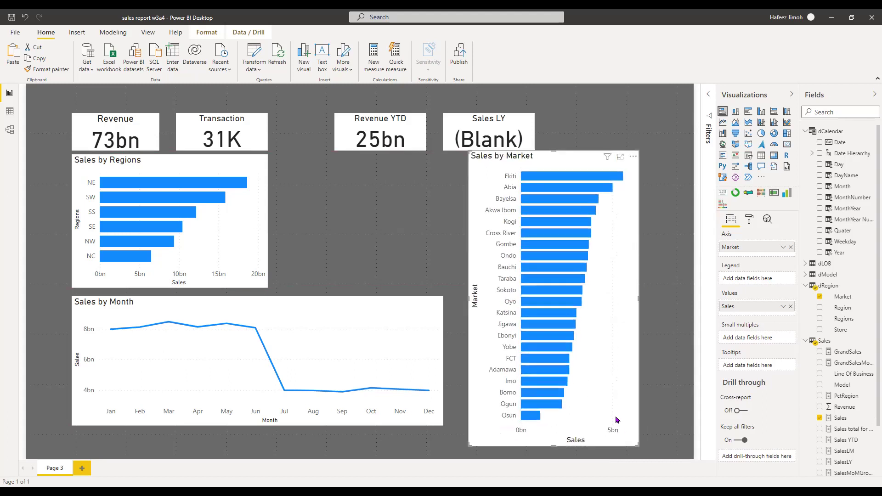
# Collapse the field list and expand the Market filter of the Sales by Market chart
pyautogui.click(871, 95)
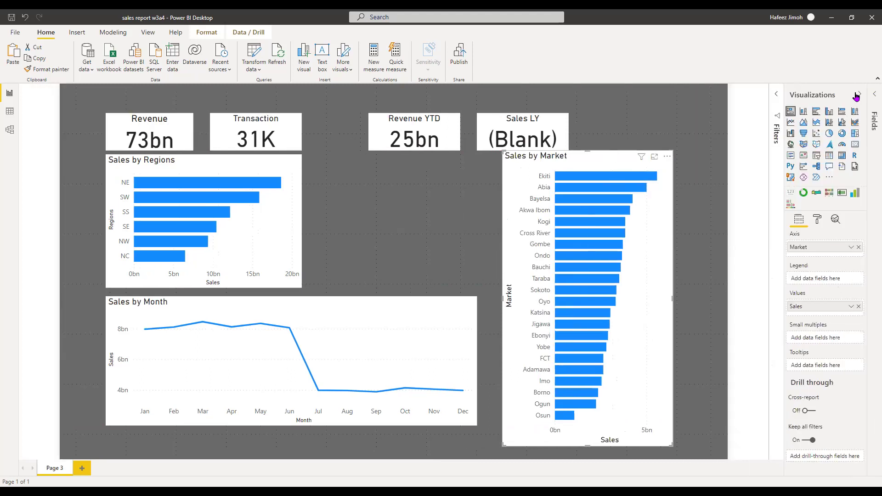
pyautogui.click(776, 95)
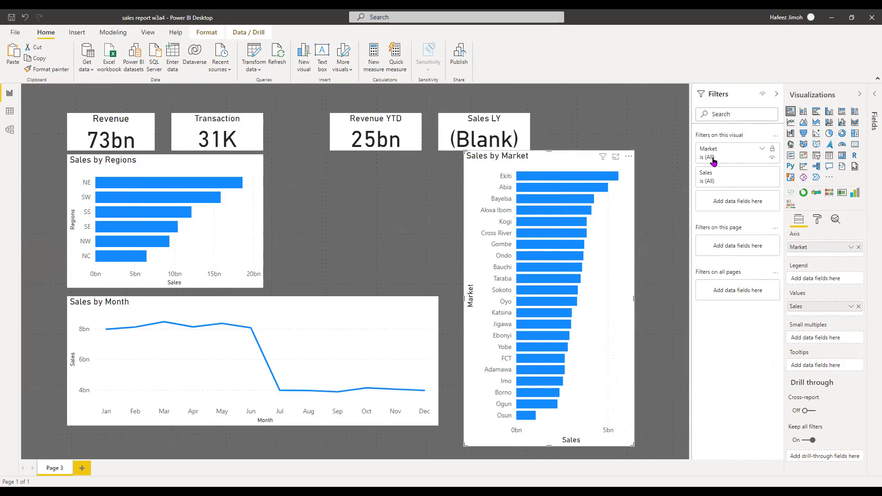
pyautogui.click(720, 175)
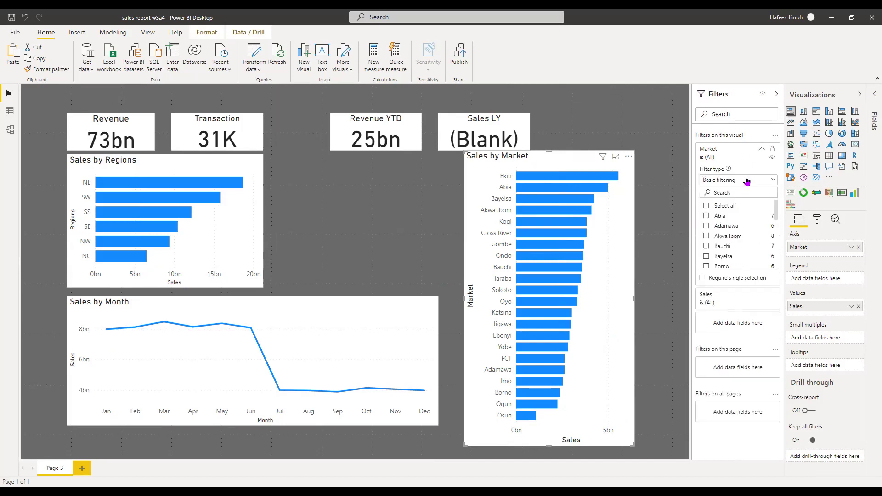
# Try filtering the Sales by Market chart to Abia and Adamawa, and clear both selections
pyautogui.click(717, 218)
pyautogui.click(710, 231)
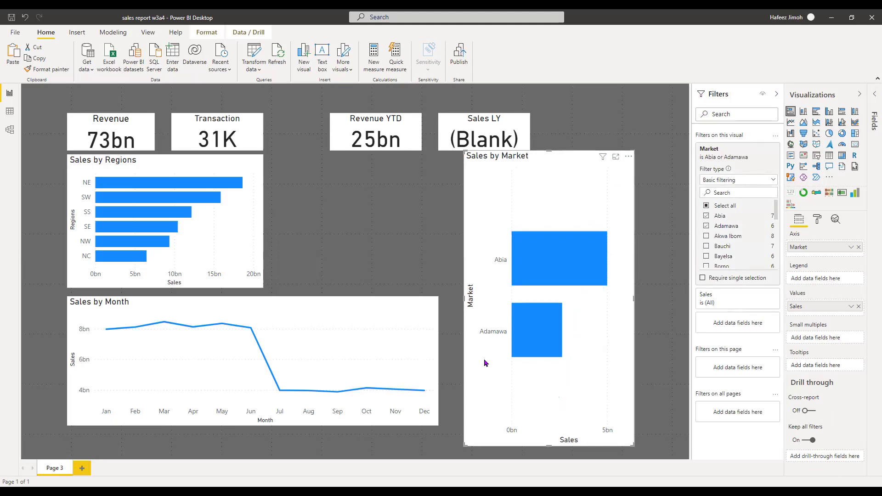
pyautogui.click(707, 217)
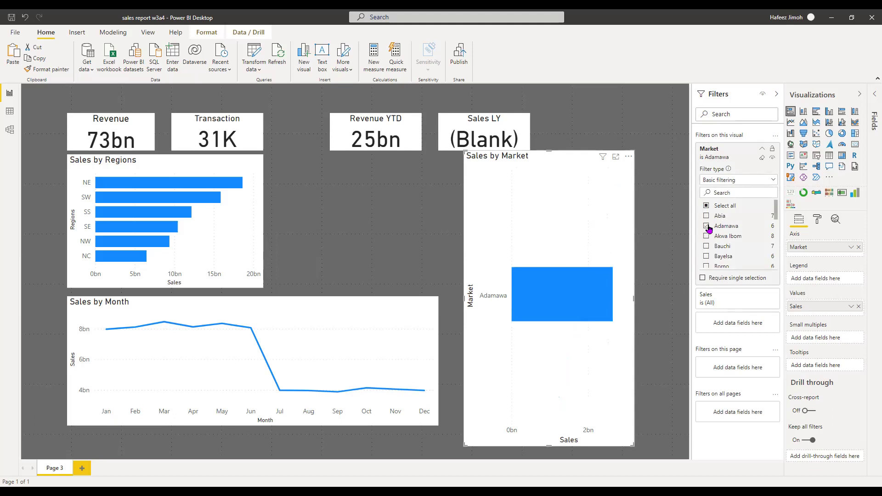
pyautogui.click(707, 226)
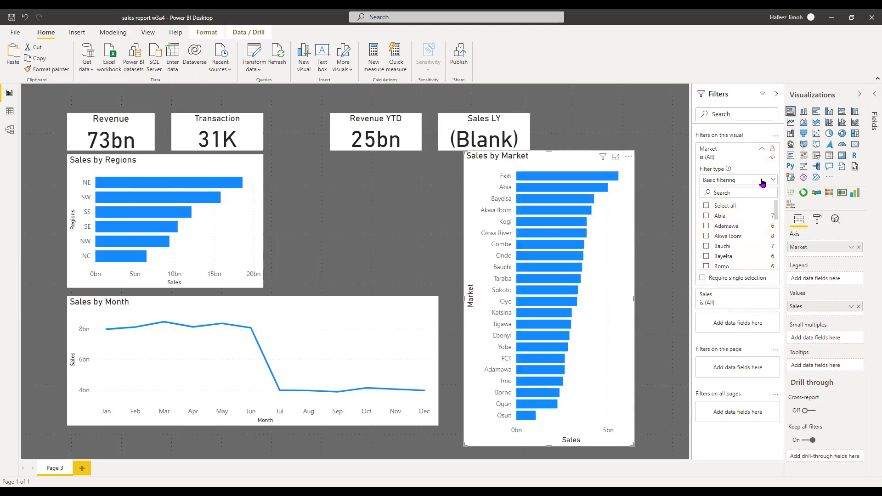
# Filter the Sales by Market chart with a Top N filter showing the top 5 markets by Sales
pyautogui.click(762, 182)
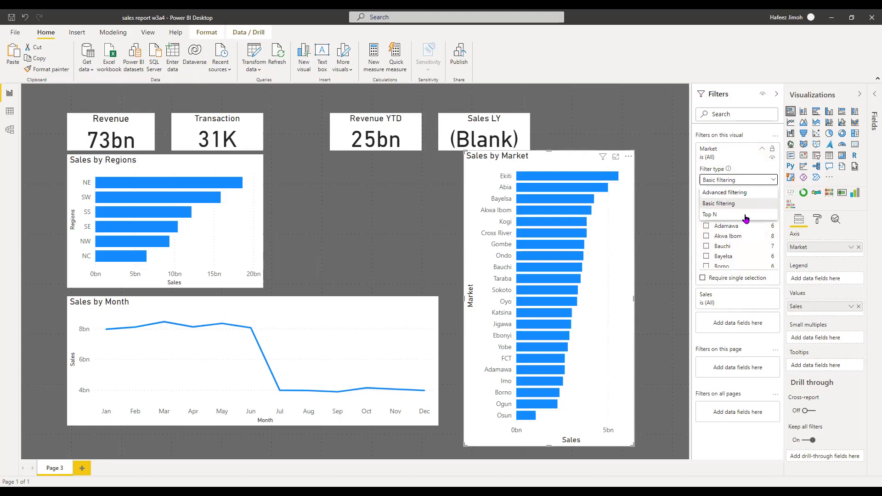
pyautogui.click(716, 214)
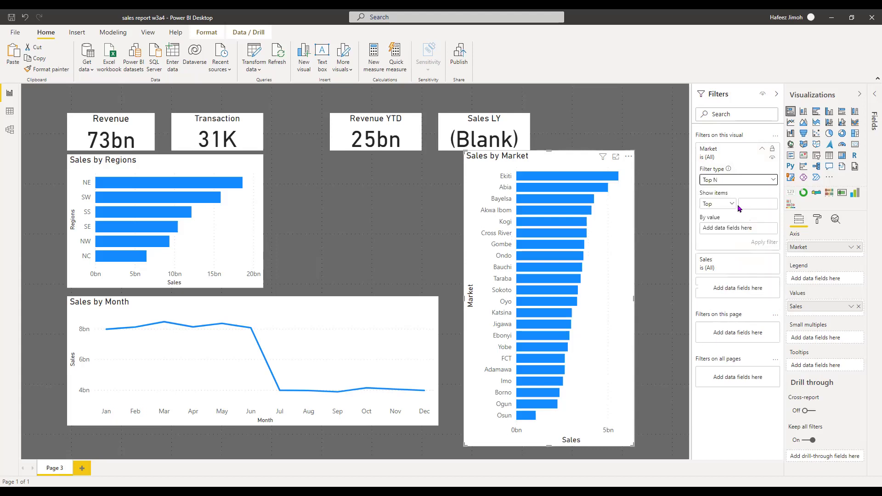
pyautogui.click(737, 203)
pyautogui.write('5')
pyautogui.click(871, 99)
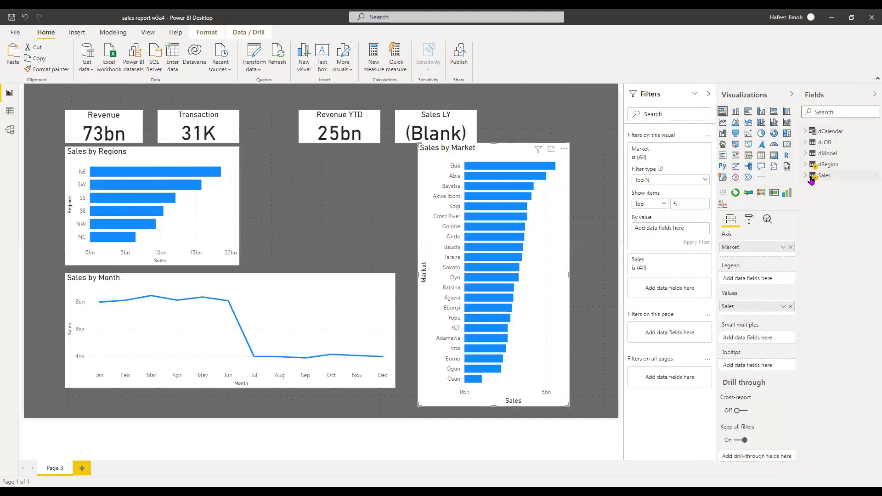
pyautogui.click(811, 179)
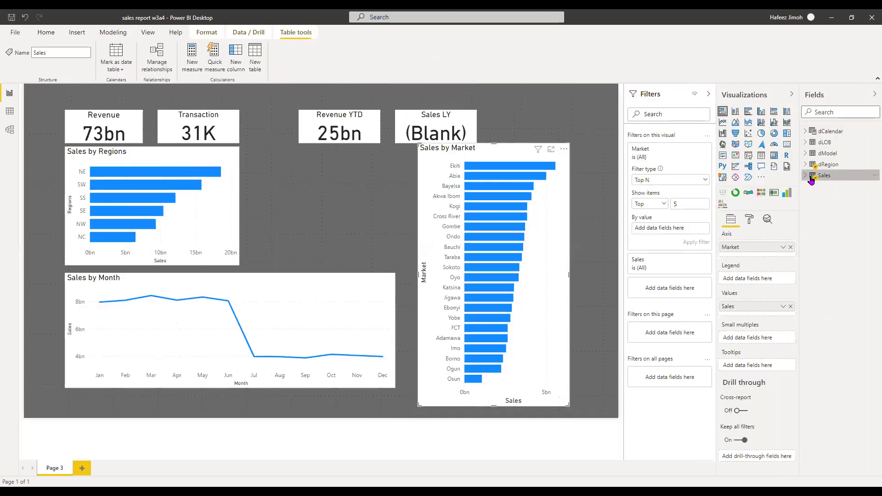
pyautogui.click(811, 179)
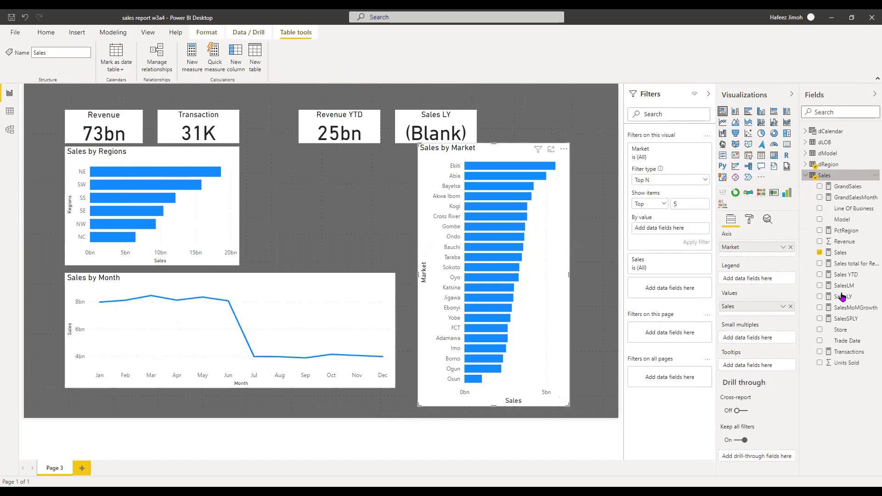
pyautogui.moveTo(856, 260); pyautogui.dragTo(680, 235)
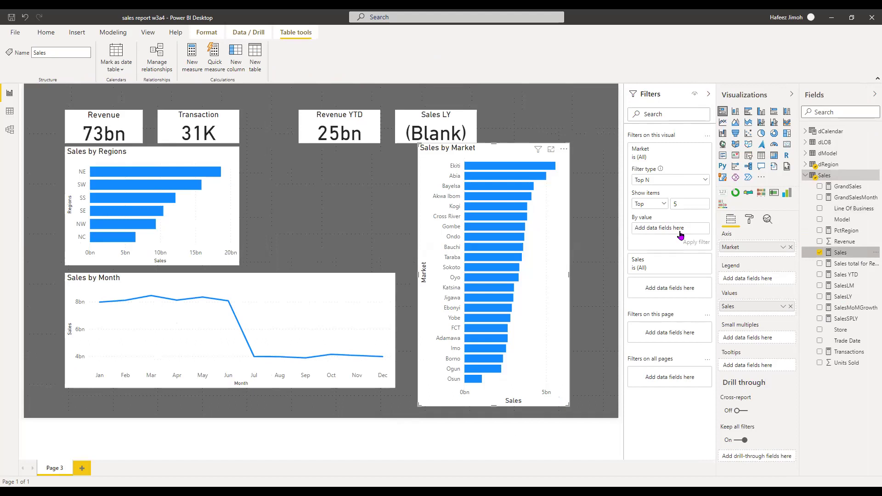
pyautogui.click(690, 242)
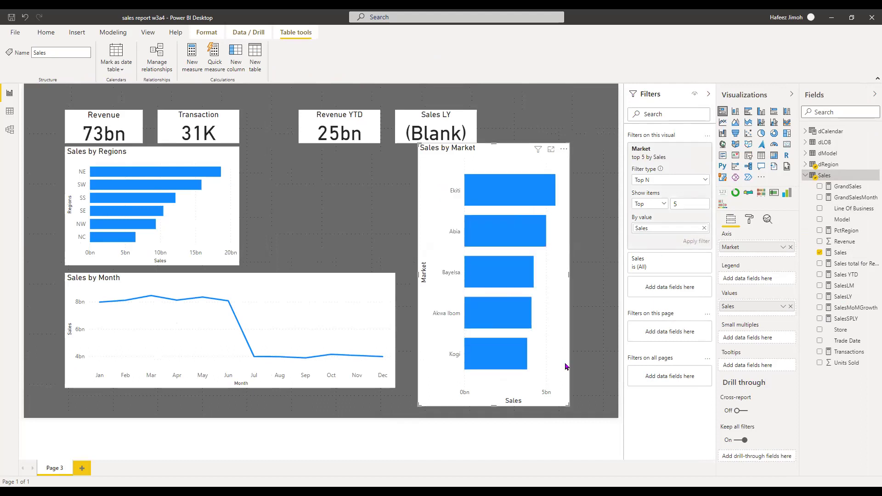
# Shrink the Sales by Market chart to about the height of the Sales by Regions chart and place it beside that chart
pyautogui.moveTo(570, 236); pyautogui.dragTo(579, 272)
pyautogui.moveTo(488, 264); pyautogui.dragTo(408, 251)
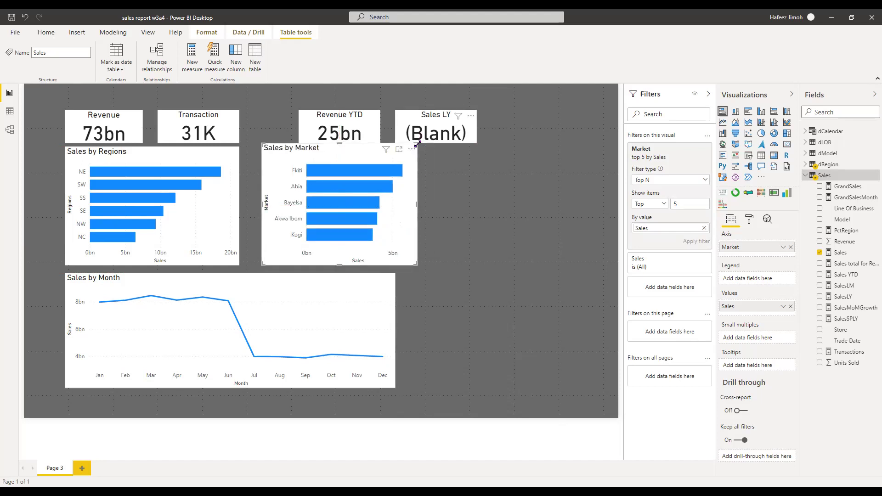
pyautogui.moveTo(414, 155); pyautogui.dragTo(414, 154)
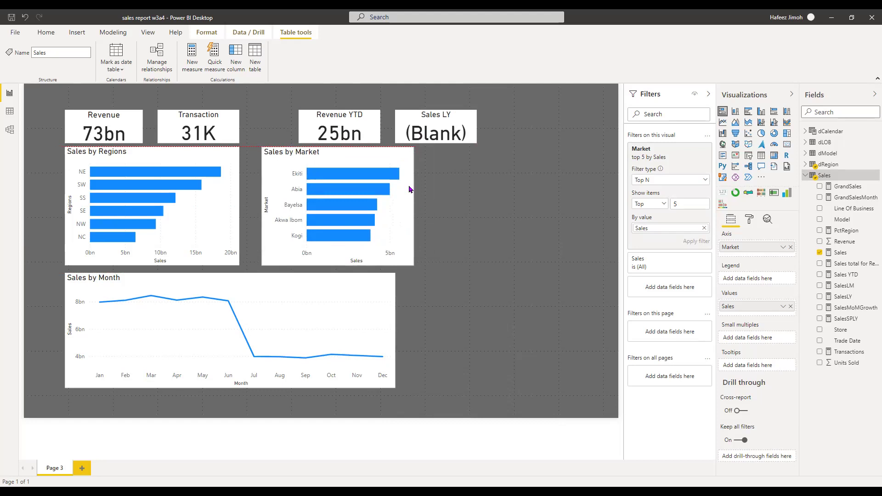
pyautogui.moveTo(406, 190); pyautogui.dragTo(397, 189)
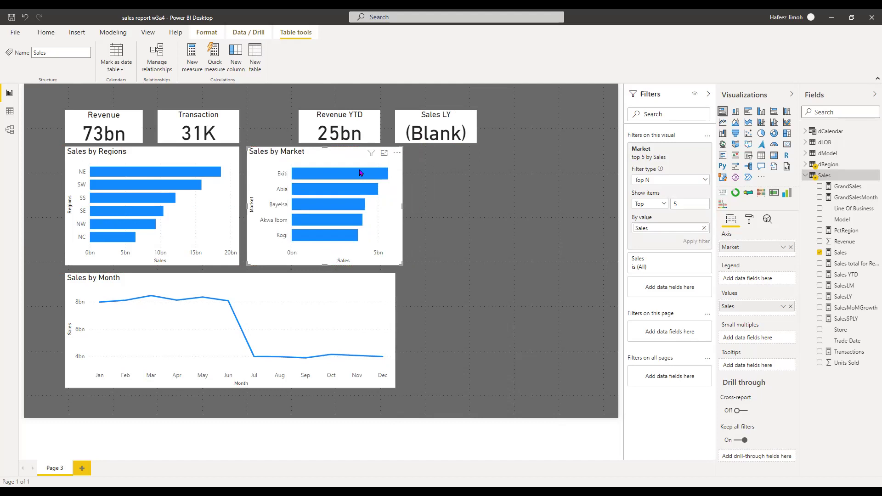
# Change the title text of the Sales by Market chart to "Top 5 Market"
pyautogui.click(749, 221)
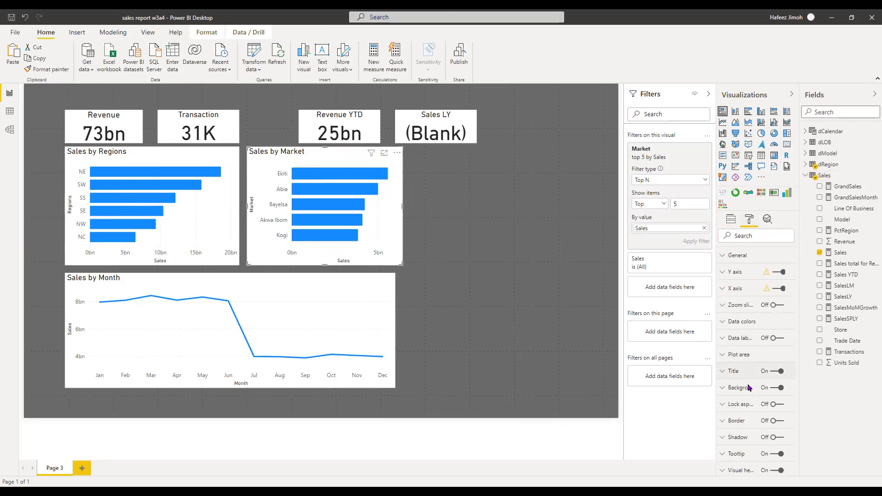
pyautogui.click(734, 371)
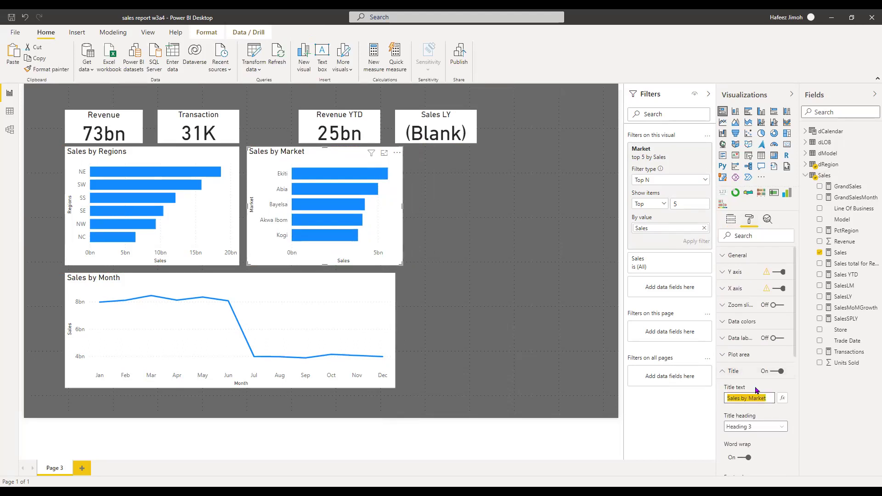
pyautogui.write('Top 5 Market')
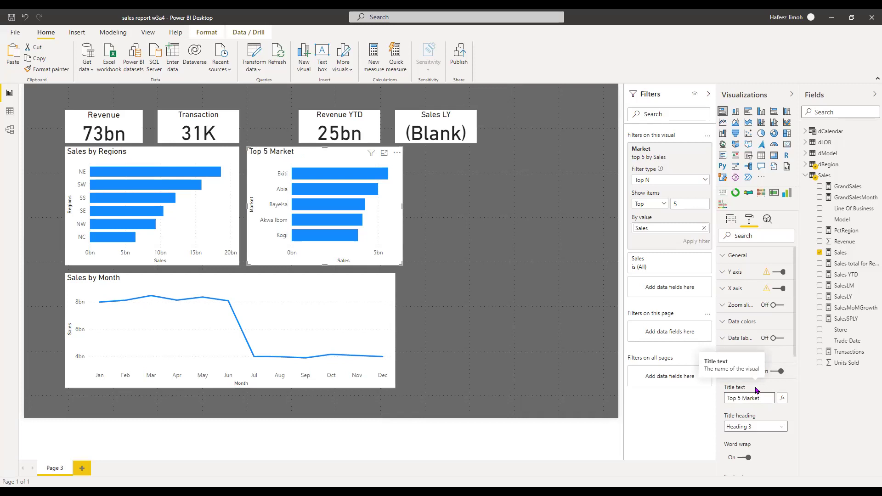
# Set the Top 5 Market chart's title heading to Heading 2 and center the title
pyautogui.scroll(-1, 763, 409)
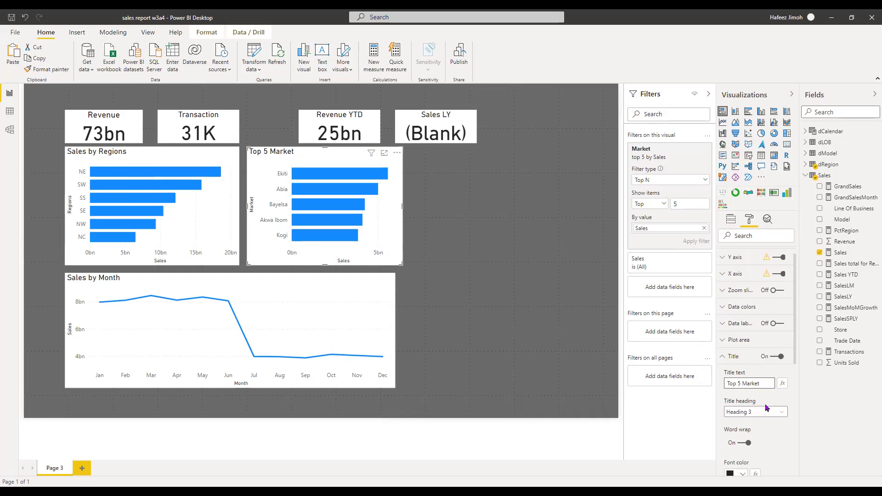
pyautogui.scroll(-2, 766, 408)
pyautogui.click(780, 384)
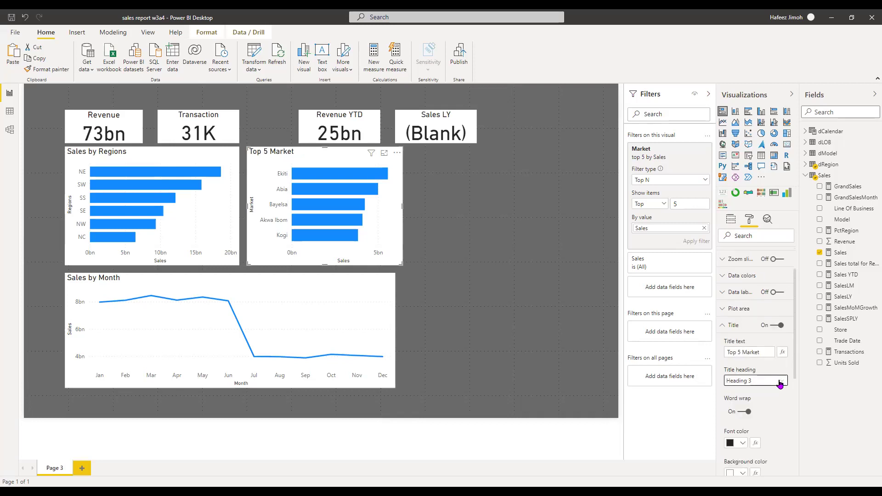
pyautogui.click(779, 384)
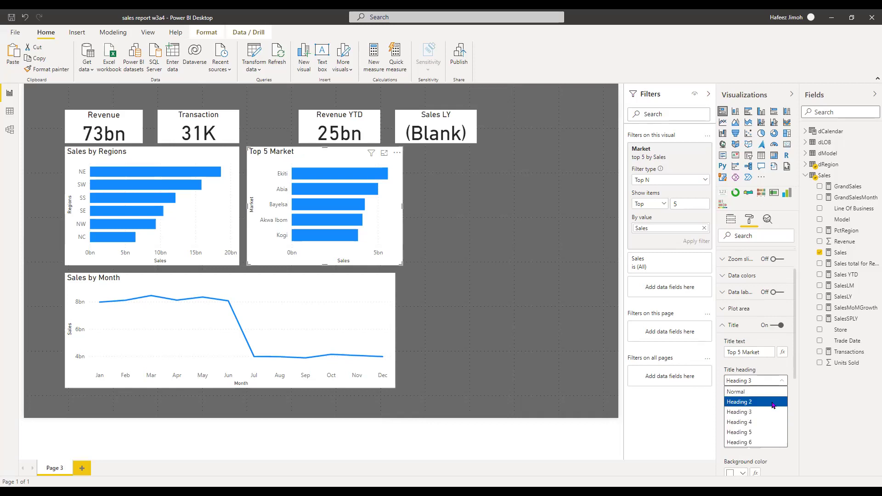
pyautogui.click(772, 404)
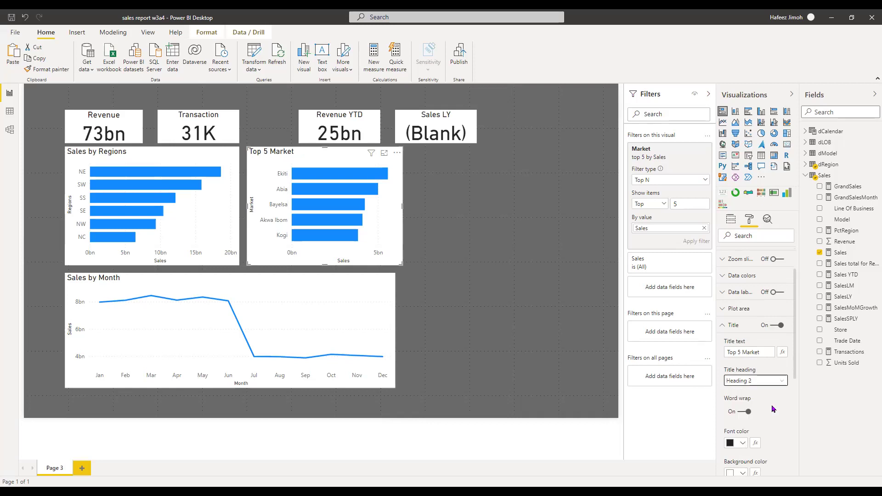
pyautogui.scroll(-2, 744, 414)
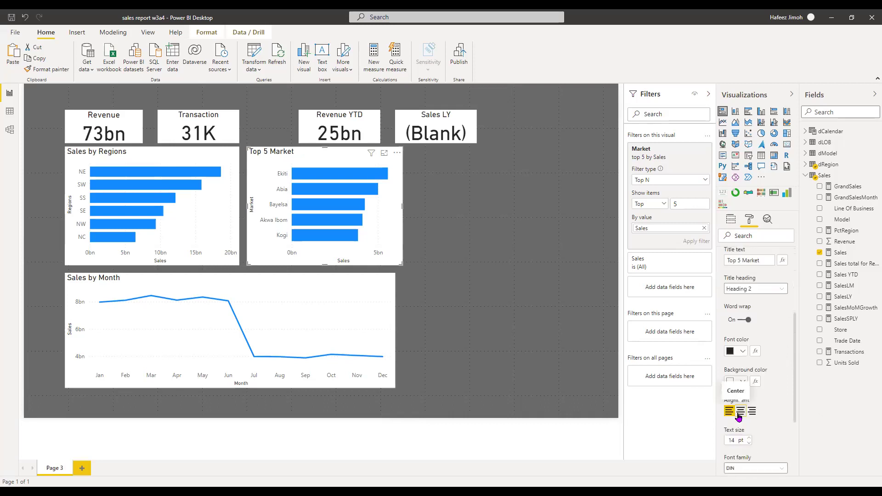
pyautogui.click(739, 411)
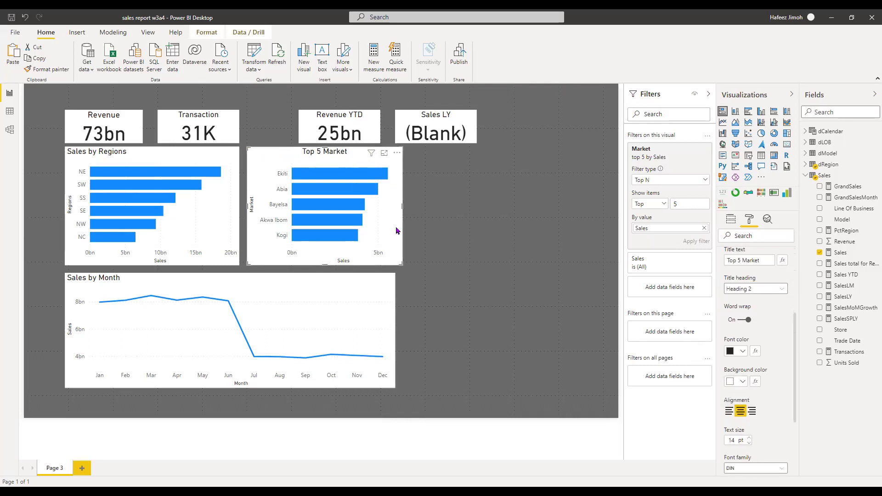
# Nudge the Top 5 Market chart slightly away from Sales by Regions, duplicate it, and place the copy alongside in the same row
pyautogui.click(707, 93)
pyautogui.moveTo(384, 253)
pyautogui.mouseDown()
pyautogui.moveTo(447, 252)
pyautogui.moveTo(403, 242)
pyautogui.moveTo(388, 252)
pyautogui.mouseUp()
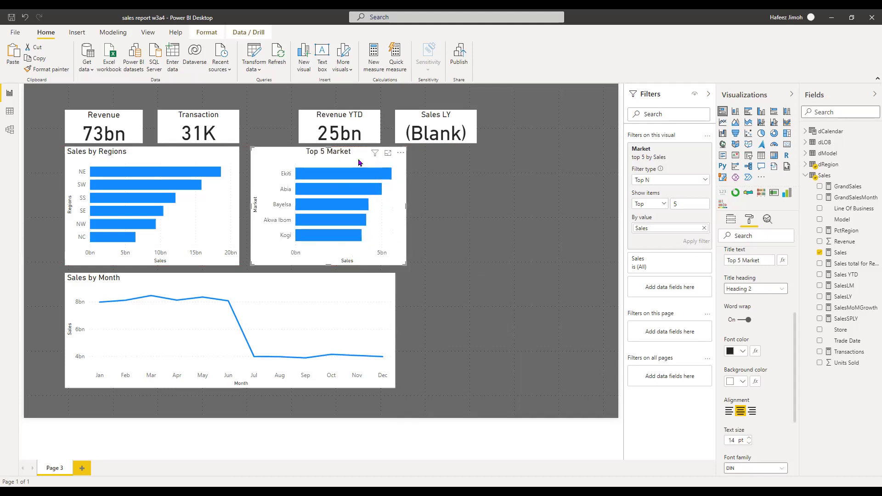
pyautogui.hotkey('ctrl', 'v')
pyautogui.moveTo(408, 164); pyautogui.dragTo(520, 159)
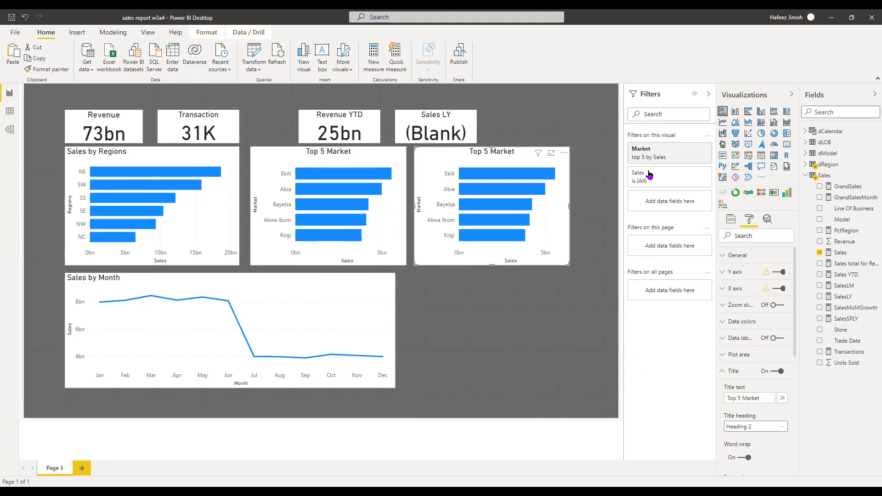
# Change the copied chart's Market filter to show the bottom 5 items by Sales and apply it
pyautogui.click(695, 149)
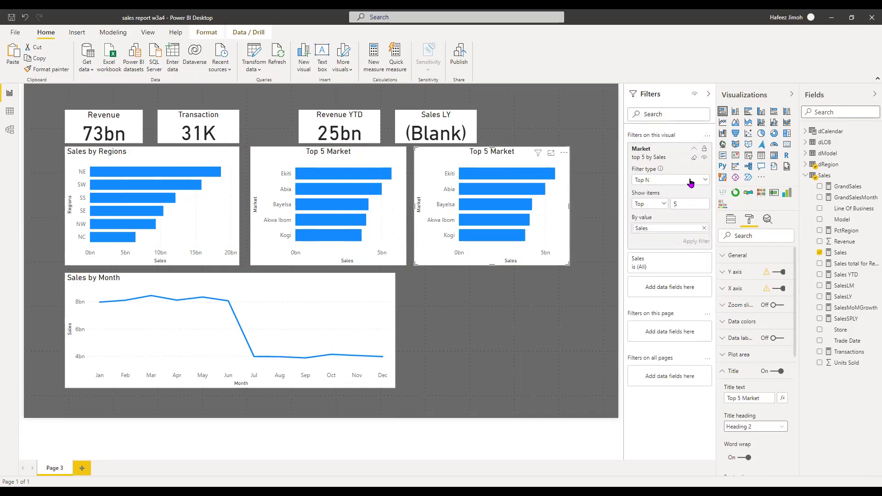
pyautogui.click(660, 205)
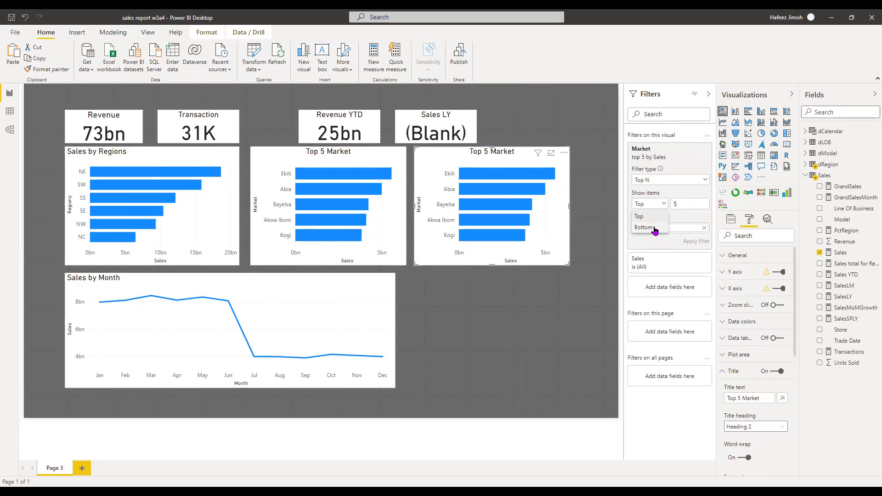
pyautogui.click(653, 228)
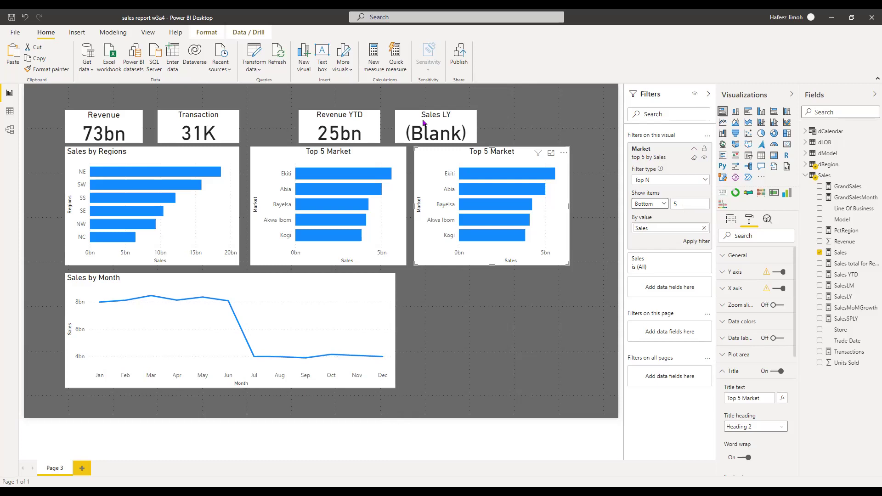
pyautogui.click(697, 244)
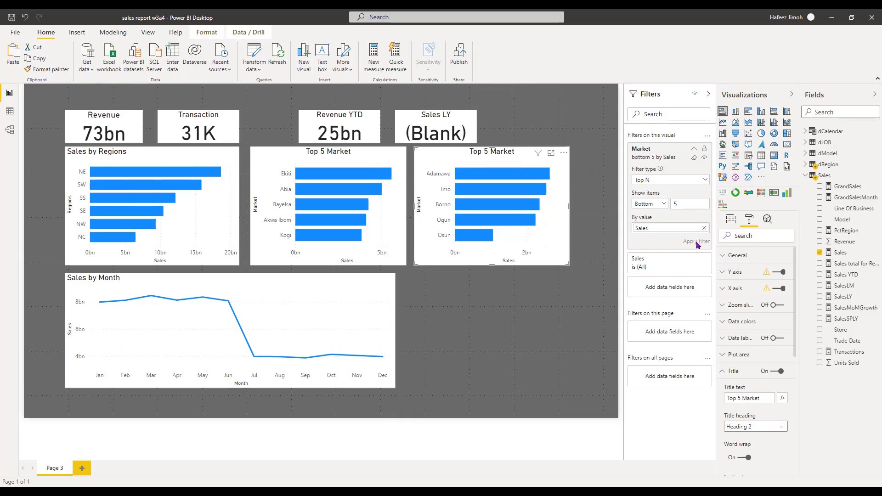
# Retitle the copied chart "Bottom 5 Market" and collapse the filter settings
pyautogui.click(740, 398)
pyautogui.press('BackSpace')
pyautogui.press('BackSpace')
pyautogui.press('BackSpace')
pyautogui.press('BackSpace')
pyautogui.write('Bottom')
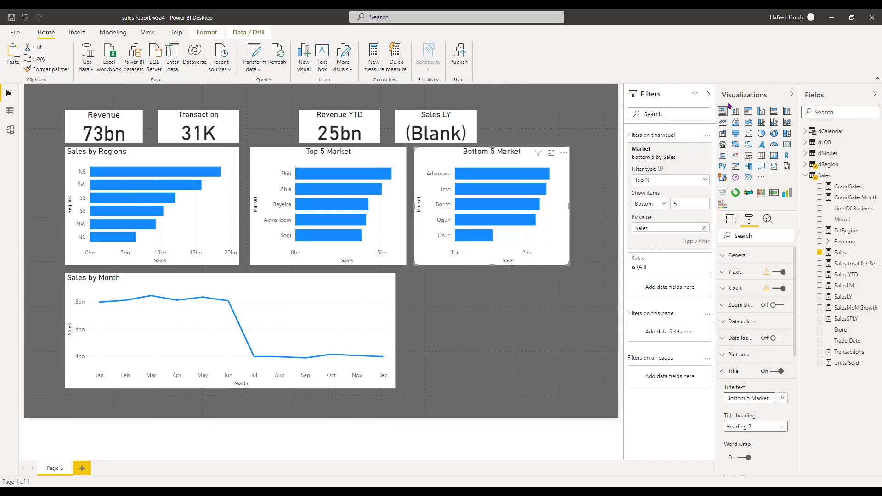
pyautogui.click(710, 98)
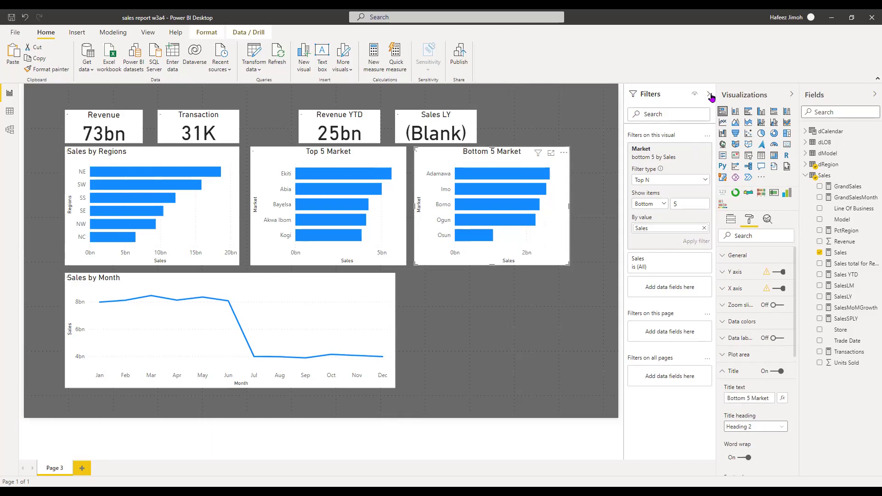
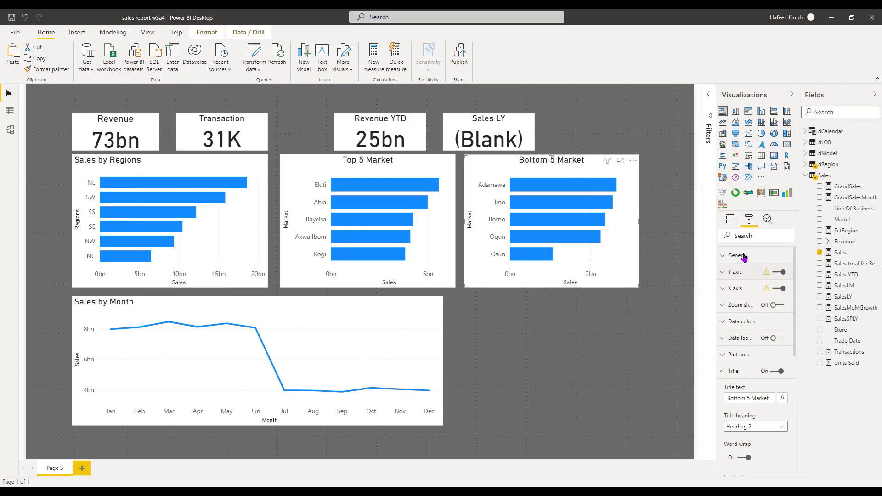
# Set the default data color of the Bottom 5 Market chart's bars to a dark orange theme shade
pyautogui.click(755, 327)
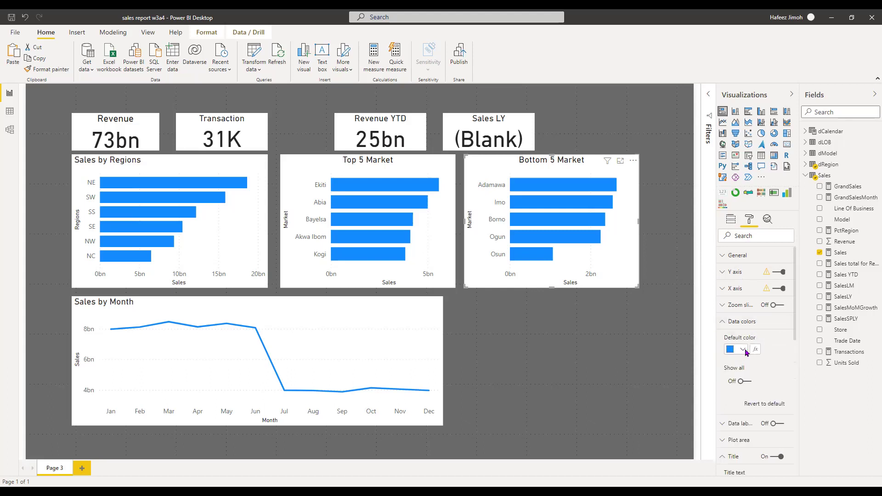
pyautogui.click(742, 350)
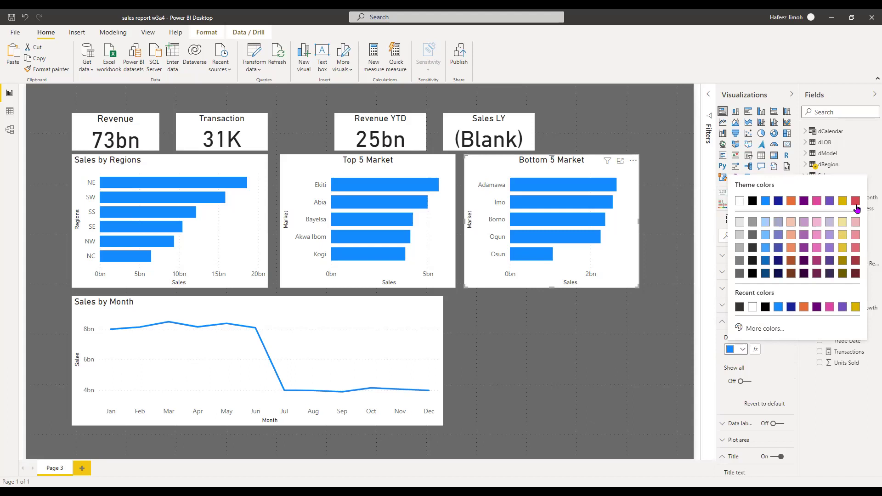
pyautogui.click(790, 260)
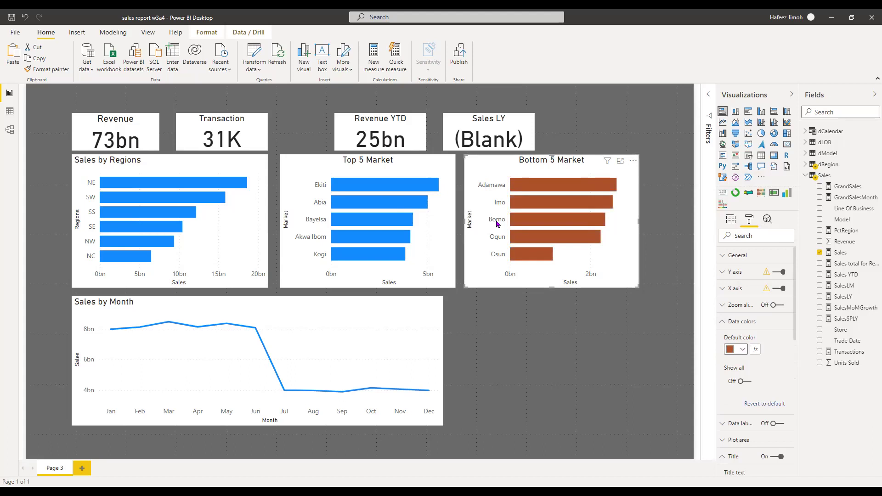
# Narrow the Sales by Regions and Top 5 Market charts, and move the market charts over so all three sit closely in one row
pyautogui.click(265, 288)
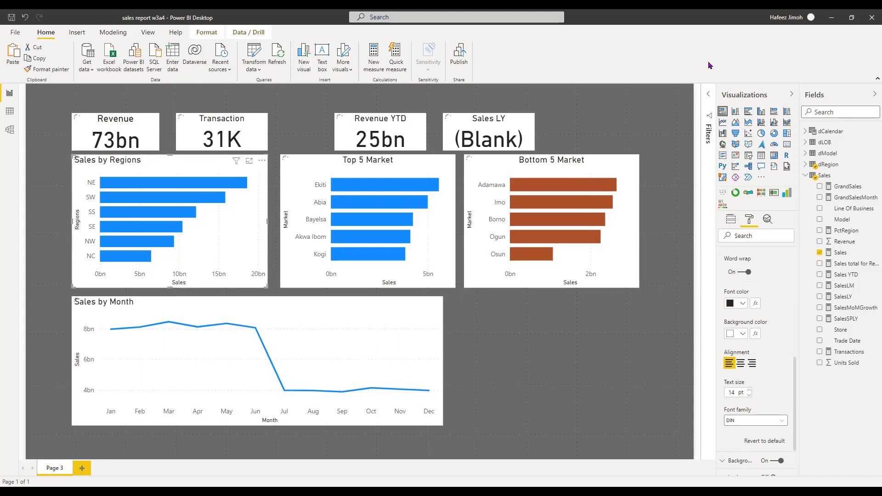
pyautogui.click(793, 95)
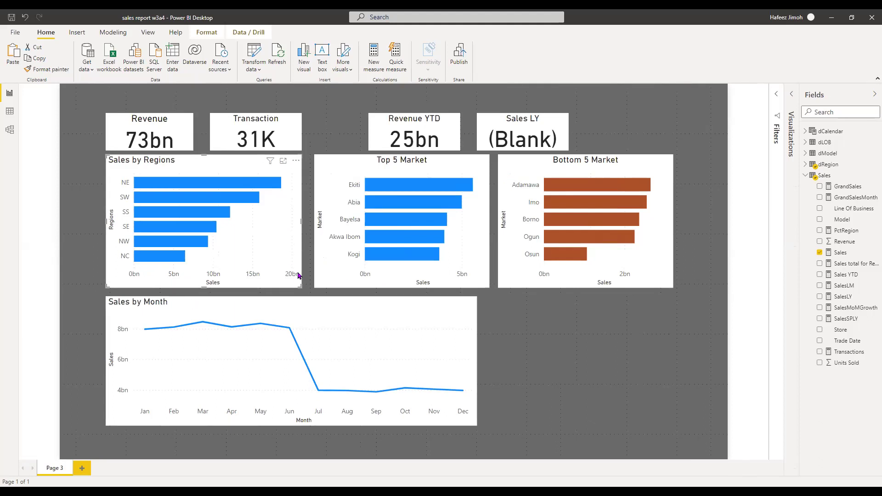
pyautogui.moveTo(299, 285)
pyautogui.mouseDown()
pyautogui.moveTo(268, 287)
pyautogui.moveTo(299, 285)
pyautogui.mouseUp()
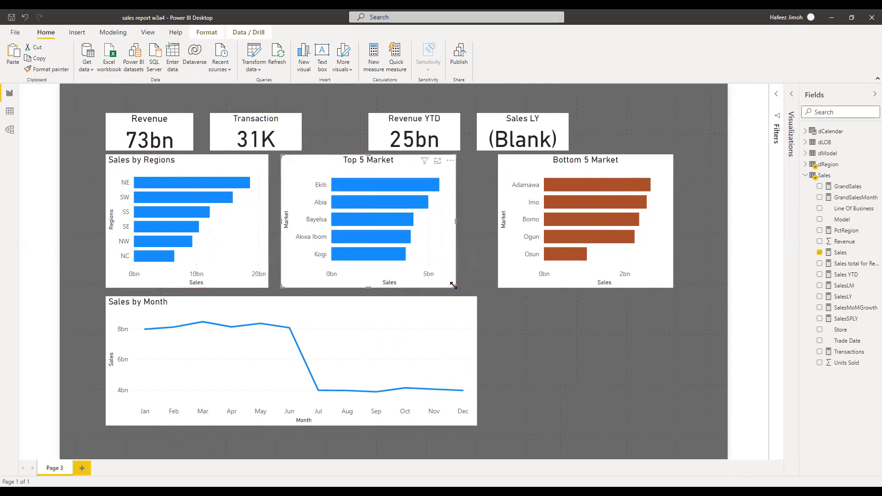
pyautogui.moveTo(425, 288); pyautogui.dragTo(448, 285)
pyautogui.moveTo(614, 285); pyautogui.dragTo(616, 287)
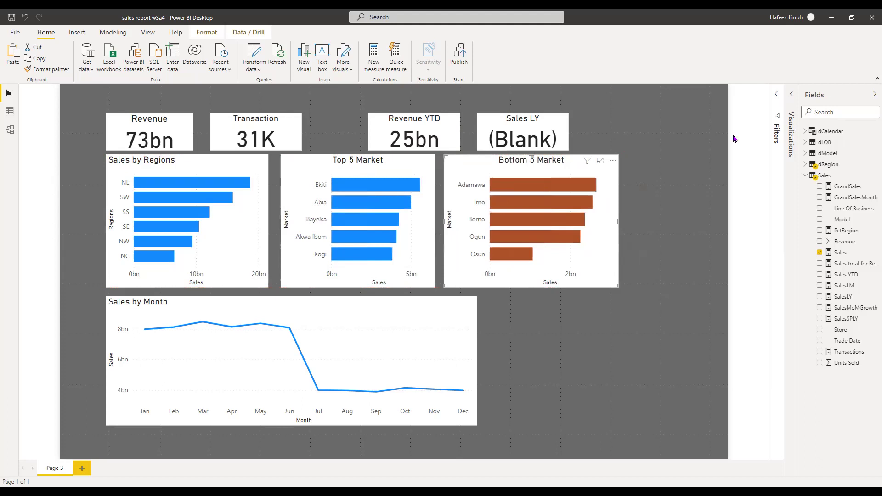
# Set the Sales by Regions chart's width to 300 in its general format settings
pyautogui.click(793, 94)
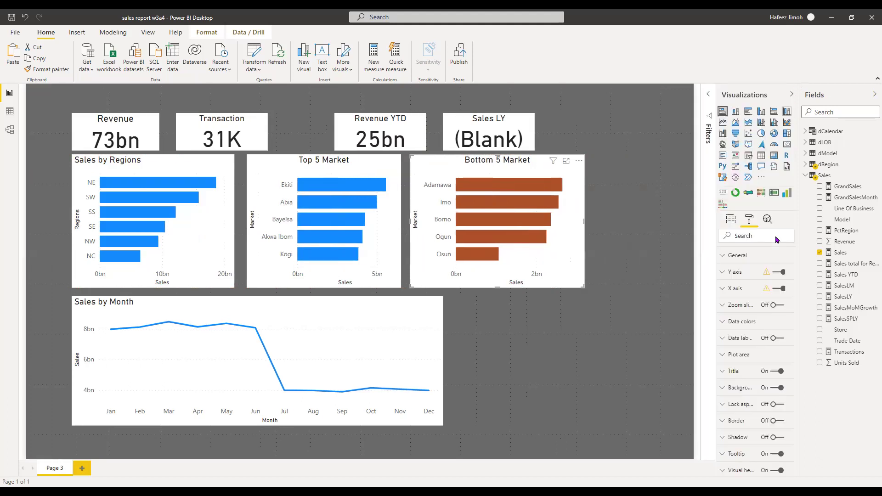
pyautogui.click(185, 168)
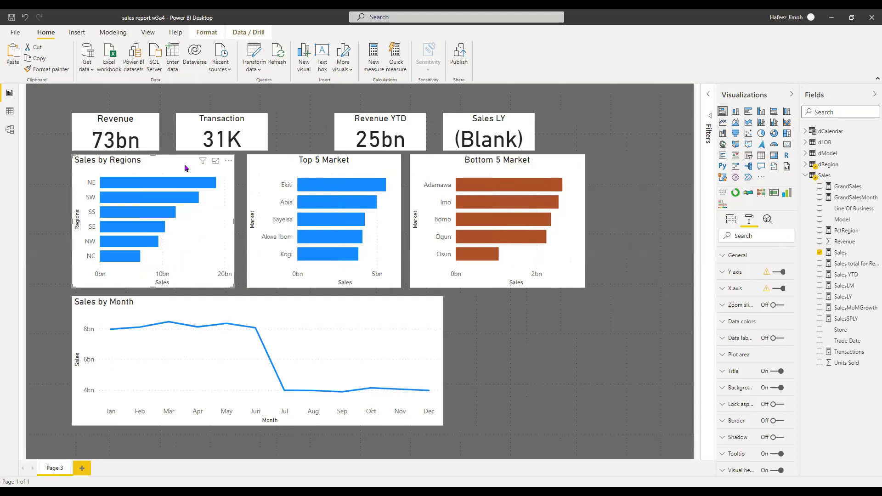
pyautogui.click(736, 256)
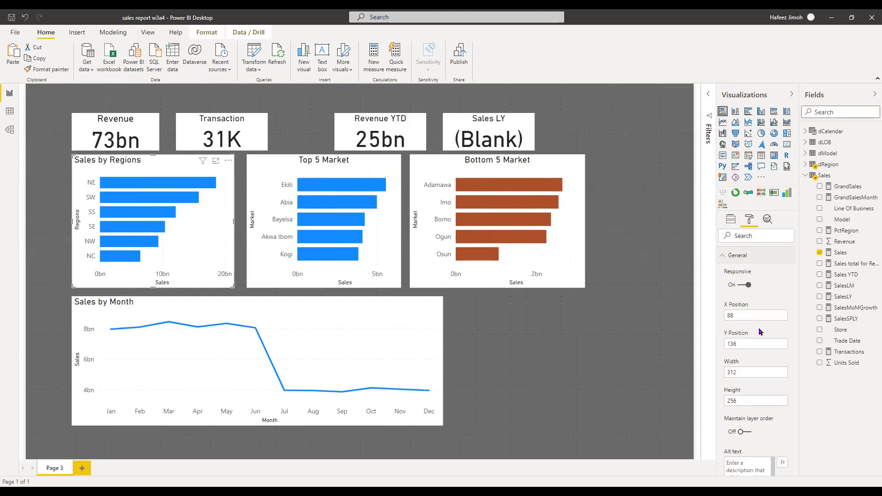
pyautogui.click(757, 377)
pyautogui.click(751, 403)
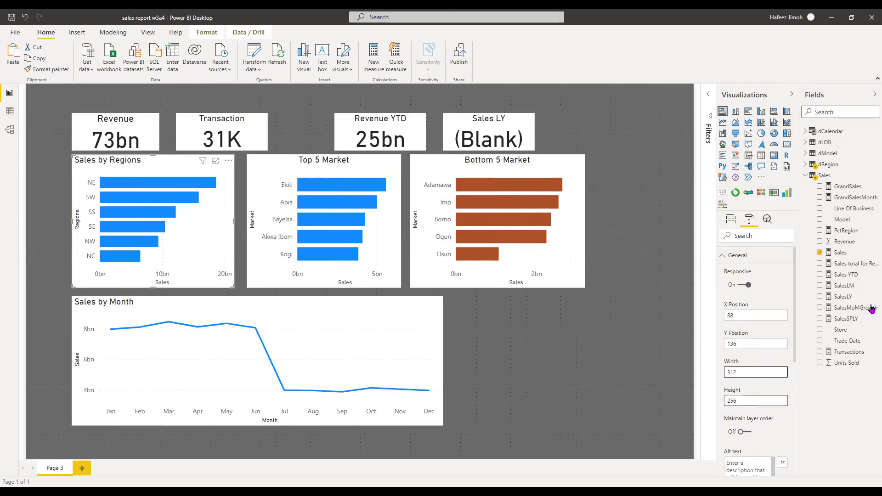
pyautogui.press('BackSpace')
pyautogui.press('BackSpace')
pyautogui.press('BackSpace')
pyautogui.write('3')
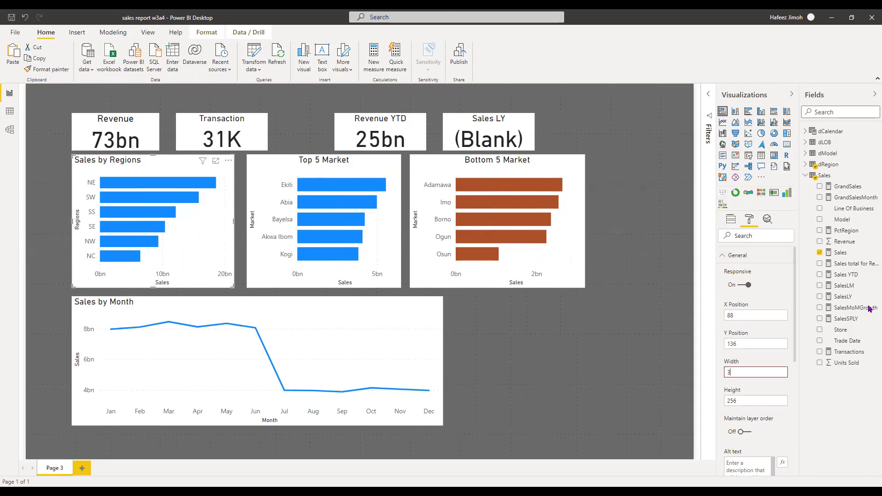
pyautogui.write('00')
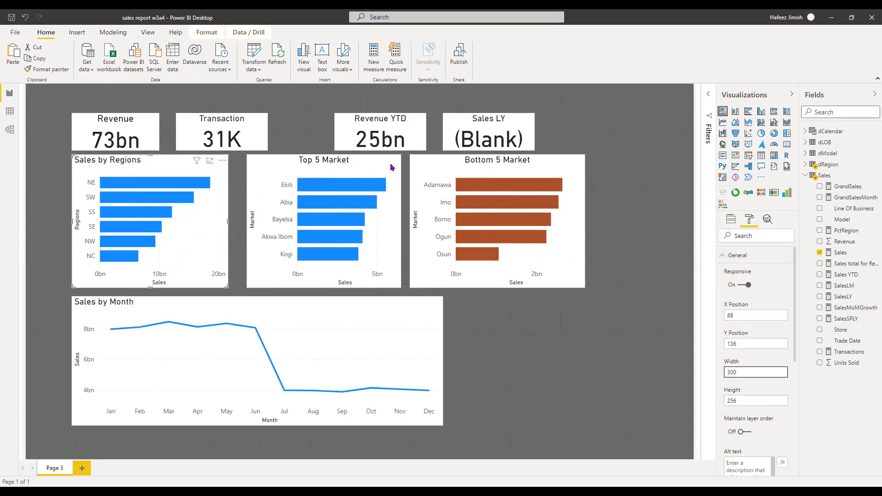
# Set the Top 5 Market chart's width to 300 and move it closer to the Sales by Regions chart
pyautogui.click(368, 171)
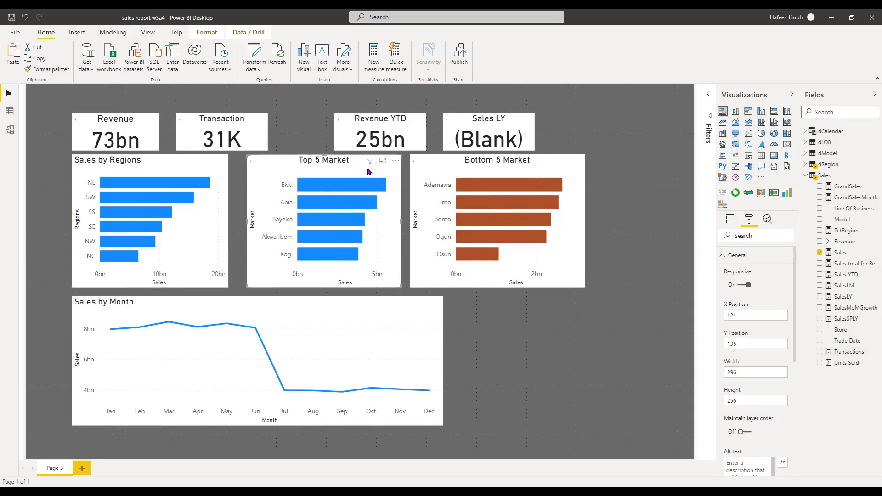
pyautogui.click(755, 374)
pyautogui.press('BackSpace')
pyautogui.press('BackSpace')
pyautogui.press('BackSpace')
pyautogui.write('300')
pyautogui.press('Return')
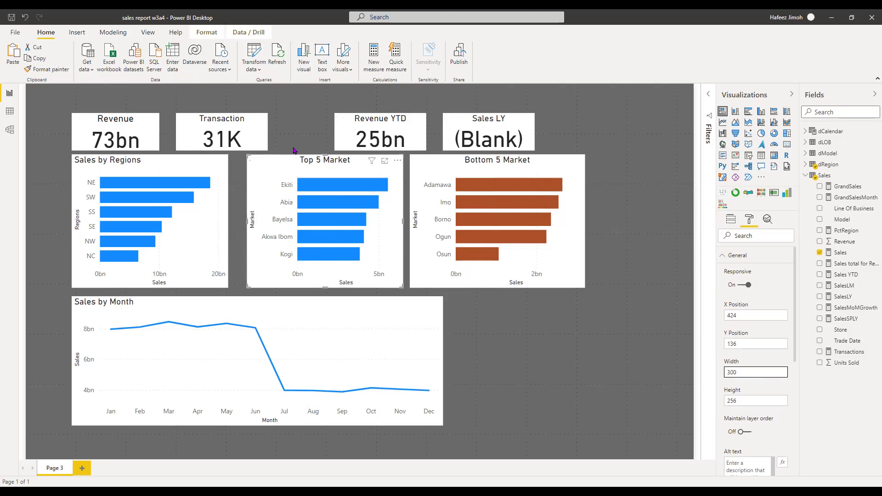
pyautogui.moveTo(292, 162); pyautogui.dragTo(283, 164)
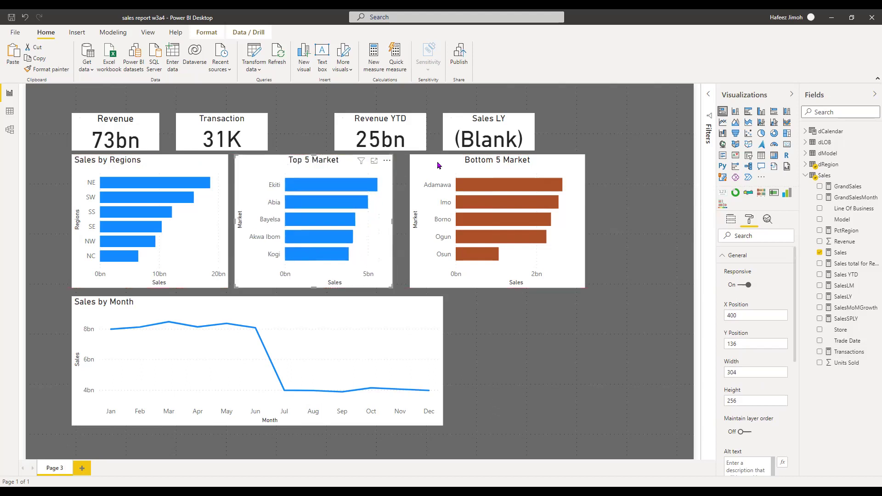
# Move the Bottom 5 Market chart closer to Top 5 Market and set its width to 300
pyautogui.moveTo(430, 164); pyautogui.dragTo(427, 169)
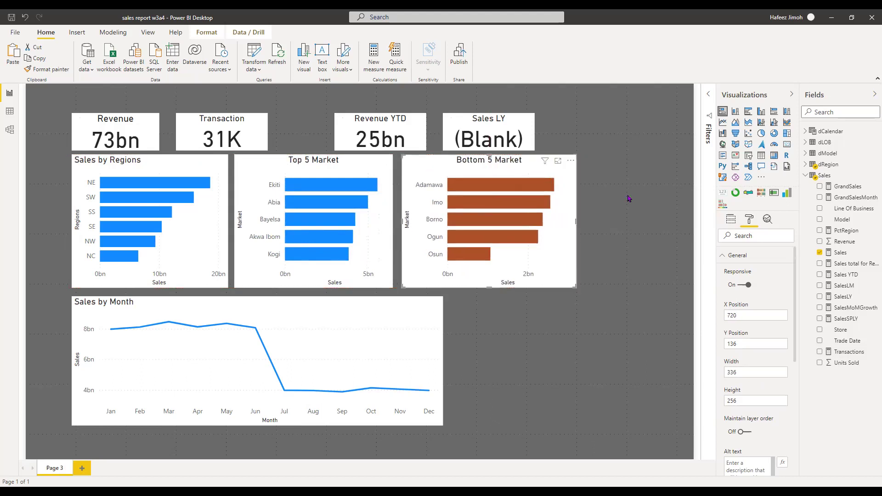
pyautogui.click(753, 370)
pyautogui.press('BackSpace')
pyautogui.press('BackSpace')
pyautogui.press('BackSpace')
pyautogui.write('300')
pyautogui.press('Return')
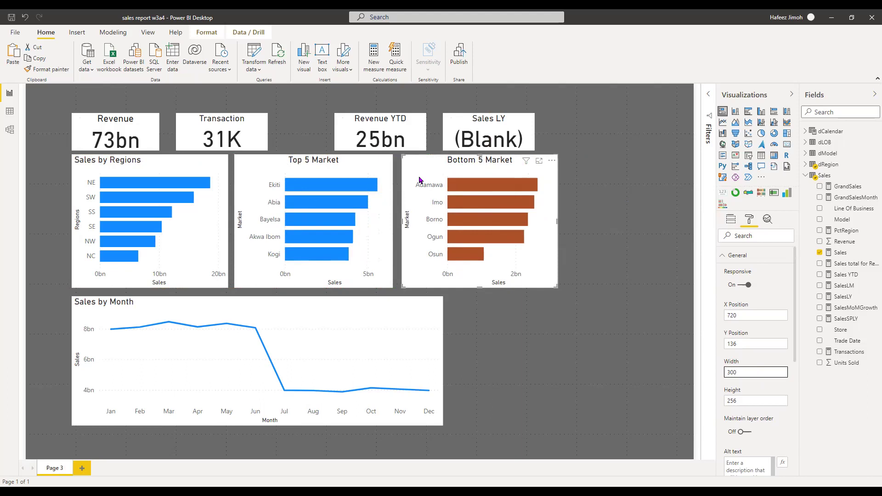
pyautogui.press('Escape')
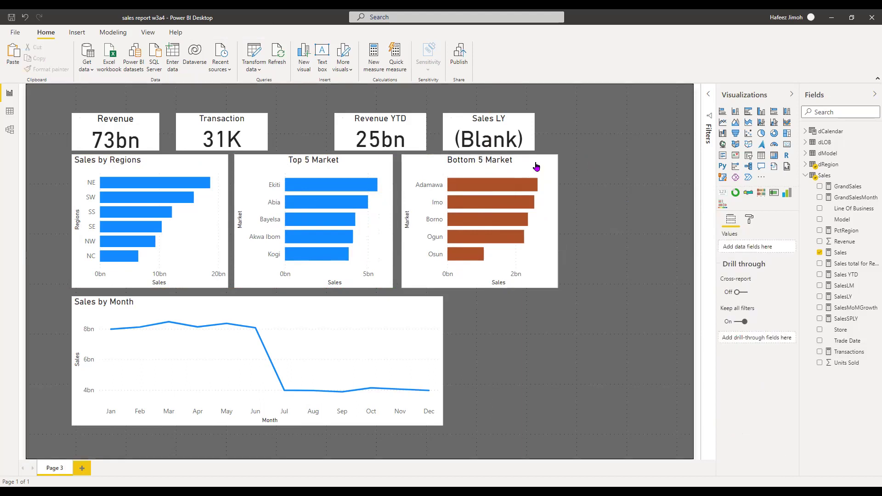
# Add a stacked bar chart beside Bottom 5 Market and stretch it down to the lower edge of the Sales by Month chart
pyautogui.moveTo(537, 165)
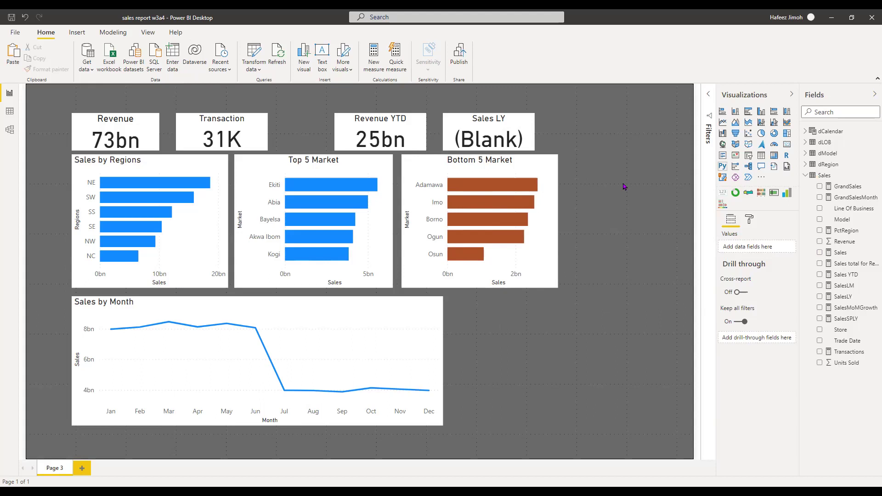
pyautogui.click(722, 112)
pyautogui.moveTo(557, 315); pyautogui.dragTo(676, 172)
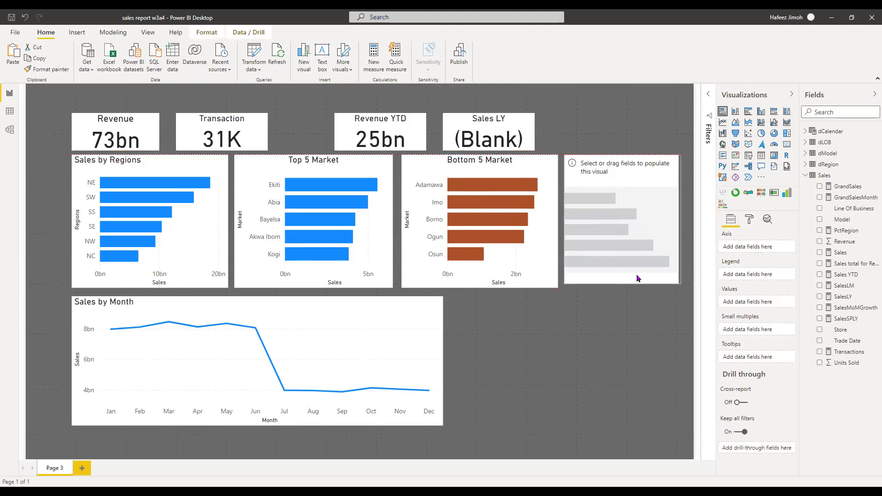
pyautogui.moveTo(621, 388); pyautogui.dragTo(624, 433)
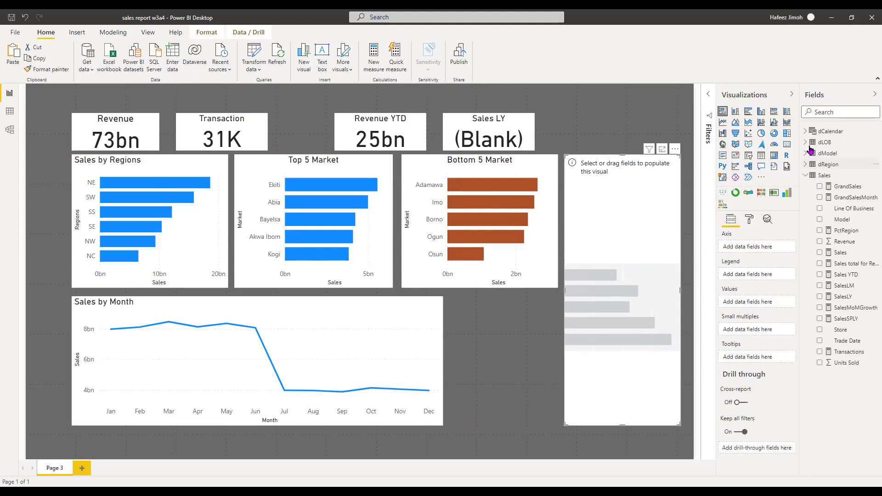
# Plot Sales by LOB from the dLOB table in the new bar chart
pyautogui.click(822, 142)
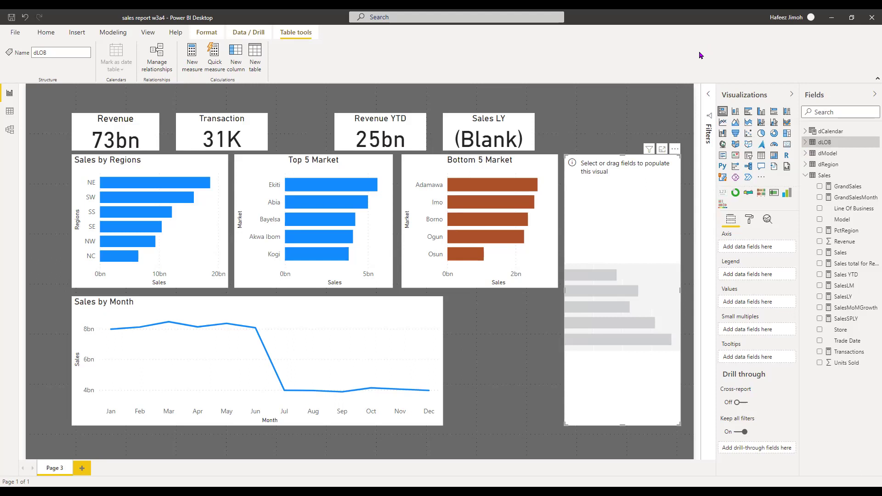
pyautogui.click(804, 142)
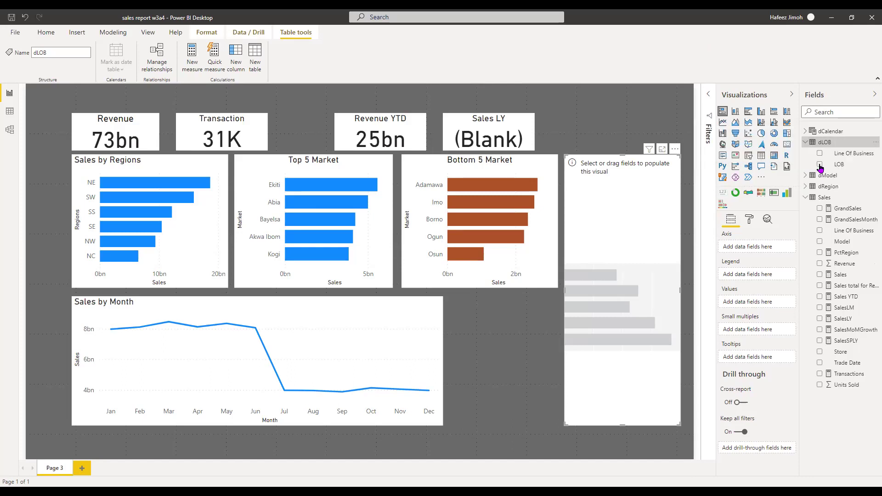
pyautogui.click(820, 165)
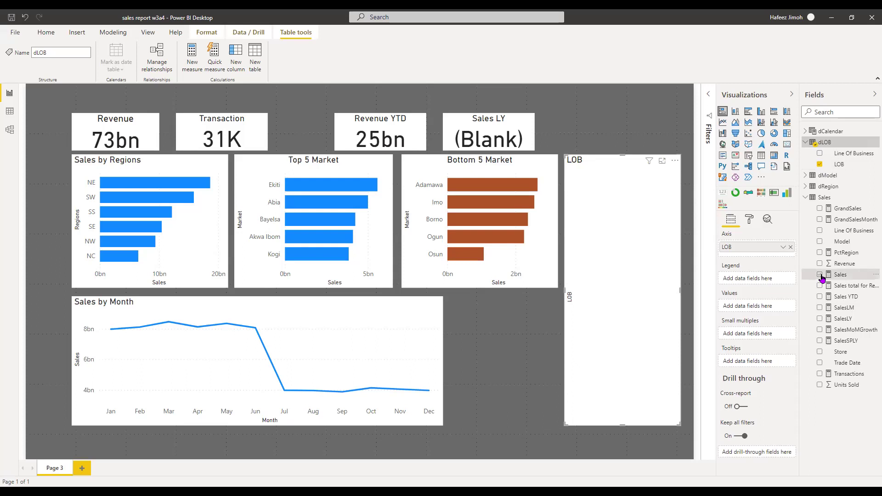
pyautogui.click(820, 276)
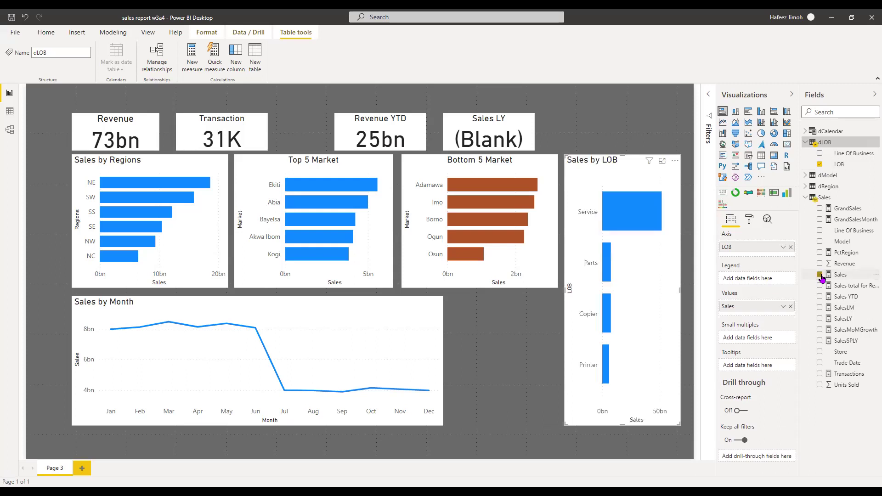
# Replace LOB with Model from the dModel table as the new bar chart's axis
pyautogui.click(819, 164)
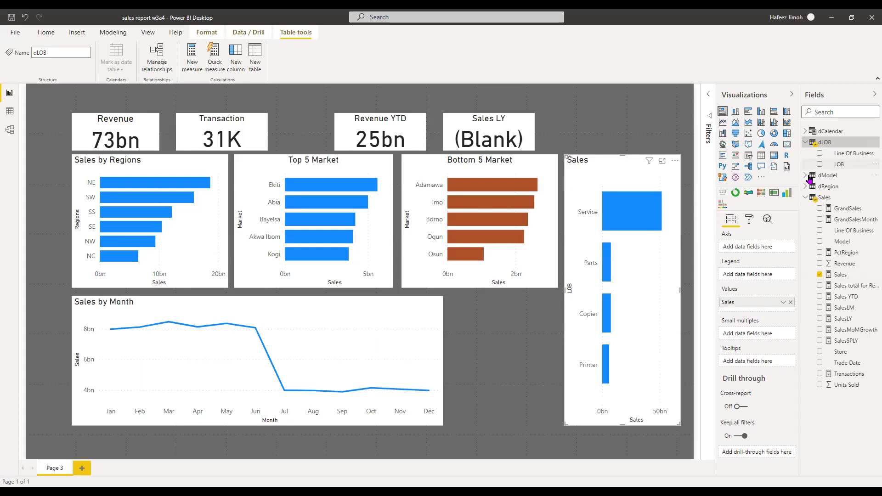
pyautogui.click(810, 176)
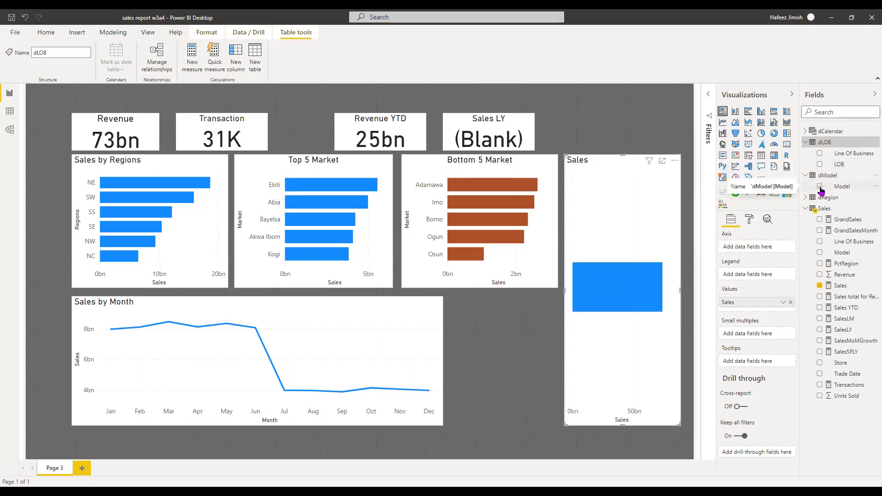
pyautogui.click(820, 187)
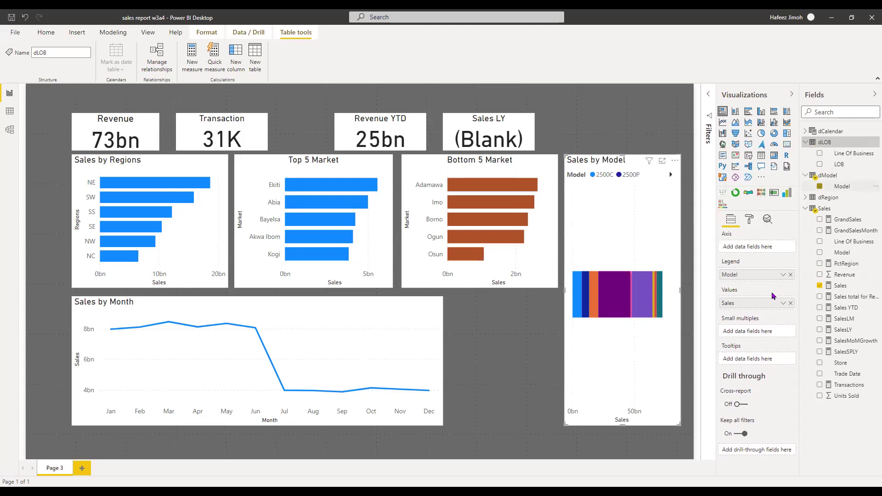
pyautogui.moveTo(772, 277); pyautogui.dragTo(773, 250)
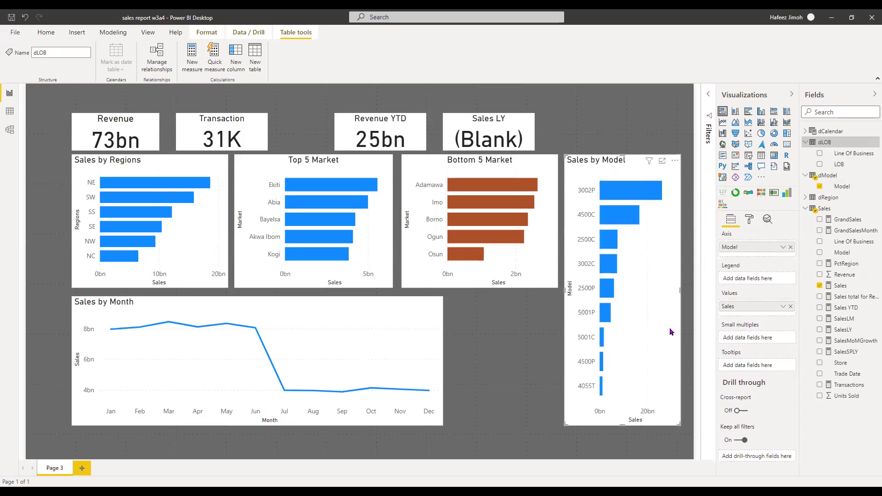
# Narrow the Sales by Month chart so it ends in line with the Top 5 Market chart's outer edge
pyautogui.click(386, 312)
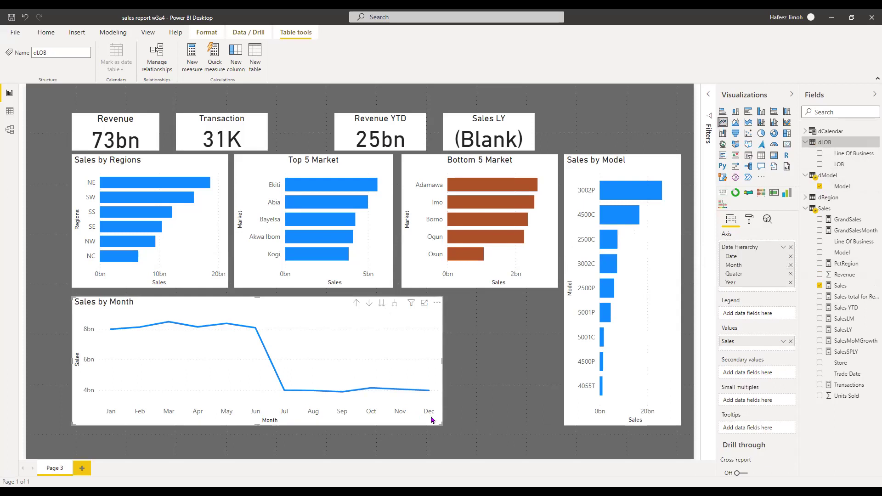
pyautogui.moveTo(440, 425); pyautogui.dragTo(392, 428)
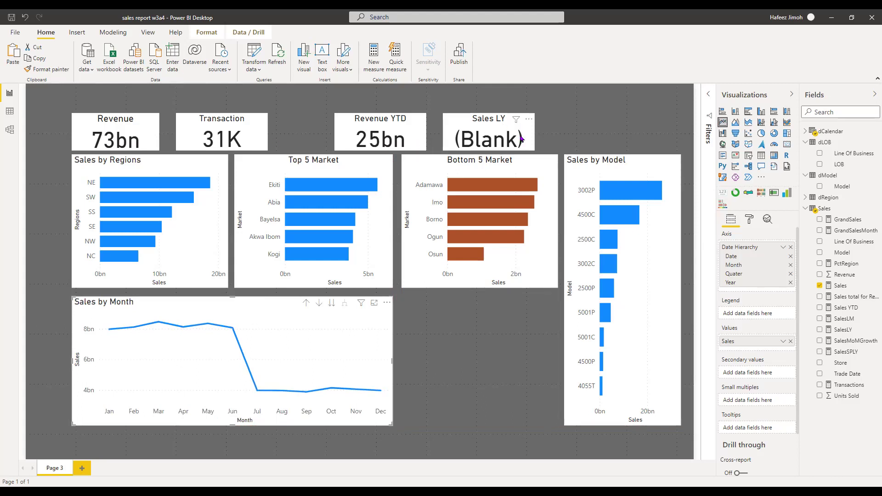
# Spread out the four KPI cards so each one sits centered above one of the four charts in the row below
pyautogui.moveTo(535, 136); pyautogui.dragTo(653, 135)
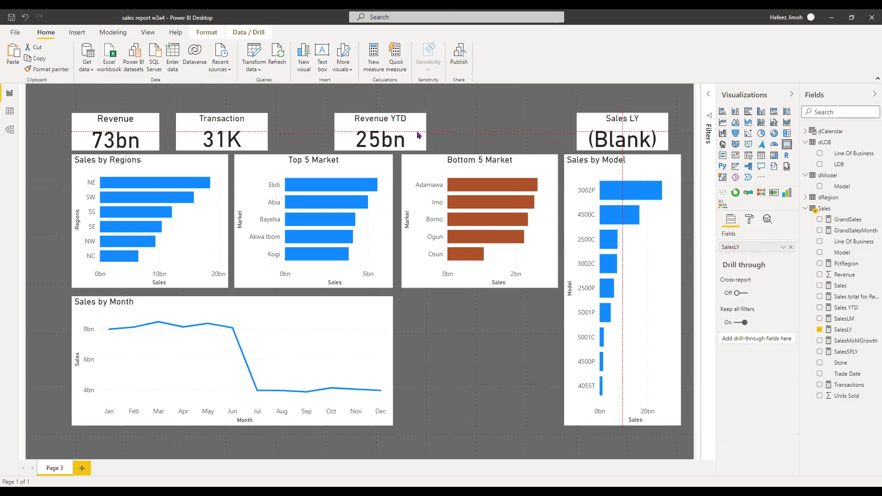
pyautogui.moveTo(412, 138); pyautogui.dragTo(507, 132)
pyautogui.moveTo(251, 130); pyautogui.dragTo(343, 130)
pyautogui.moveTo(248, 115); pyautogui.dragTo(248, 115)
pyautogui.moveTo(154, 130); pyautogui.dragTo(196, 131)
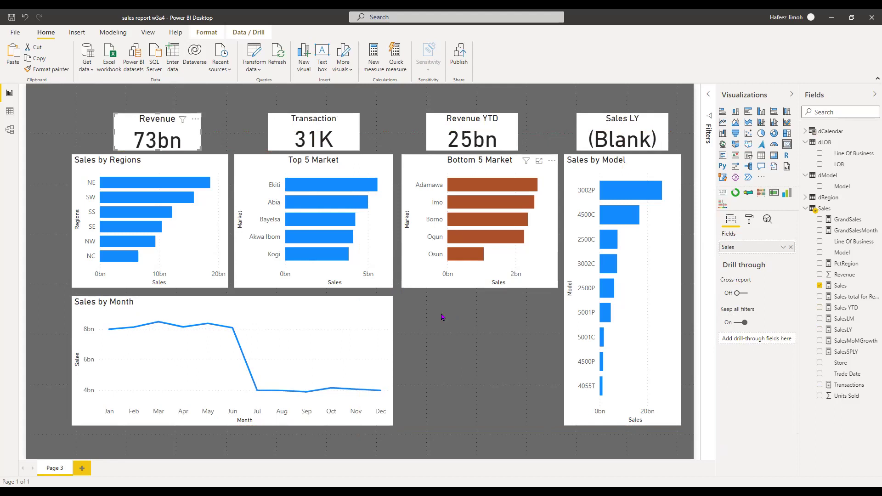
pyautogui.click(480, 312)
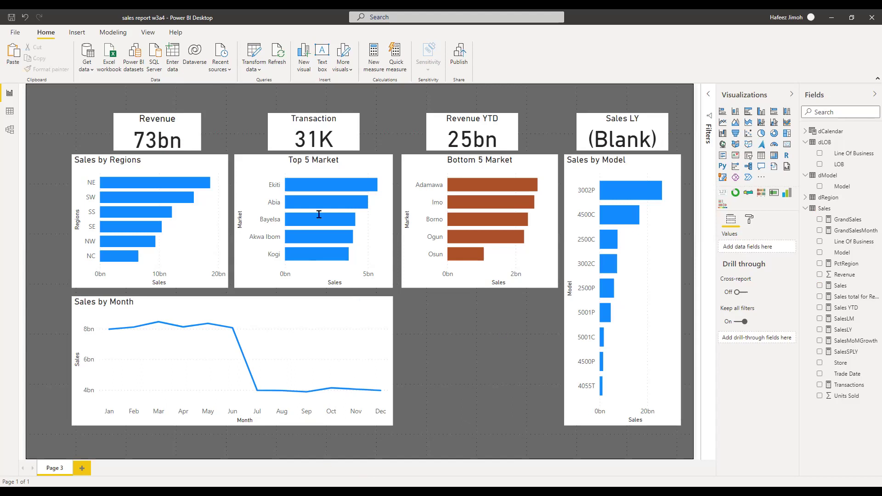
# Examine the chart categories in the Visuals Reference PDF in the browser, and return to the Power BI report
pyautogui.hotkey('alt', 'Tab')
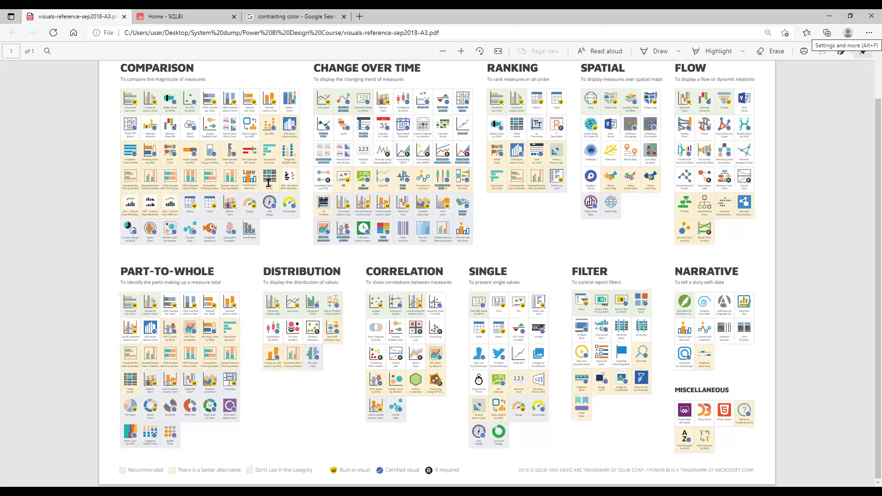
pyautogui.scroll(3, 268, 187)
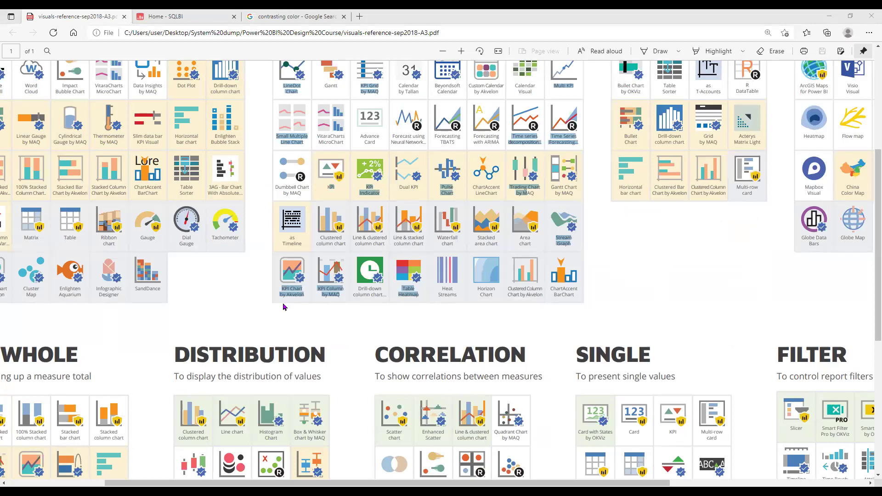
pyautogui.hscroll(-3, 283, 306)
pyautogui.scroll(1, 284, 306)
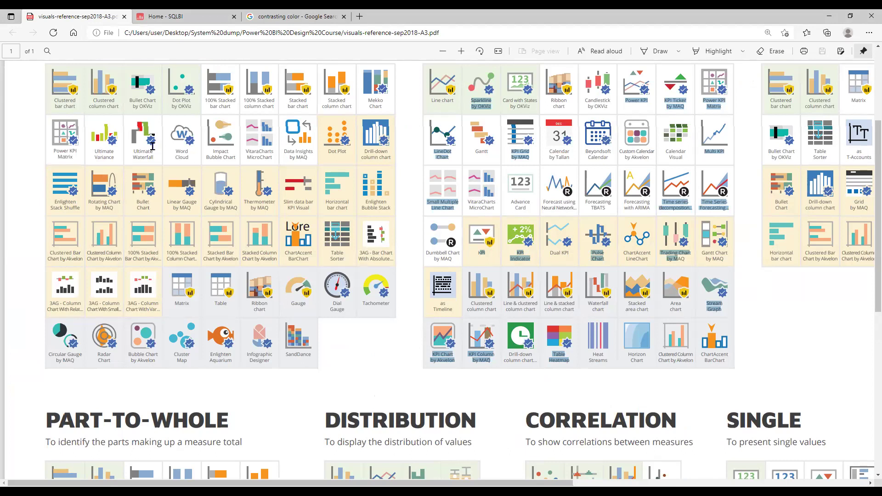
pyautogui.keyDown('ctrl'); pyautogui.scroll(-1, 152, 146); pyautogui.keyUp('ctrl')
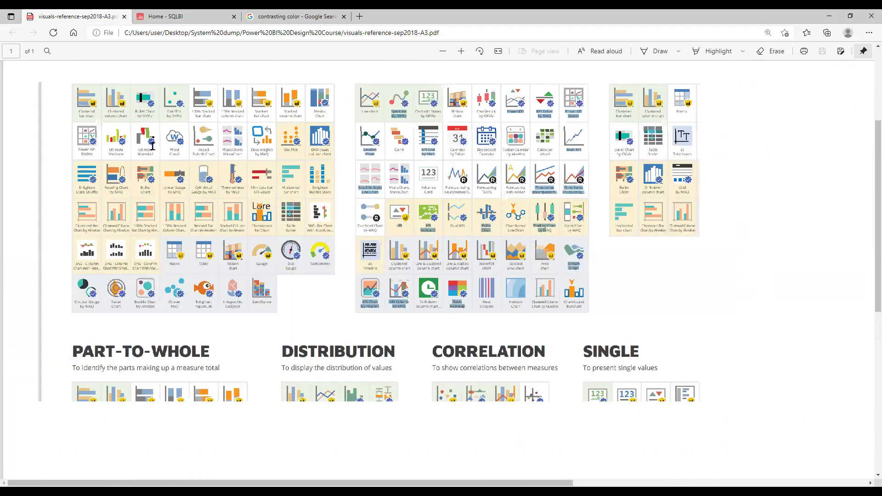
pyautogui.keyDown('ctrl'); pyautogui.scroll(-1, 152, 146); pyautogui.keyUp('ctrl')
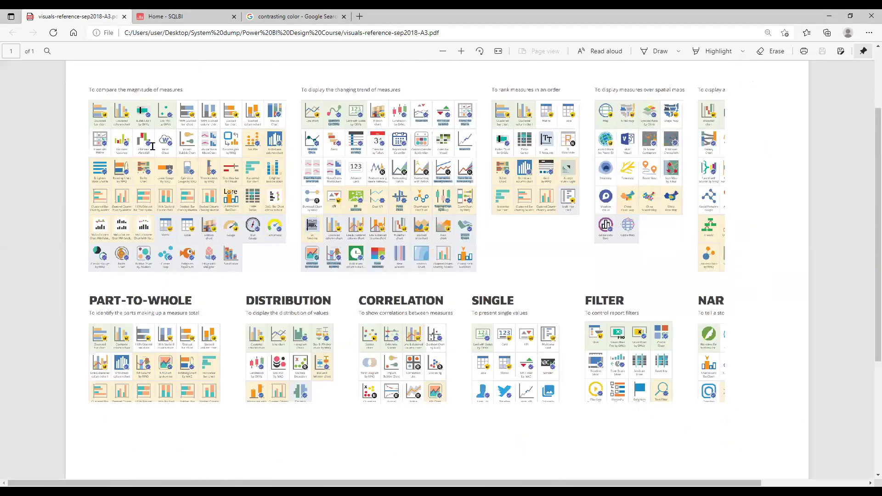
pyautogui.keyDown('ctrl'); pyautogui.scroll(-1, 152, 146); pyautogui.keyUp('ctrl')
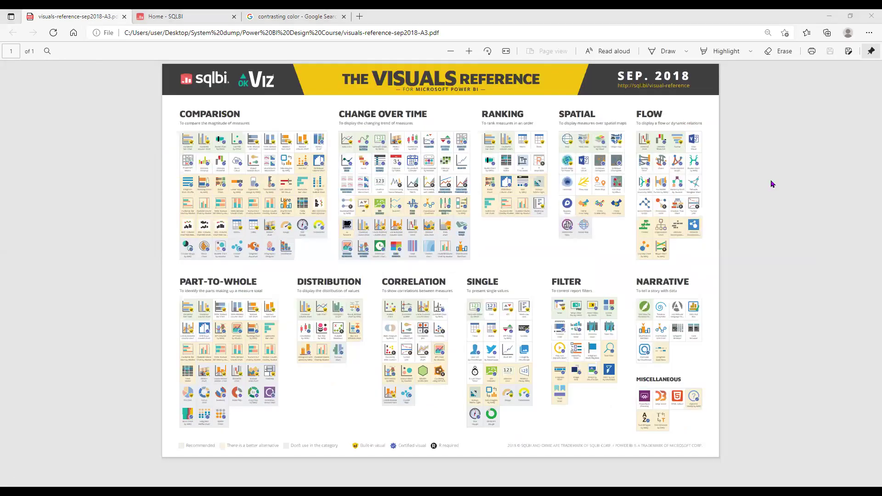
pyautogui.hotkey('alt', 'Tab')
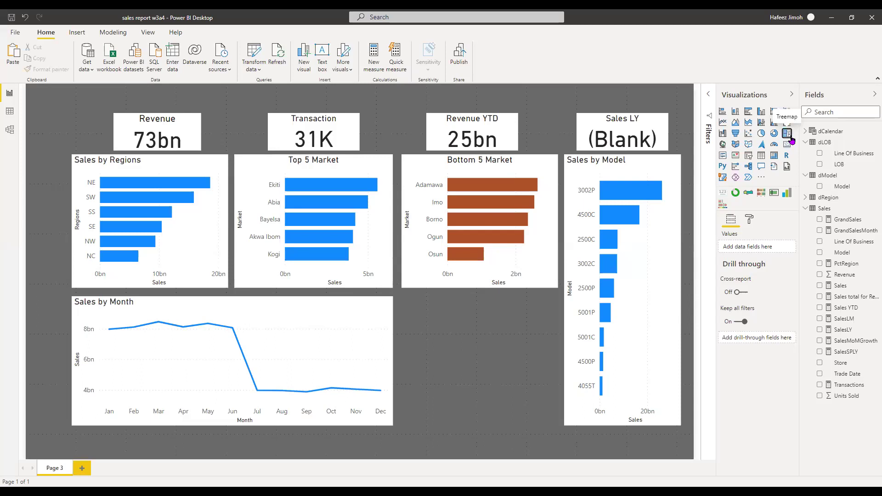
# Add a treemap in the empty space below the Bottom 5 Market chart, grouped by LOB from dLOB with Sales as values
pyautogui.click(791, 140)
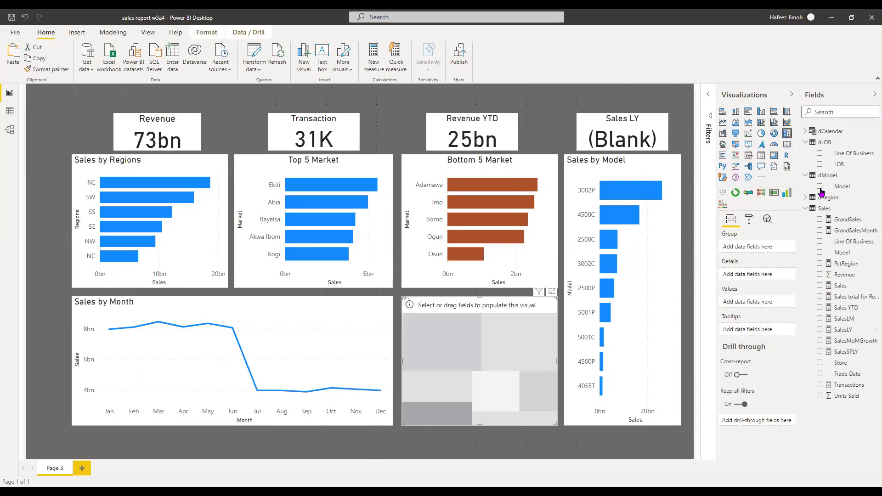
pyautogui.click(820, 165)
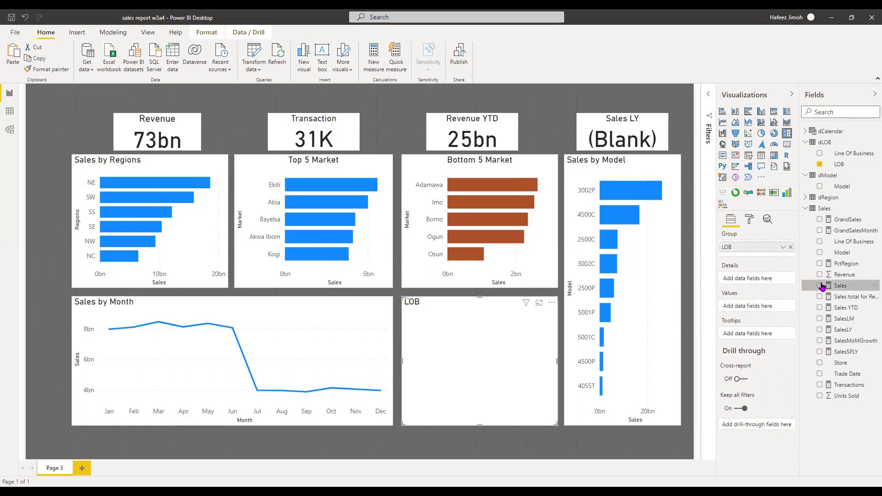
pyautogui.click(822, 285)
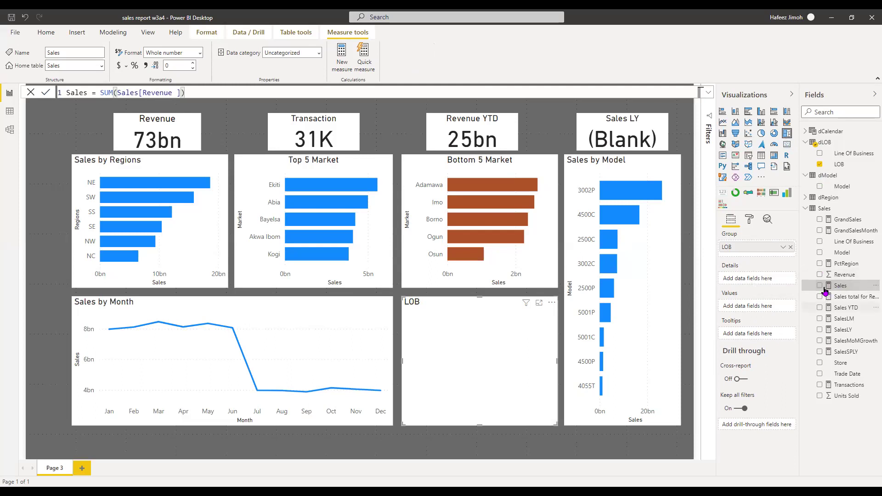
pyautogui.click(822, 288)
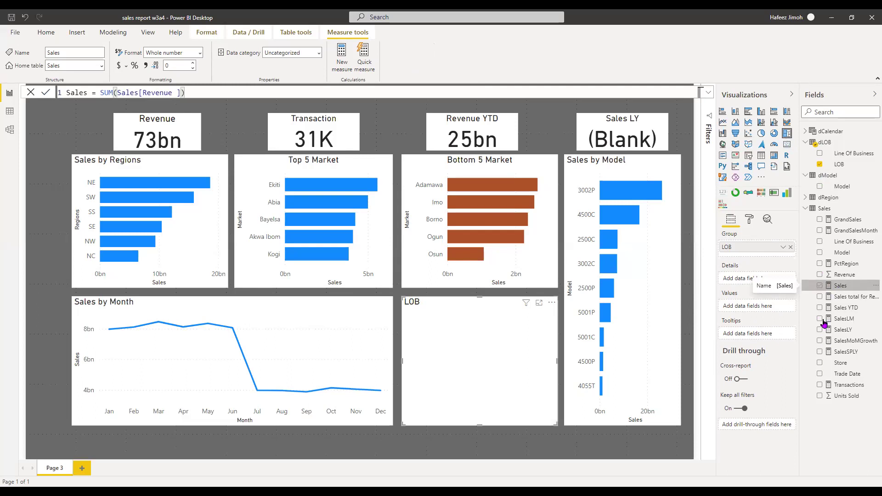
pyautogui.click(820, 287)
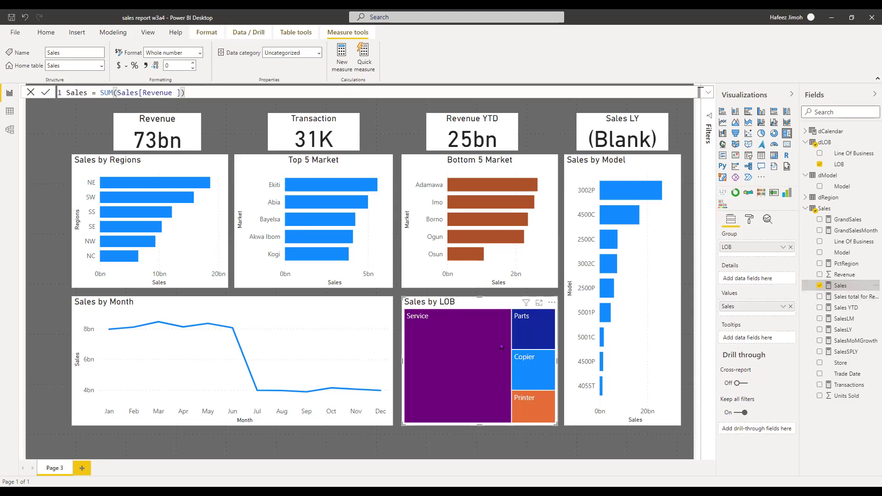
# Convert the Sales by LOB treemap to a stacked column chart
pyautogui.moveTo(494, 398)
pyautogui.moveTo(450, 367)
pyautogui.click(734, 111)
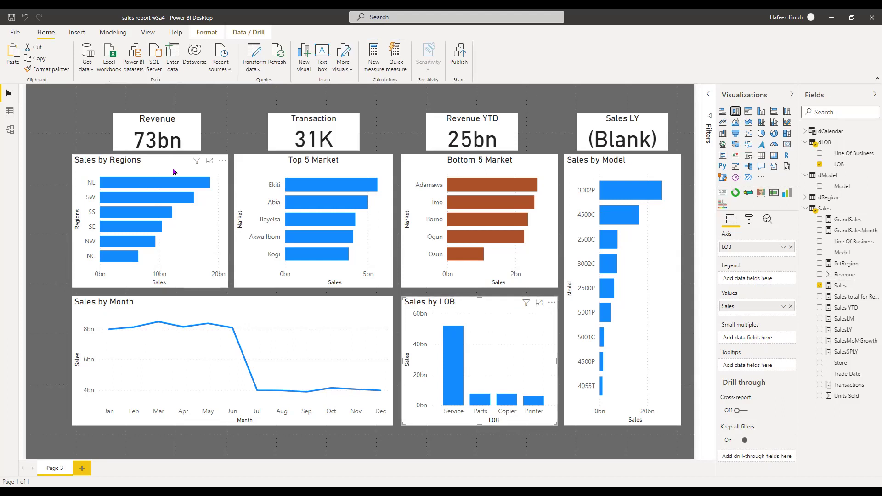
# Deselect all visuals and open the page background formatting settings
pyautogui.click(94, 112)
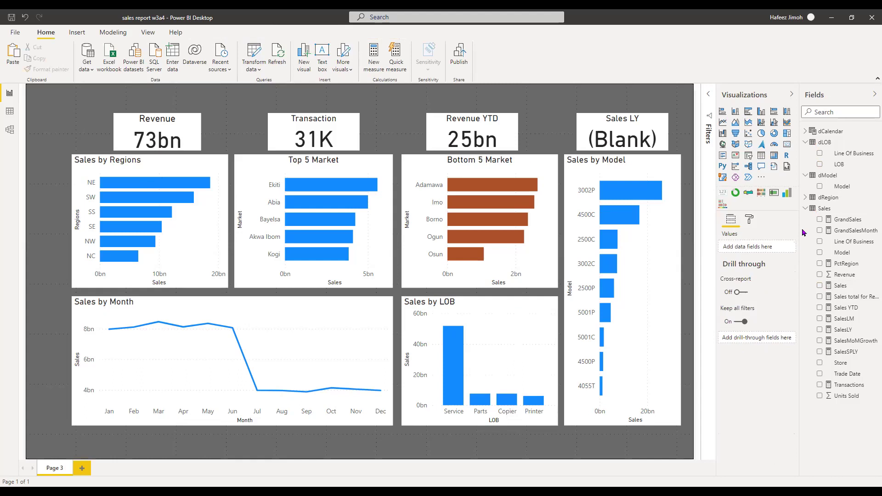
pyautogui.click(749, 220)
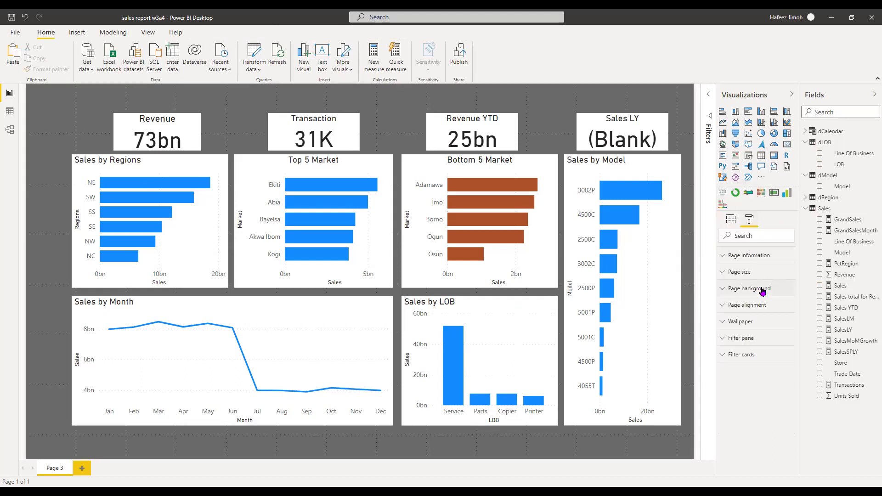
pyautogui.click(761, 290)
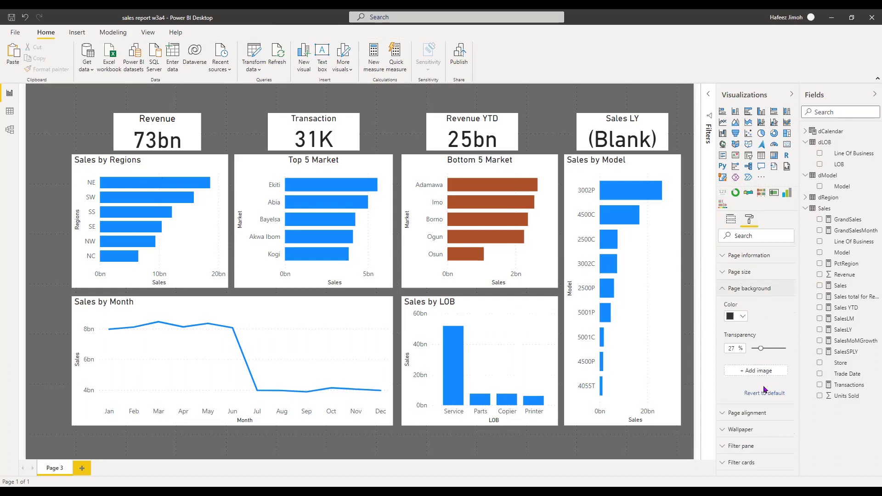
# Try white, light blue and dark red as the page background color
pyautogui.click(737, 317)
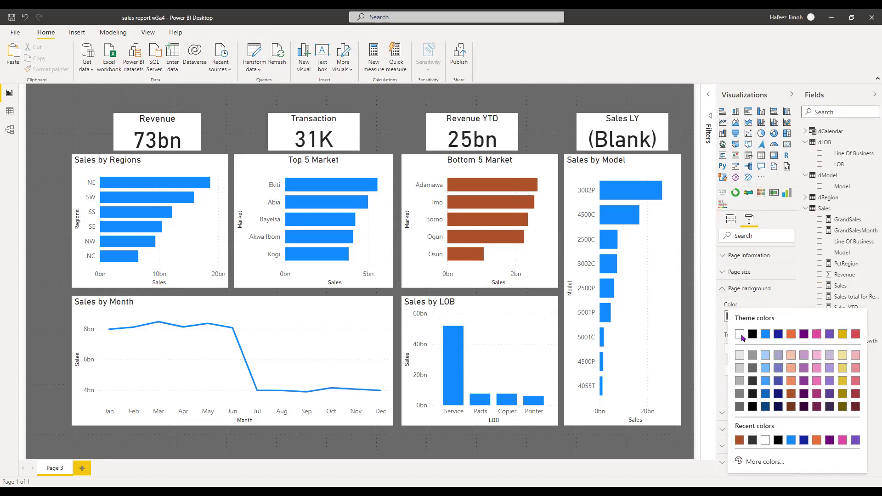
pyautogui.click(740, 335)
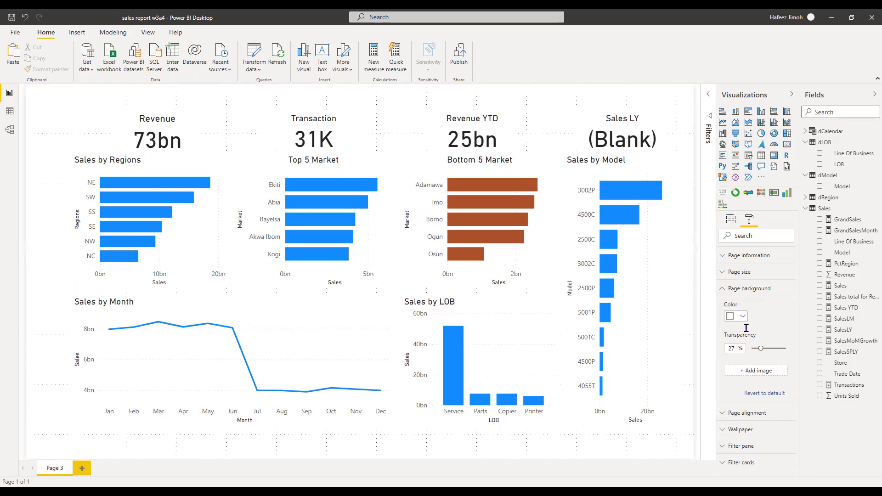
pyautogui.click(737, 318)
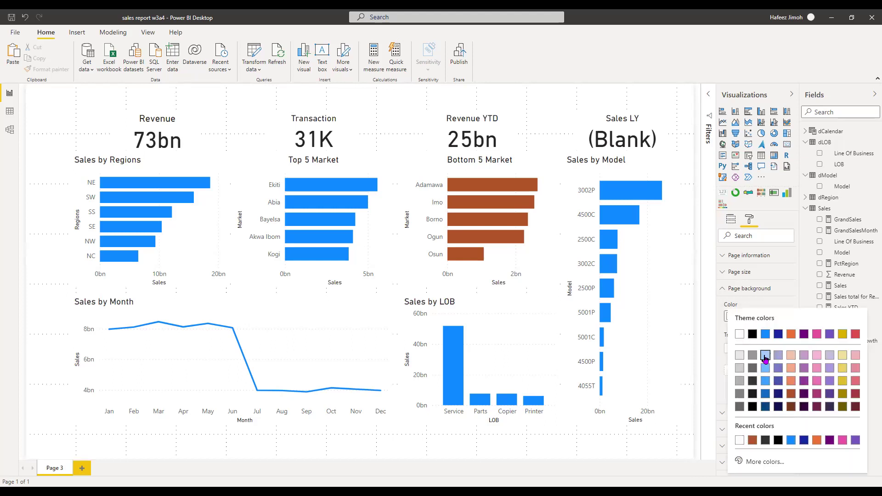
pyautogui.click(765, 355)
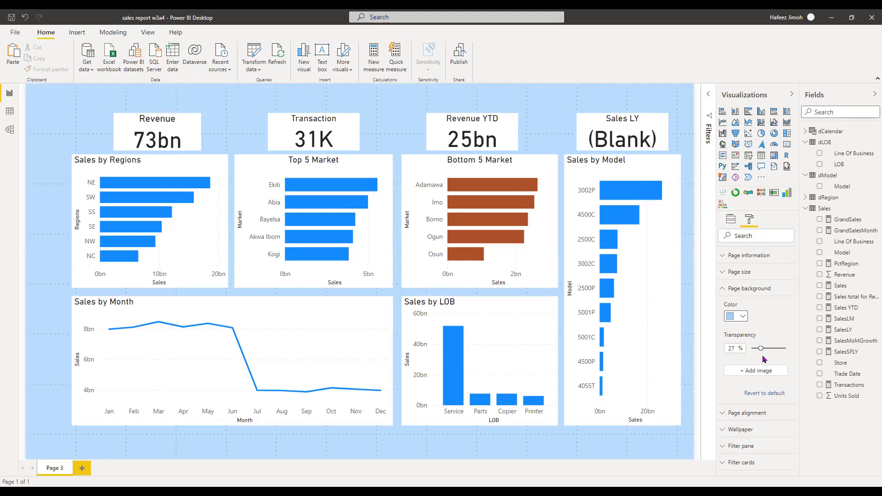
pyautogui.click(742, 317)
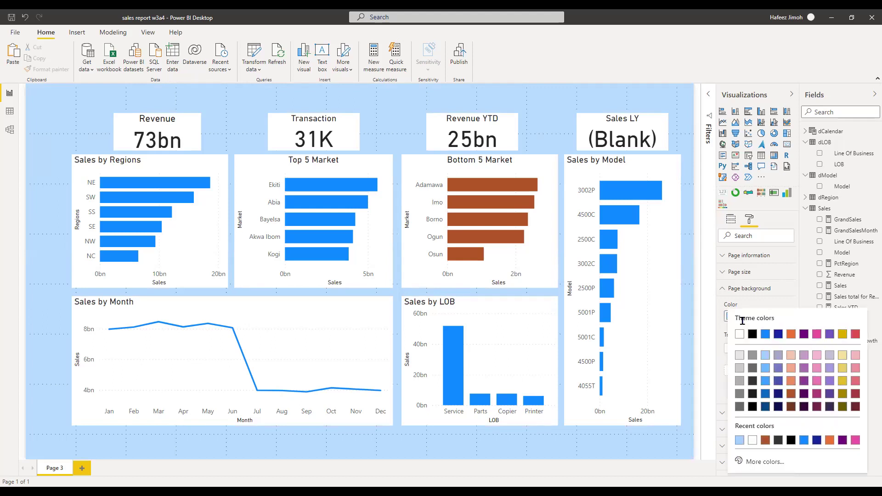
pyautogui.click(855, 395)
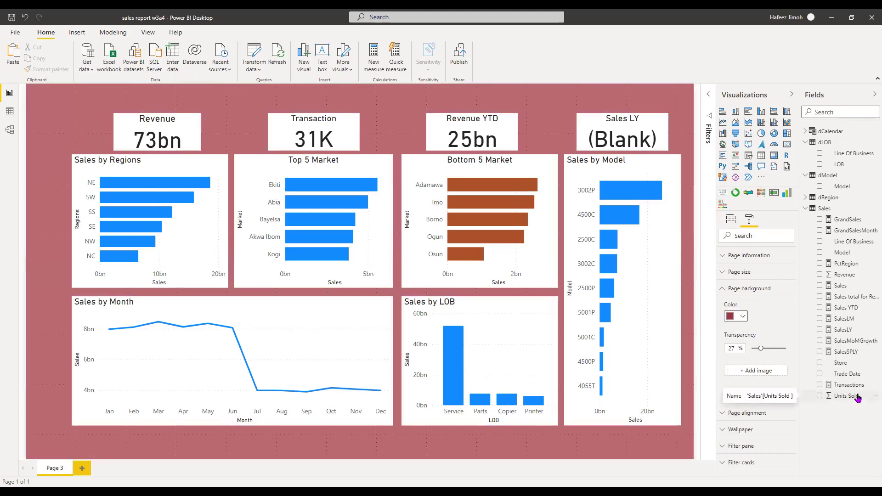
# Set the page background color to the near-black shade from the black theme color column
pyautogui.click(740, 320)
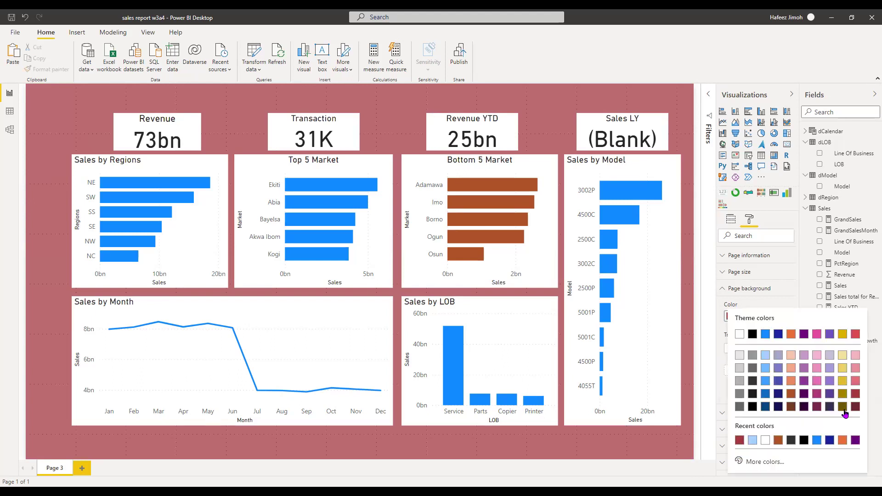
pyautogui.click(752, 385)
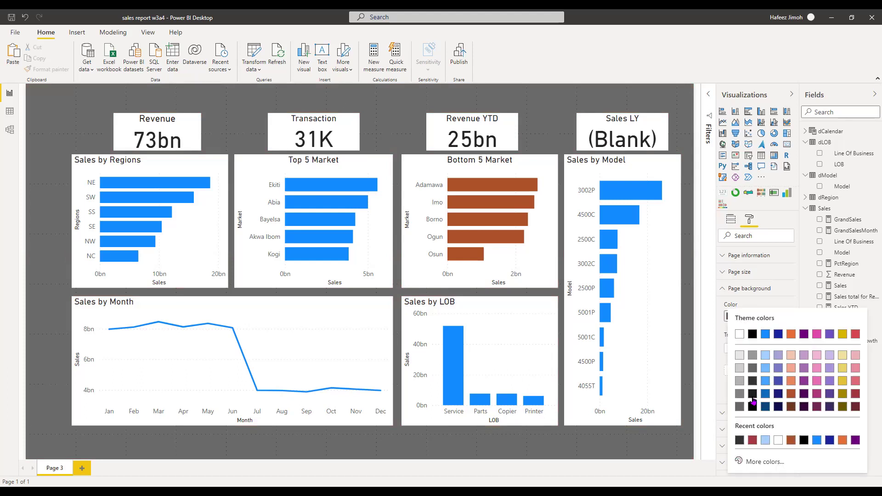
pyautogui.click(752, 397)
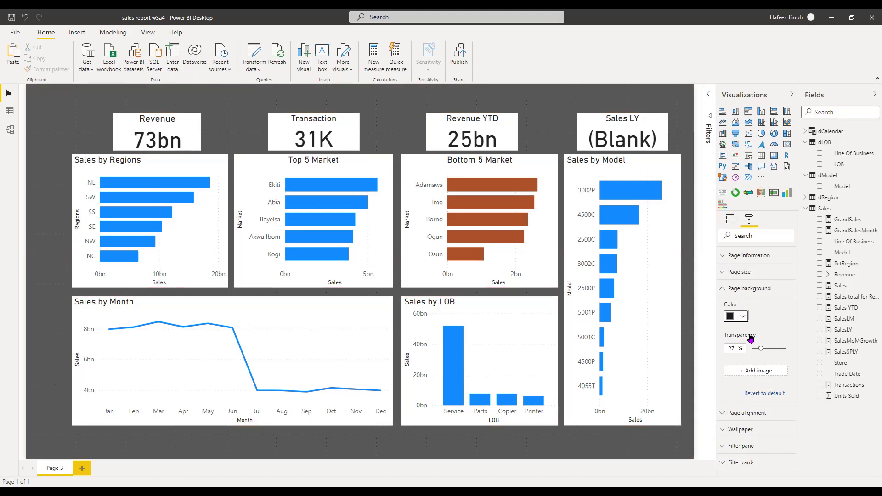
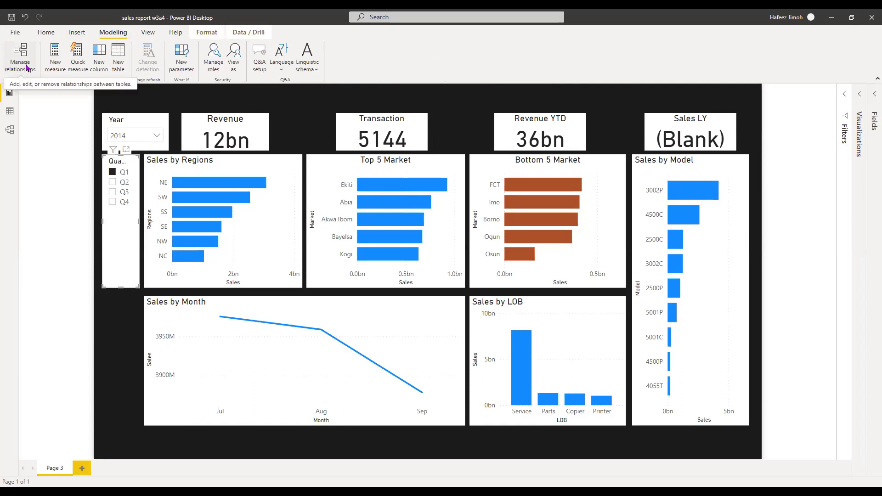
pyautogui.click(26, 68)
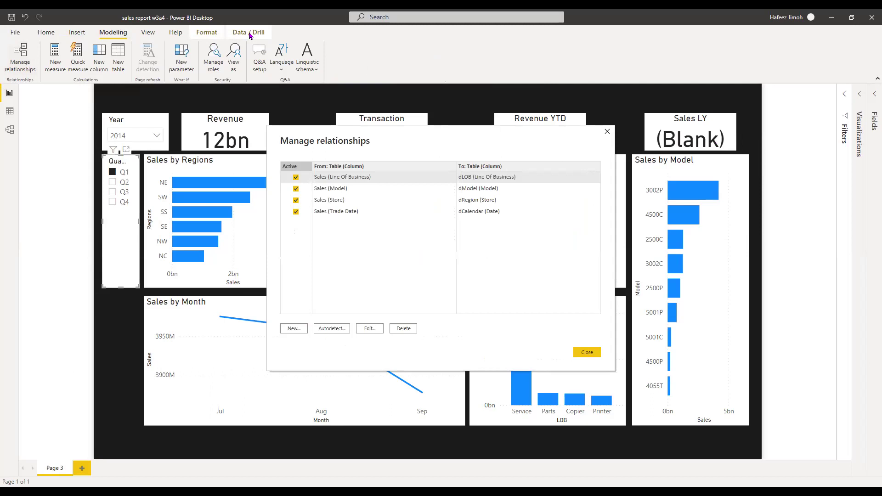
pyautogui.press('Escape')
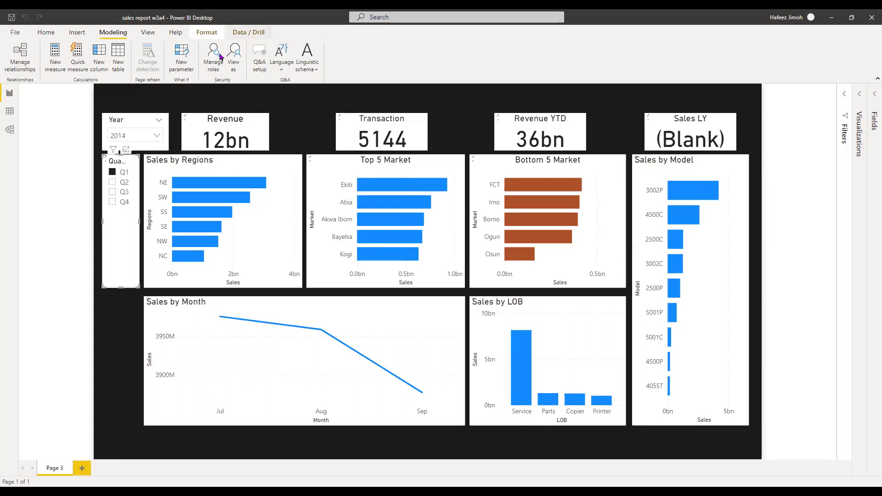
pyautogui.click(263, 37)
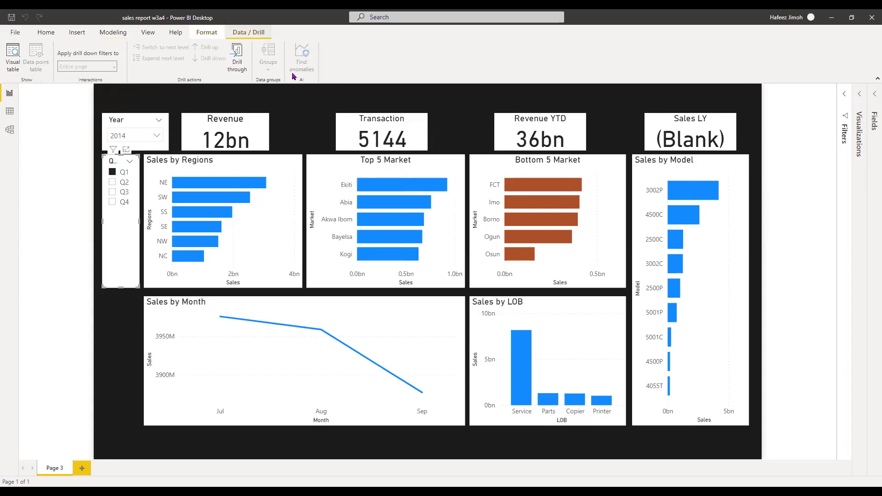
# Edit the visual interactions so the Quarter slicer no longer filters the Sales by Month chart, and leave interaction editing
pyautogui.click(214, 39)
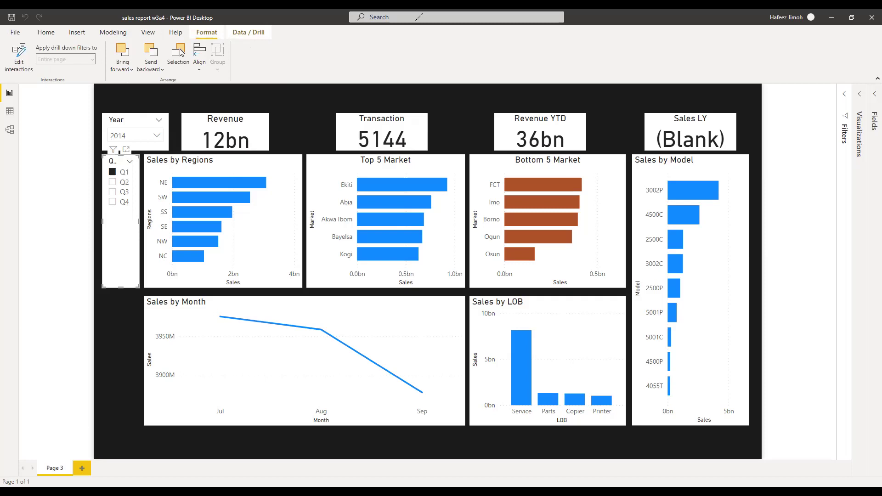
pyautogui.click(26, 69)
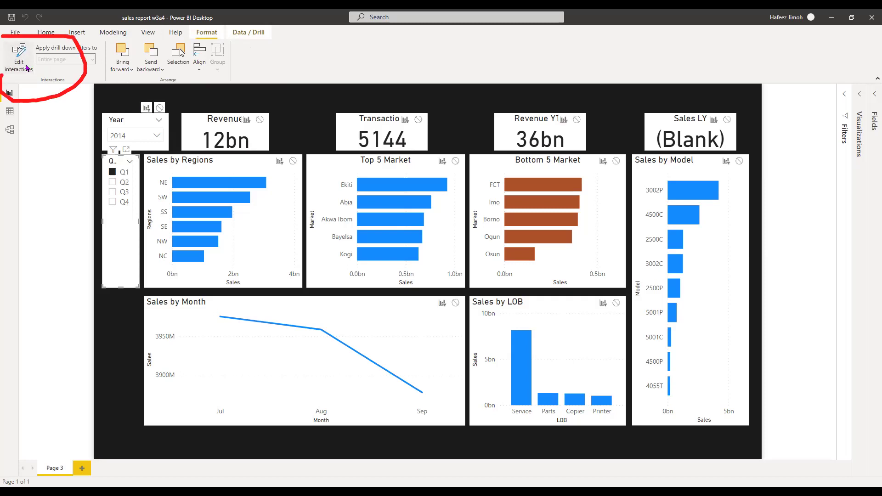
pyautogui.click(23, 65)
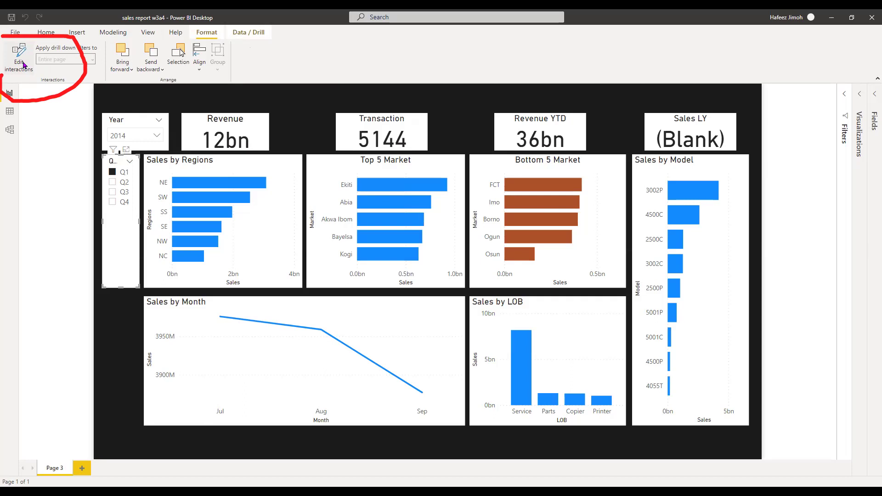
pyautogui.click(23, 64)
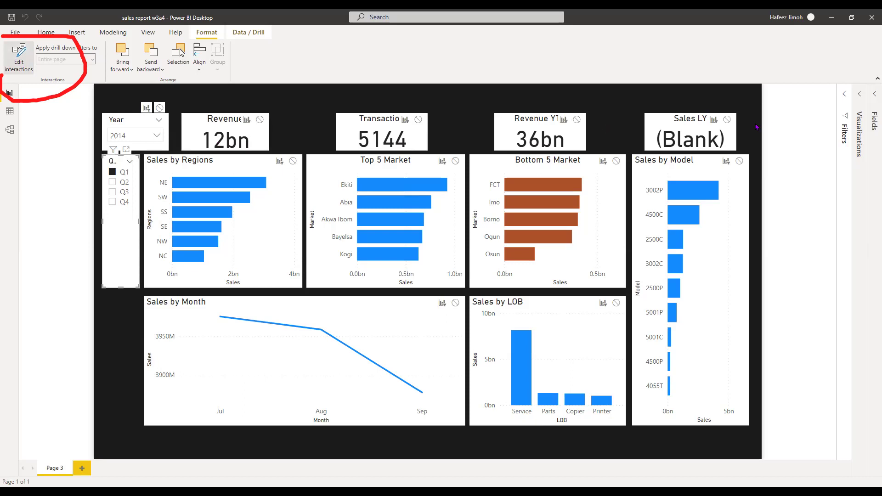
pyautogui.click(455, 304)
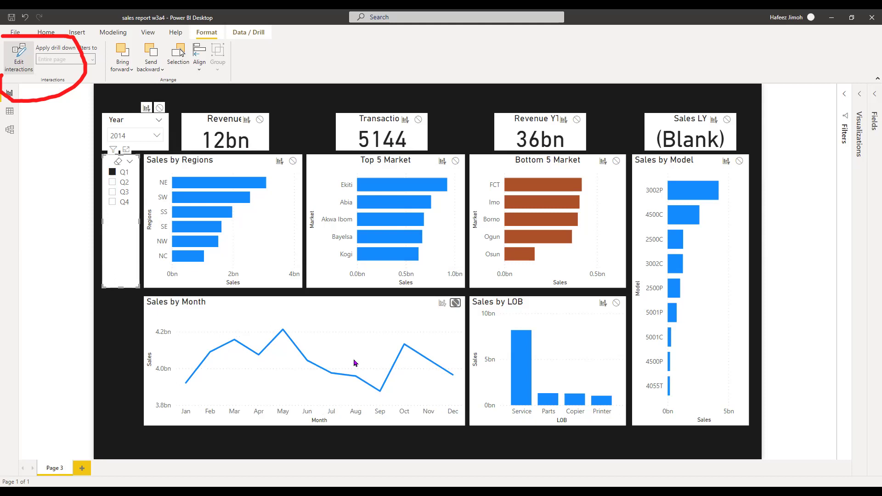
pyautogui.click(25, 65)
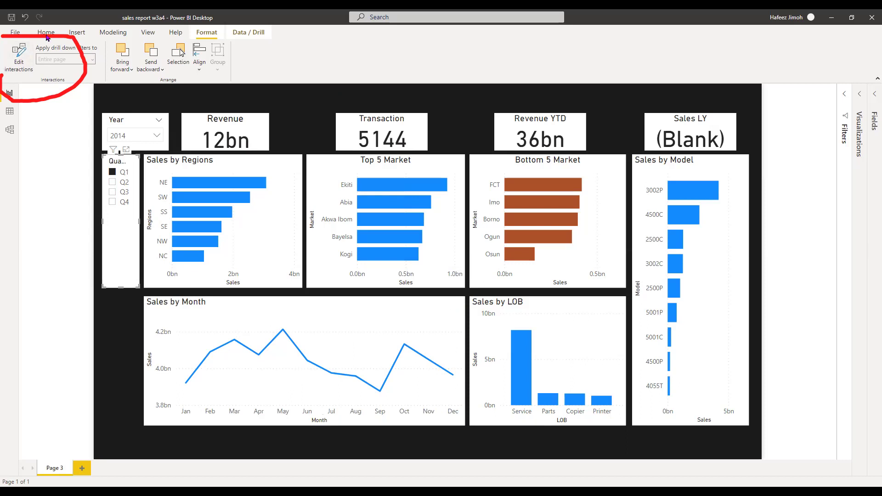
# Insert a rectangle shape and shape it into a wide, thin banner above the KPI cards, reaching the page's right edge
pyautogui.click(81, 35)
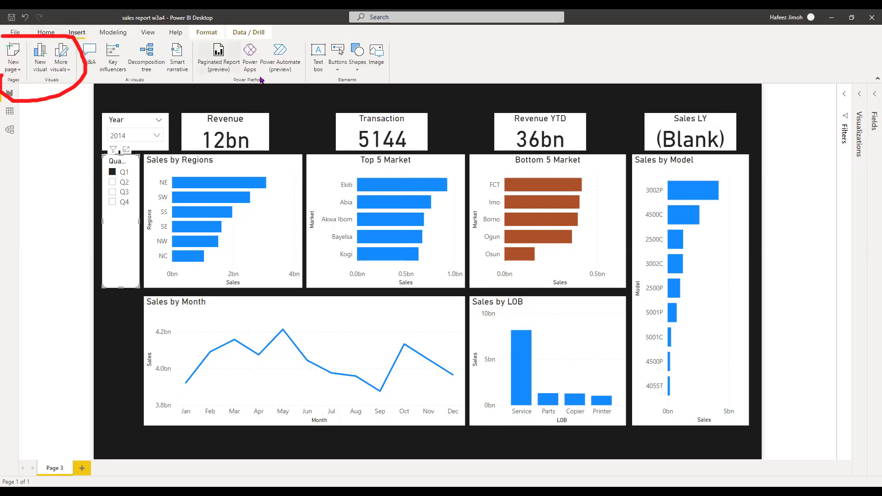
pyautogui.click(358, 71)
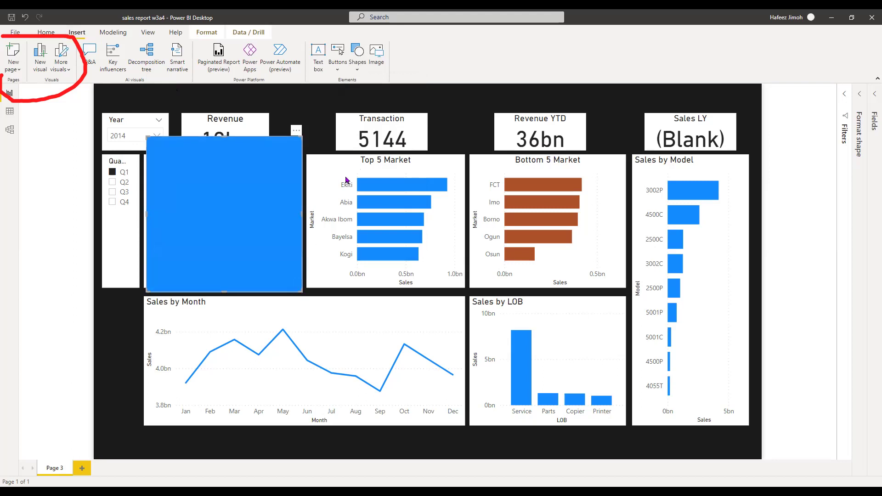
pyautogui.moveTo(413, 123); pyautogui.dragTo(595, 172)
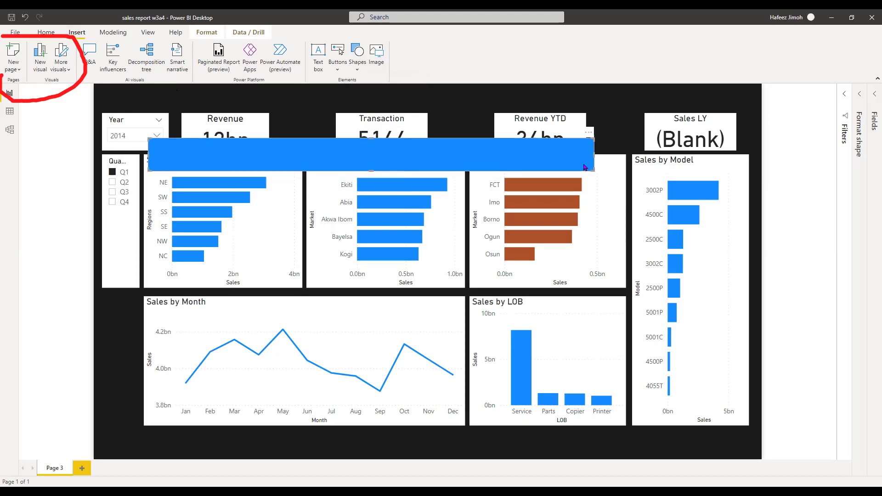
pyautogui.moveTo(572, 134); pyautogui.dragTo(538, 84)
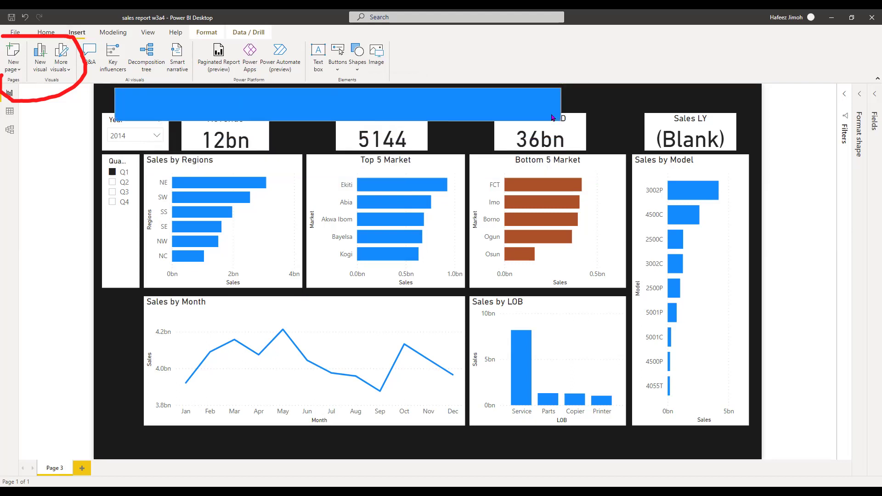
pyautogui.moveTo(663, 109); pyautogui.dragTo(761, 113)
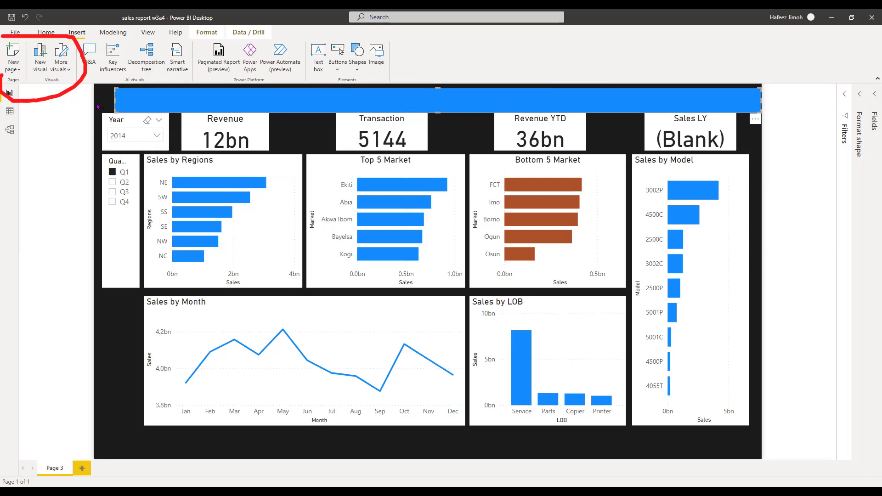
# Stretch the banner's left end toward the page's left edge, and undo the last adjustment
pyautogui.moveTo(98, 106); pyautogui.dragTo(98, 103)
pyautogui.click(98, 103)
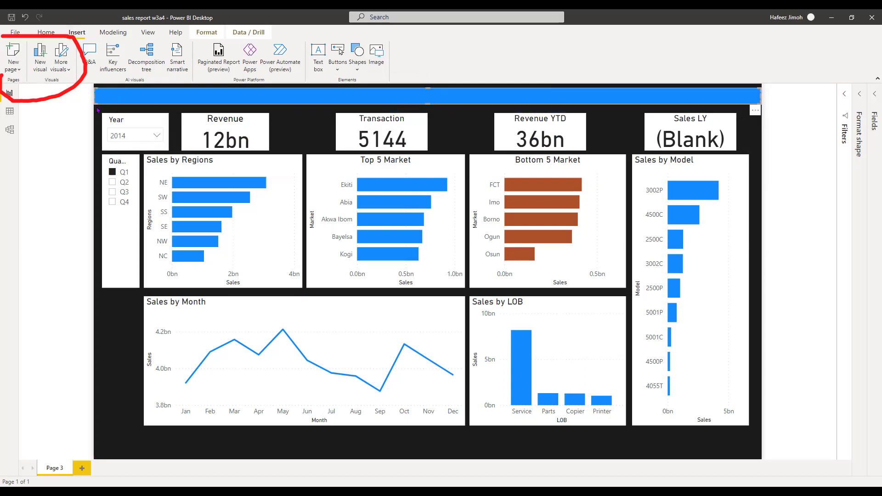
pyautogui.hotkey('ctrl', 'z')
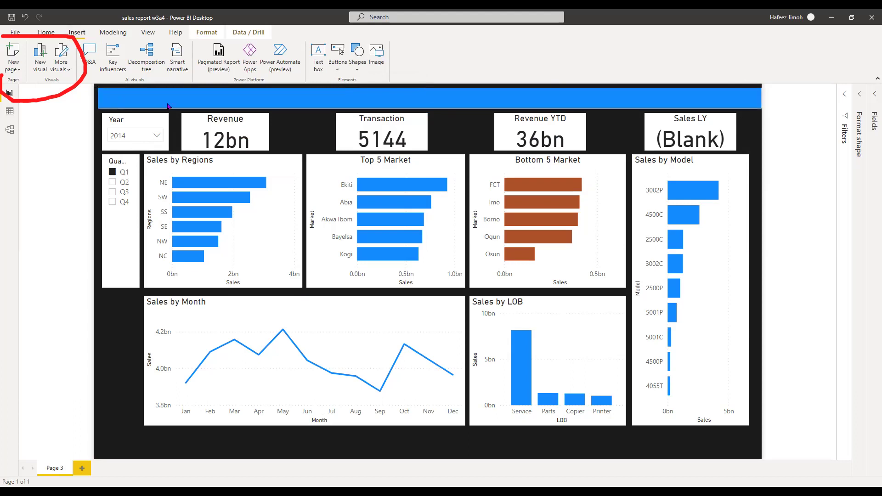
# Set the banner shape's fill color to black from the theme colors
pyautogui.click(227, 104)
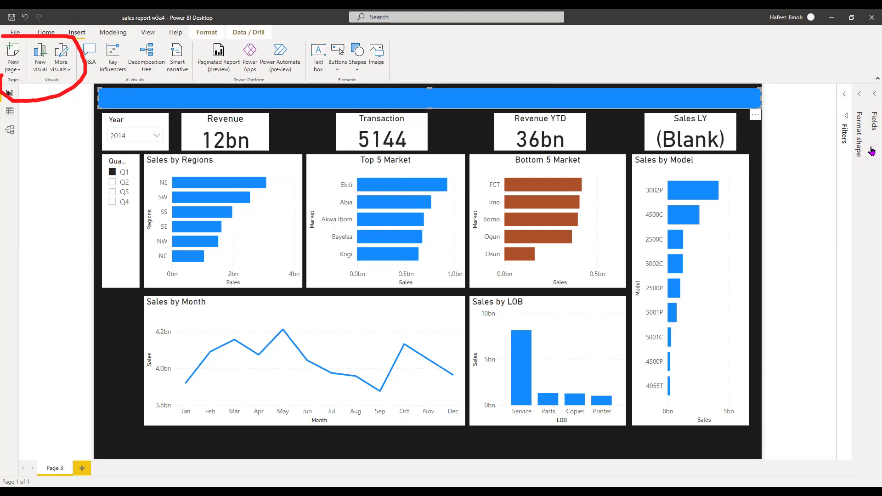
pyautogui.click(855, 123)
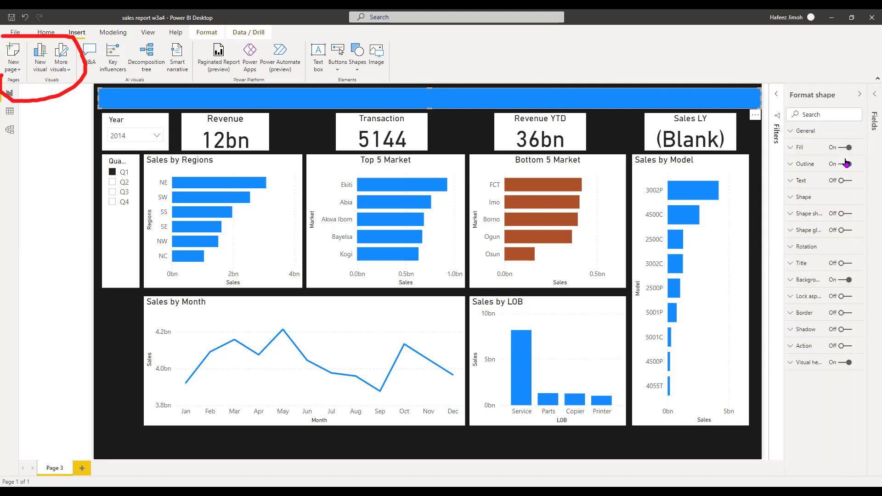
pyautogui.click(809, 152)
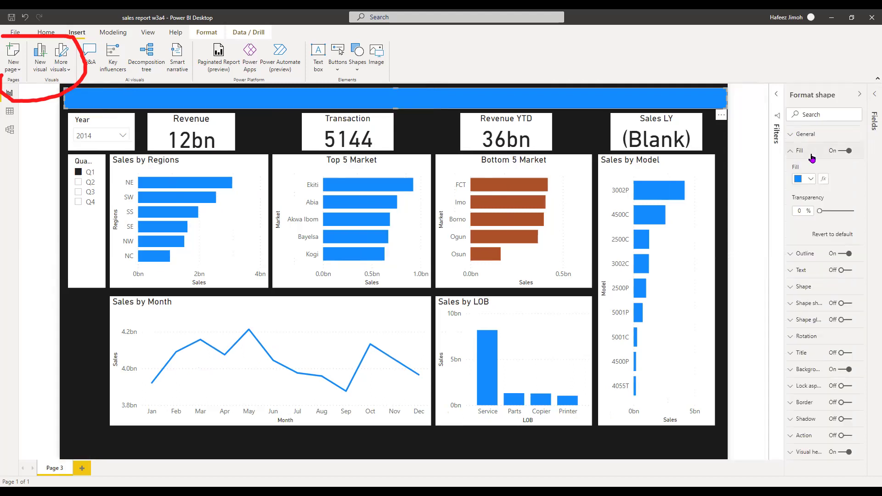
pyautogui.click(811, 180)
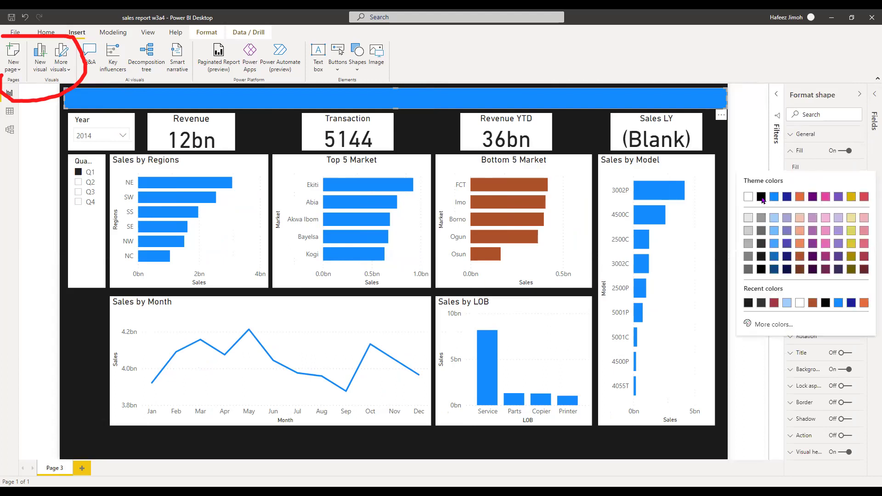
pyautogui.click(762, 198)
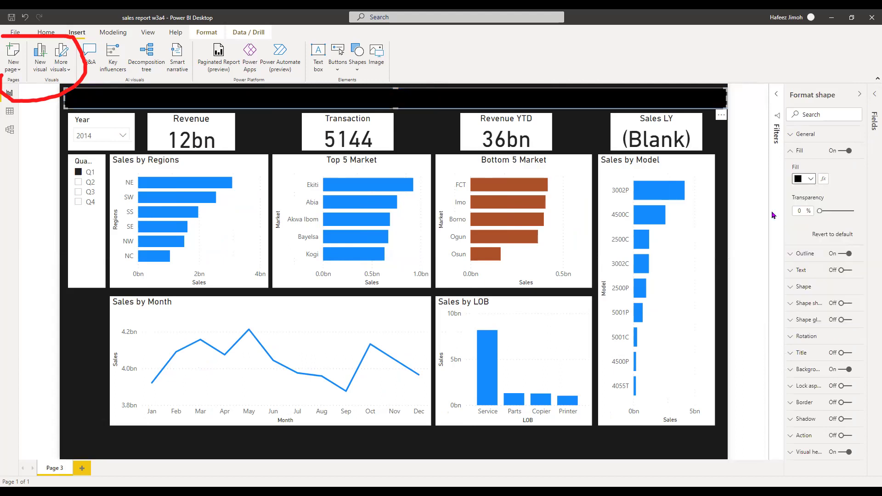
# Turn on text for the banner shape and enter "Work Without Walls Academy"
pyautogui.click(848, 271)
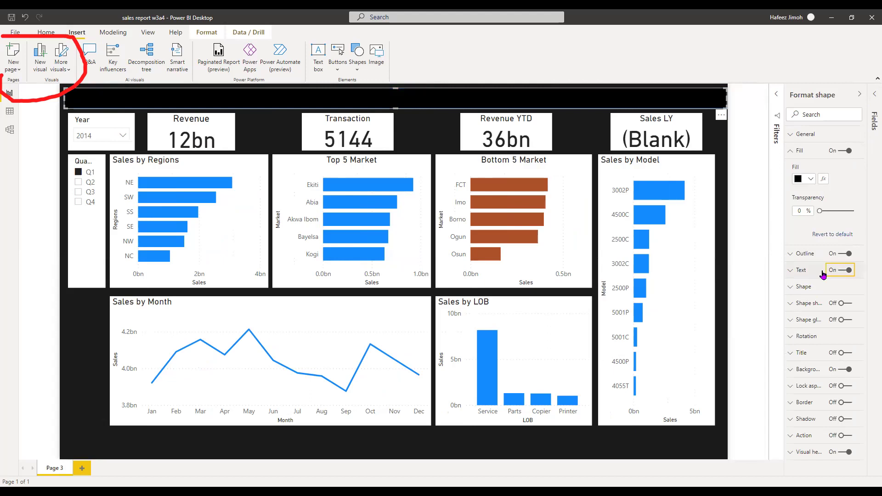
pyautogui.click(821, 273)
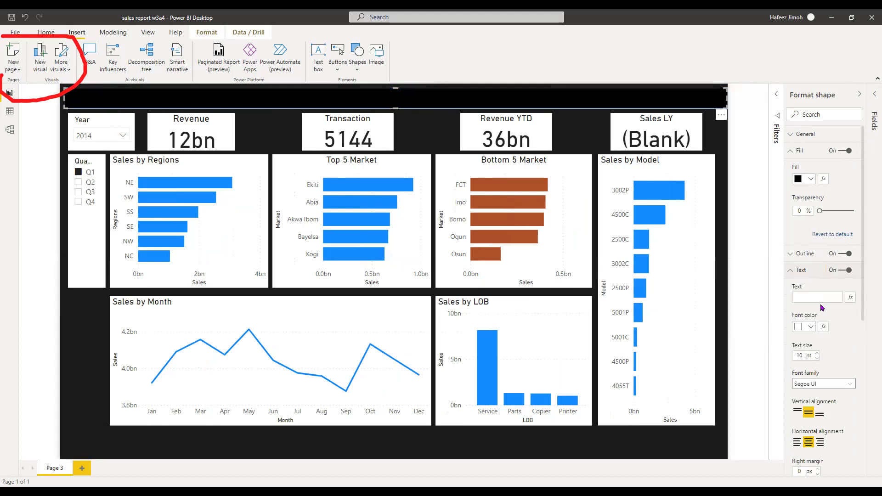
pyautogui.click(820, 297)
pyautogui.click(823, 294)
pyautogui.write('Wir')
pyautogui.write('o')
pyautogui.write('k')
pyautogui.press('BackSpace')
pyautogui.write('rk Without Wall')
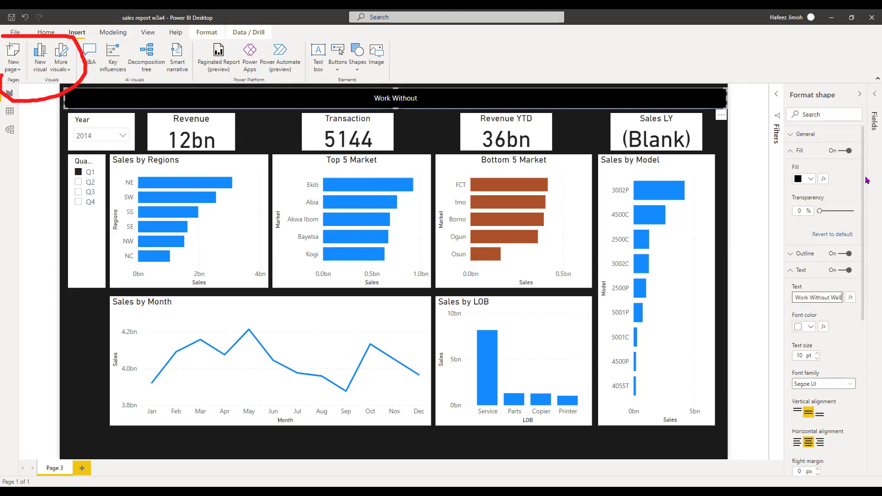
pyautogui.write('s Academy')
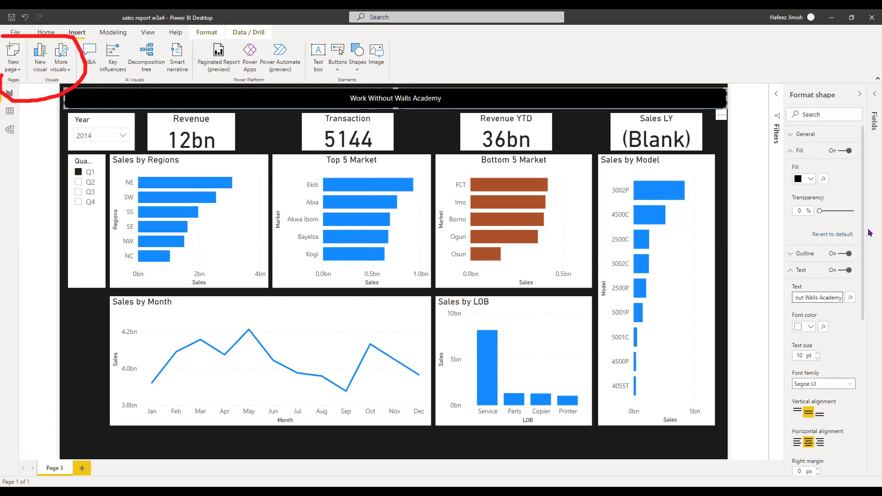
# Set the banner's text size to 22 pt and its vertical alignment to top
pyautogui.click(818, 355)
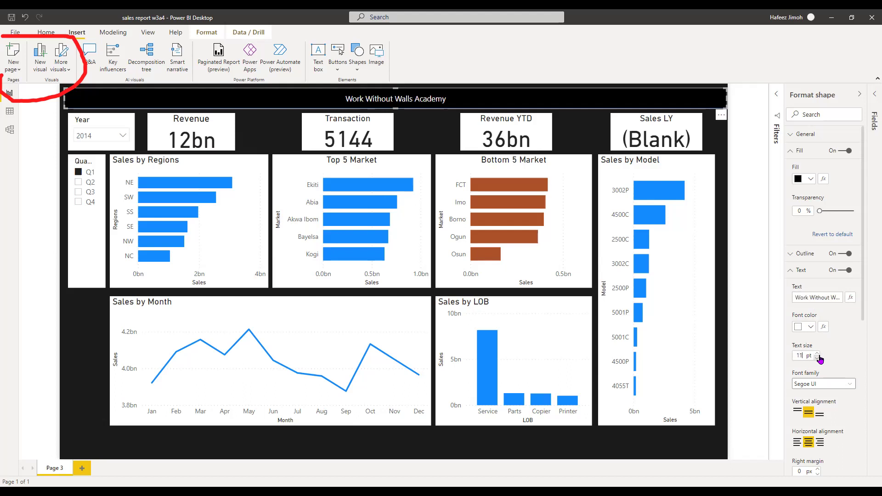
pyautogui.click(818, 358)
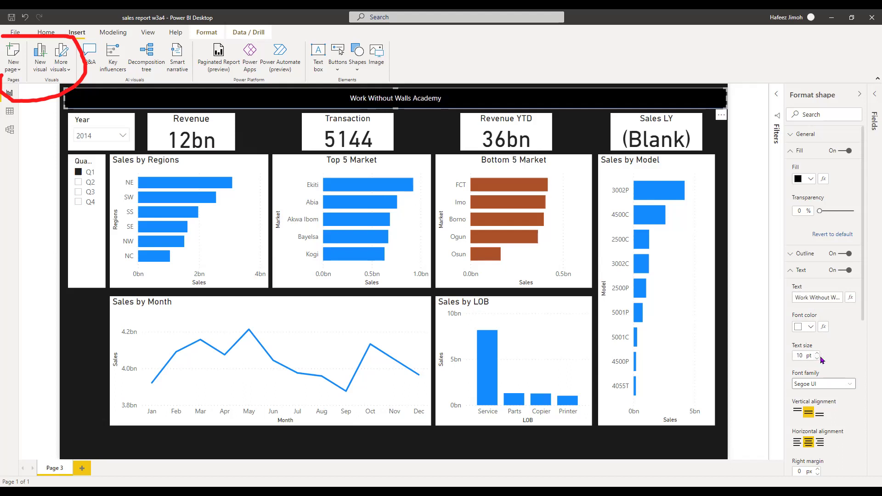
pyautogui.click(817, 359)
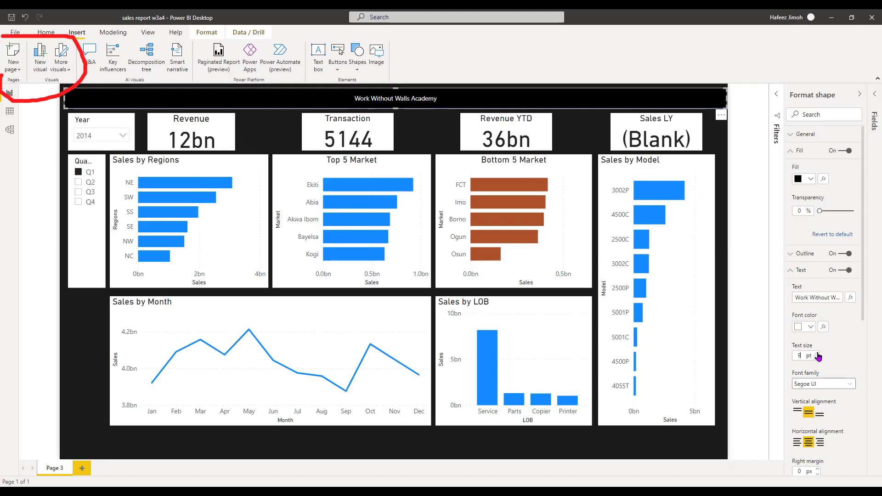
pyautogui.click(817, 353)
pyautogui.click(817, 354)
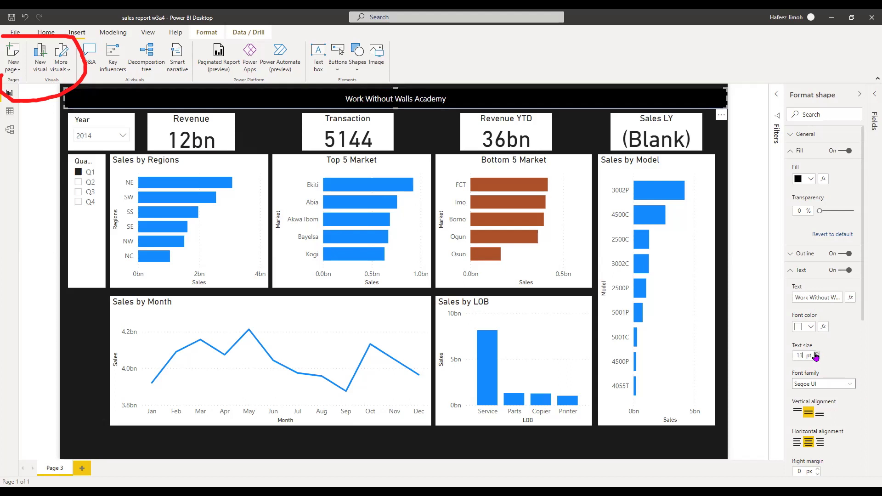
pyautogui.click(817, 353)
pyautogui.click(816, 354)
pyautogui.click(817, 354)
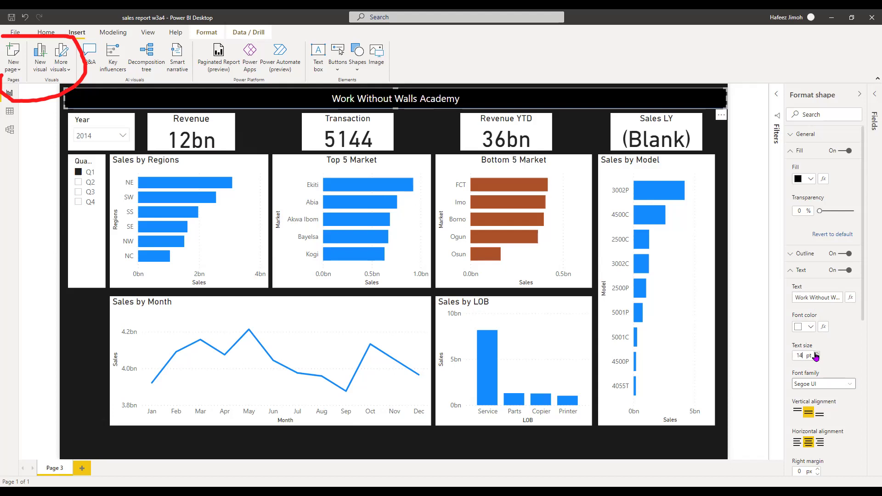
pyautogui.click(817, 353)
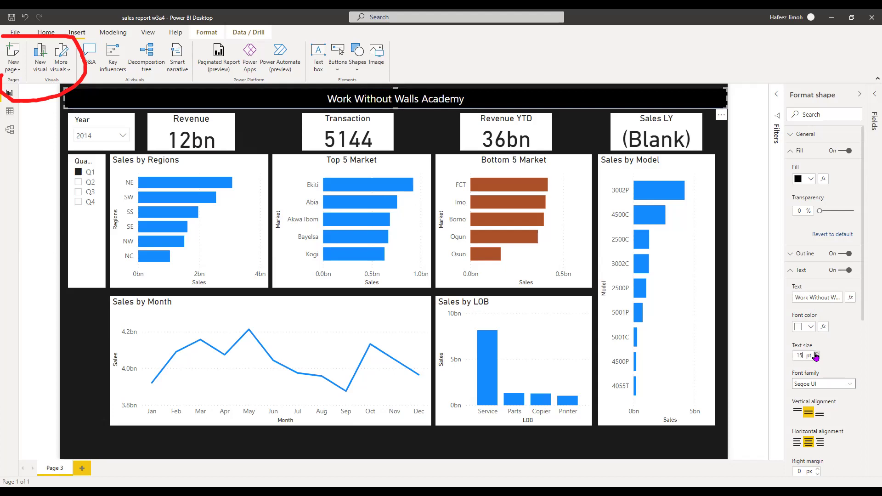
pyautogui.press('Up')
pyautogui.press('Up')
pyautogui.press('Up')
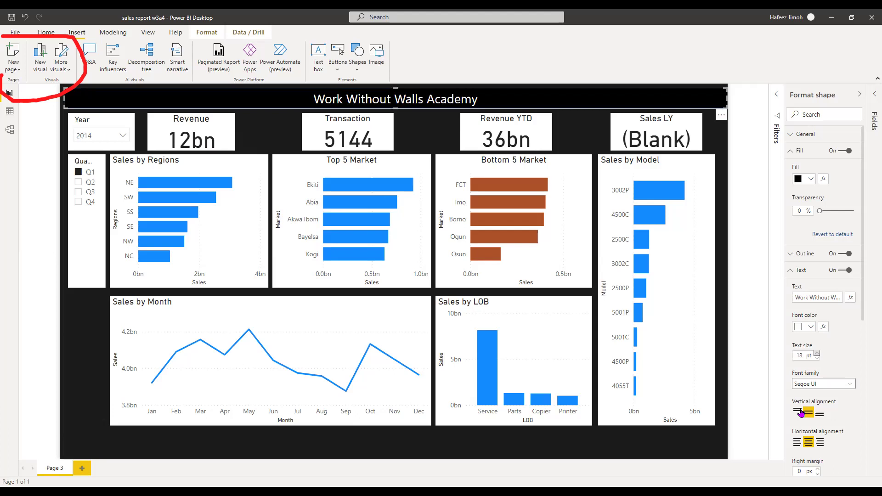
pyautogui.press('Up')
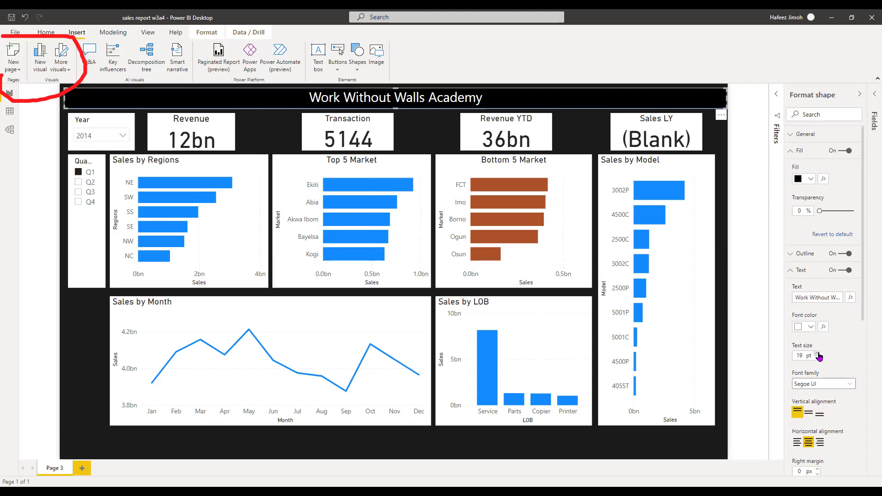
pyautogui.press('Up')
pyautogui.press('Up')
pyautogui.press('Up')
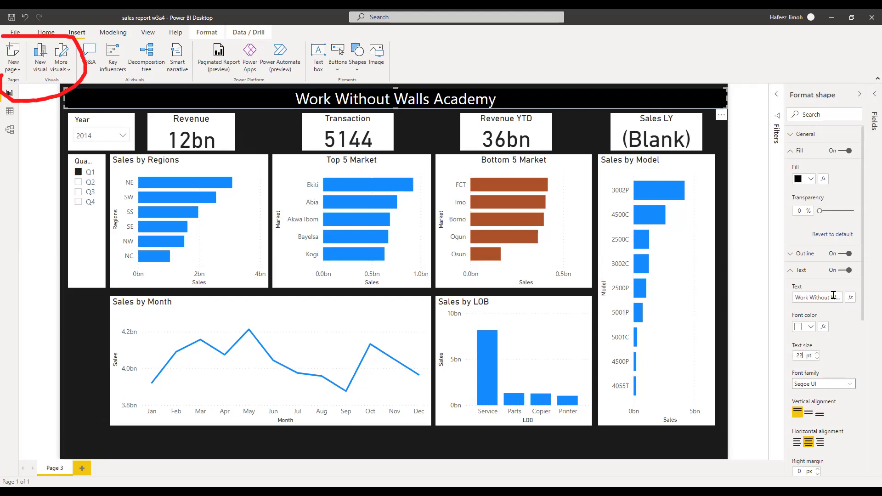
# Append "Sales Dashboard" to the end of the banner text
pyautogui.hotkey('shift', 'Tab')
pyautogui.hotkey('shift', 'Tab')
pyautogui.hotkey('shift', 'Tab')
pyautogui.hotkey('shift', 'Tab')
pyautogui.press('End')
pyautogui.press('Tab')
pyautogui.write('Sales Dashboard')
pyautogui.press('Return')
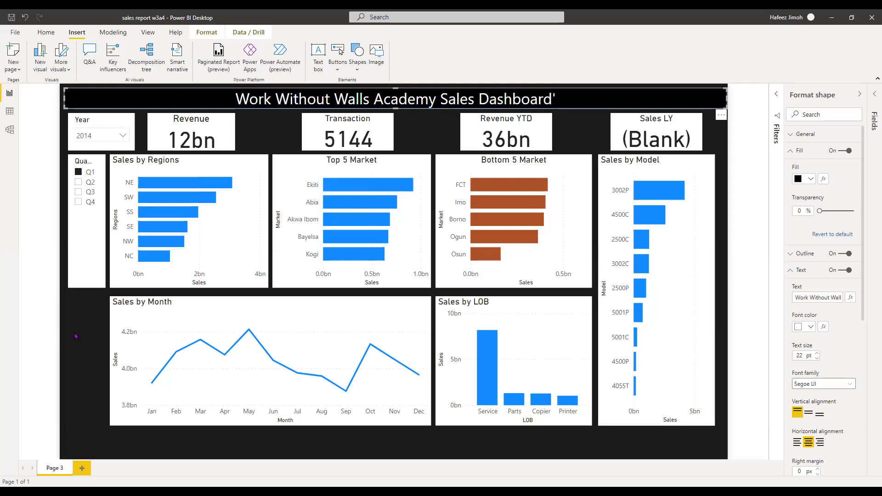
# Add a new report page and insert a Q&A visual on it
pyautogui.click(84, 470)
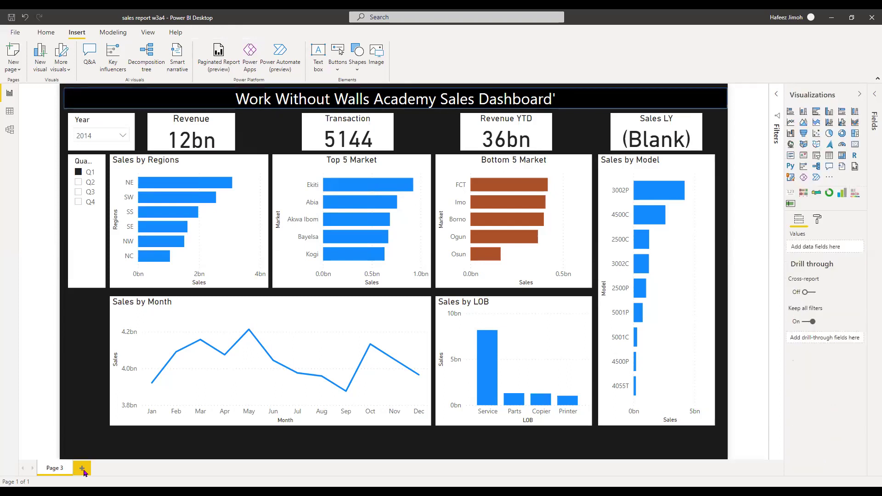
pyautogui.click(84, 471)
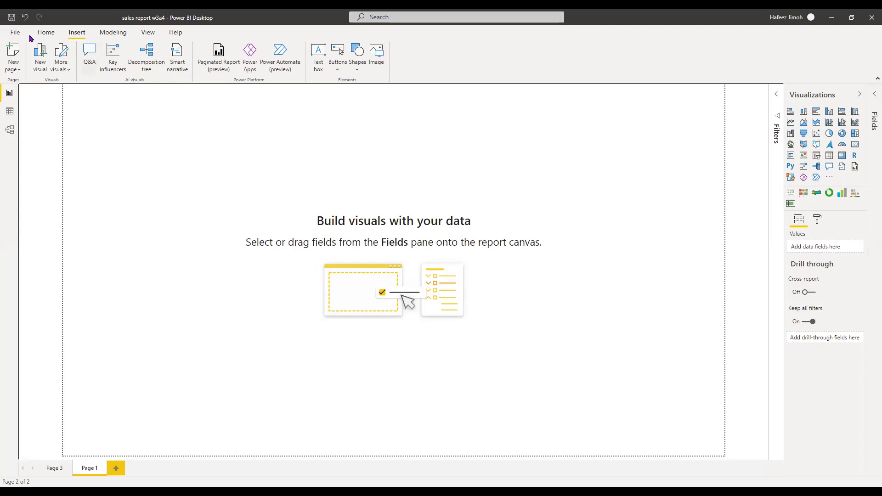
pyautogui.click(90, 56)
pyautogui.click(829, 168)
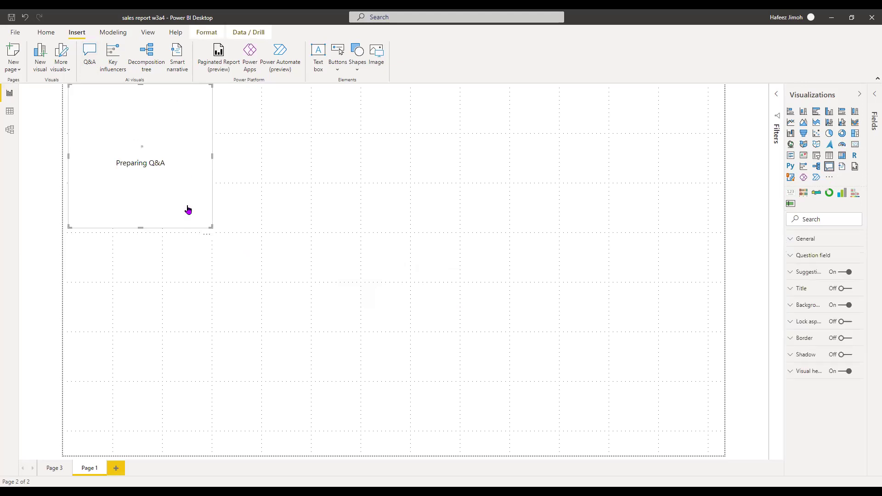
# Move the Q&A visual away from the page's corner and enlarge it to fit more suggested questions
pyautogui.moveTo(188, 210); pyautogui.dragTo(279, 296)
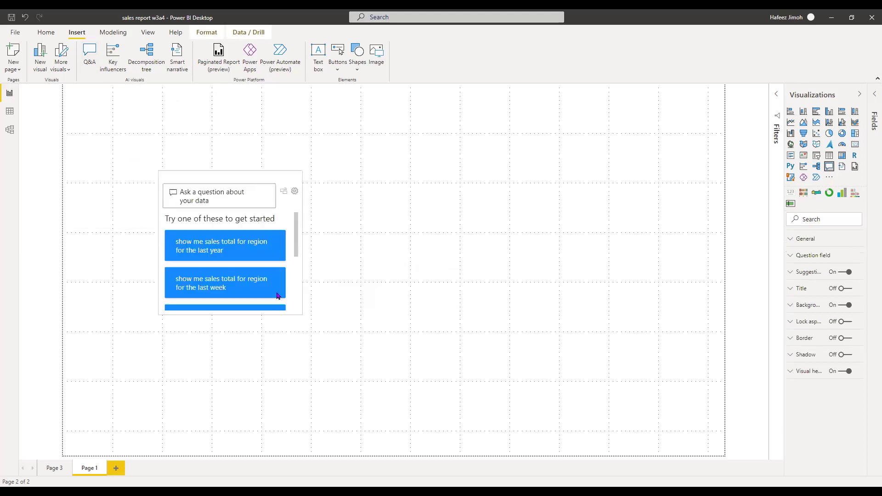
pyautogui.click(237, 201)
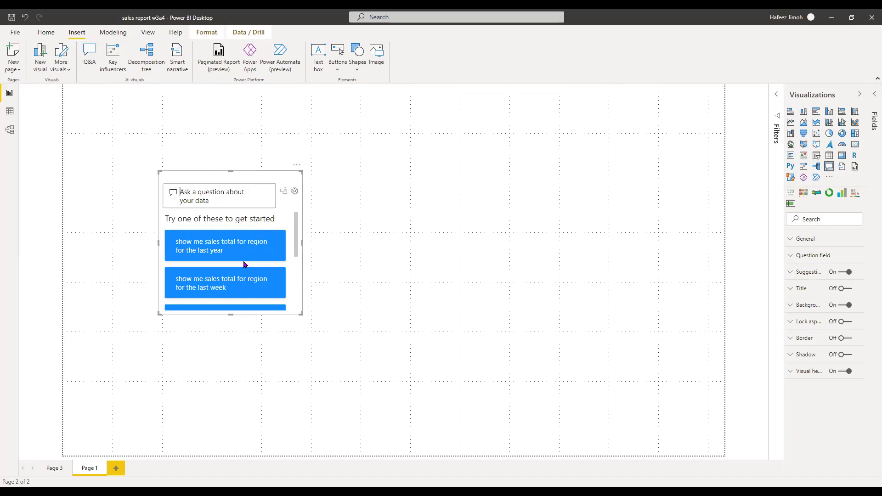
pyautogui.scroll(-3, 244, 265)
pyautogui.scroll(3, 245, 266)
pyautogui.moveTo(311, 350); pyautogui.dragTo(323, 372)
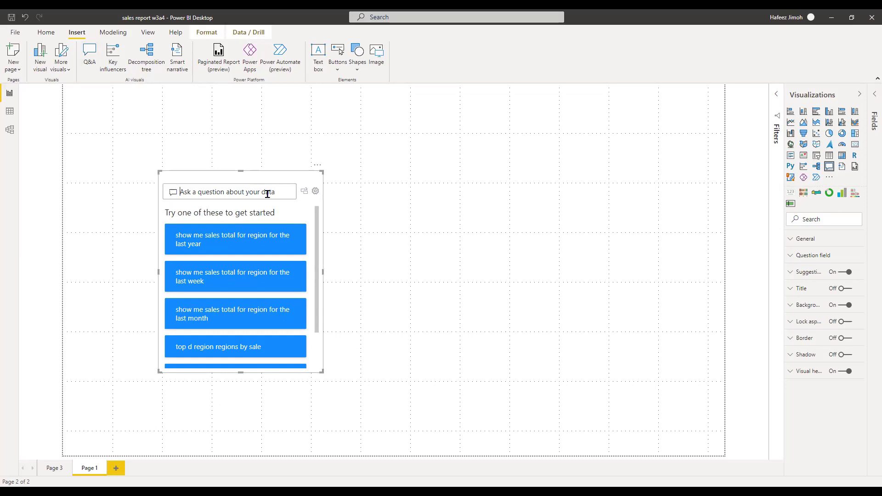
# Ask the suggested question "show me sales total for region for the last year" in the Q&A visual
pyautogui.click(268, 247)
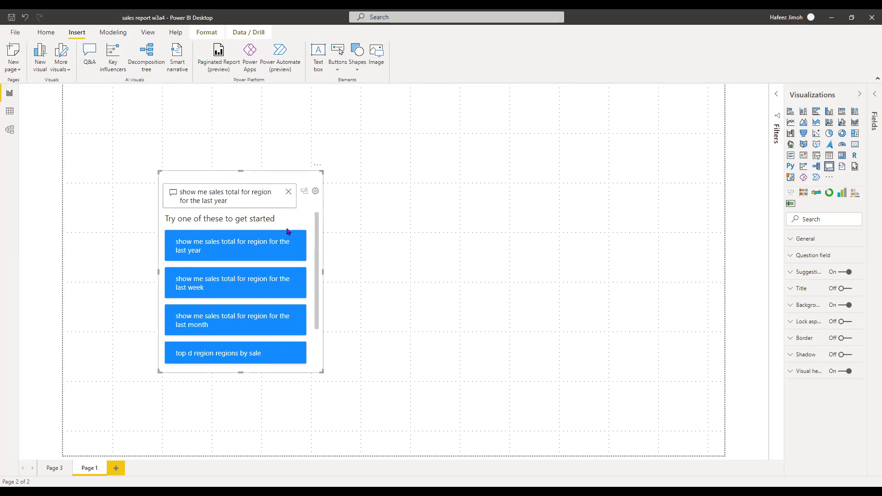
pyautogui.scroll(-1, 288, 231)
pyautogui.click(262, 202)
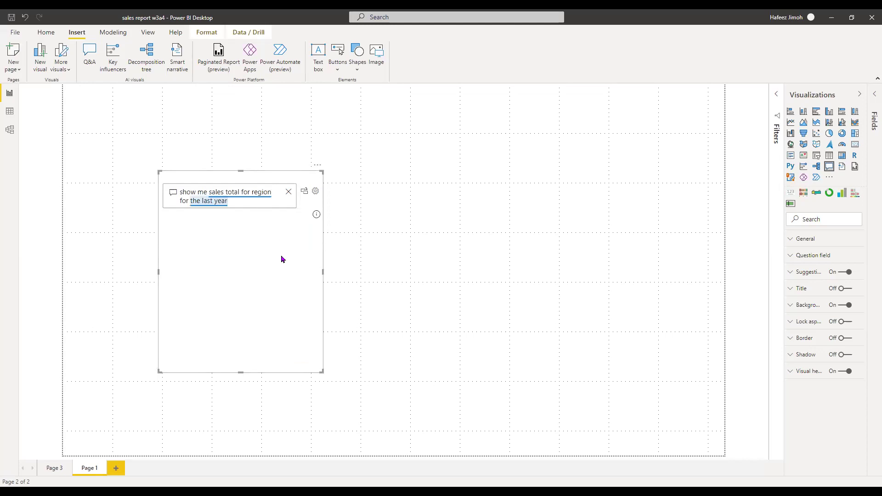
pyautogui.click(250, 204)
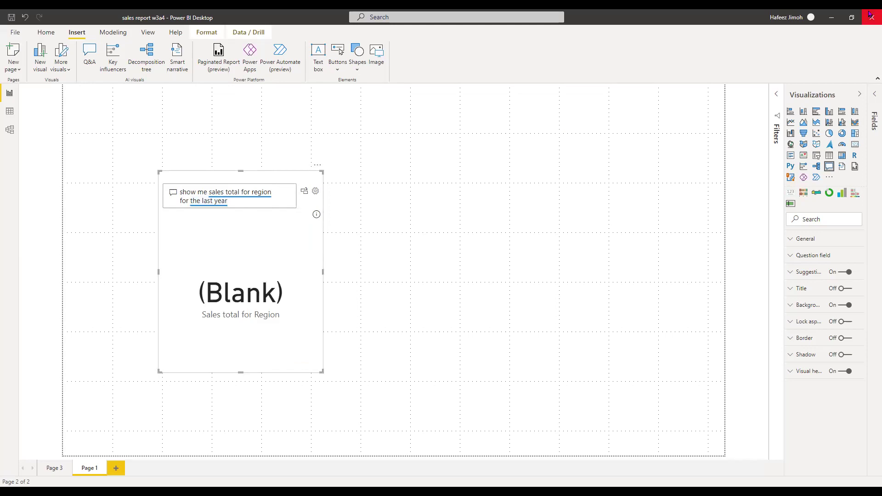
# Remove the last-year condition from the question and choose the suggestion "show me sales total for pct region"
pyautogui.click(251, 205)
pyautogui.press('BackSpace')
pyautogui.press('BackSpace')
pyautogui.press('BackSpace')
pyautogui.press('BackSpace')
pyautogui.press('BackSpace')
pyautogui.press('BackSpace')
pyautogui.press('BackSpace')
pyautogui.press('BackSpace')
pyautogui.press('BackSpace')
pyautogui.press('BackSpace')
pyautogui.press('BackSpace')
pyautogui.press('BackSpace')
pyautogui.press('BackSpace')
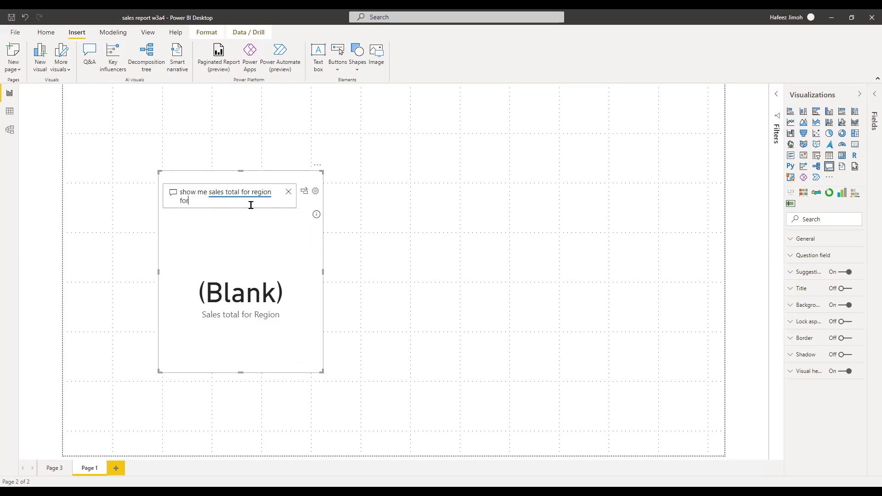
pyautogui.press('BackSpace')
pyautogui.press('BackSpace')
pyautogui.press('BackSpace')
pyautogui.press('BackSpace')
pyautogui.press('BackSpace')
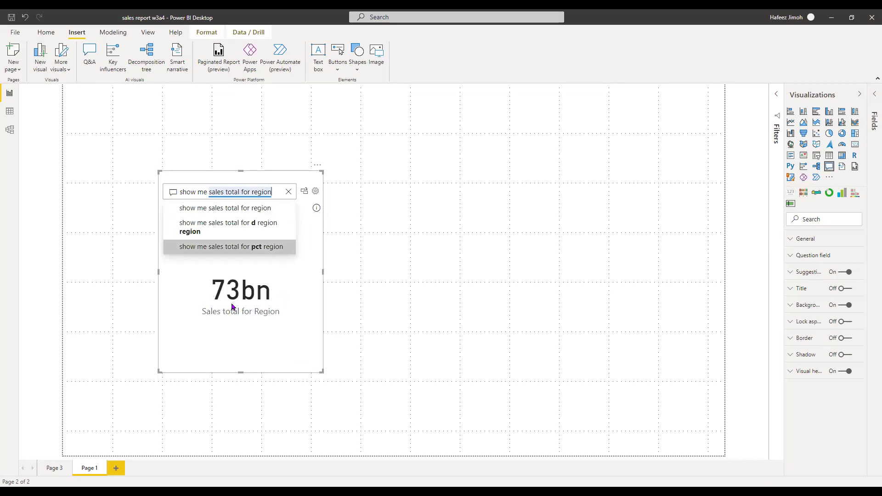
pyautogui.click(260, 246)
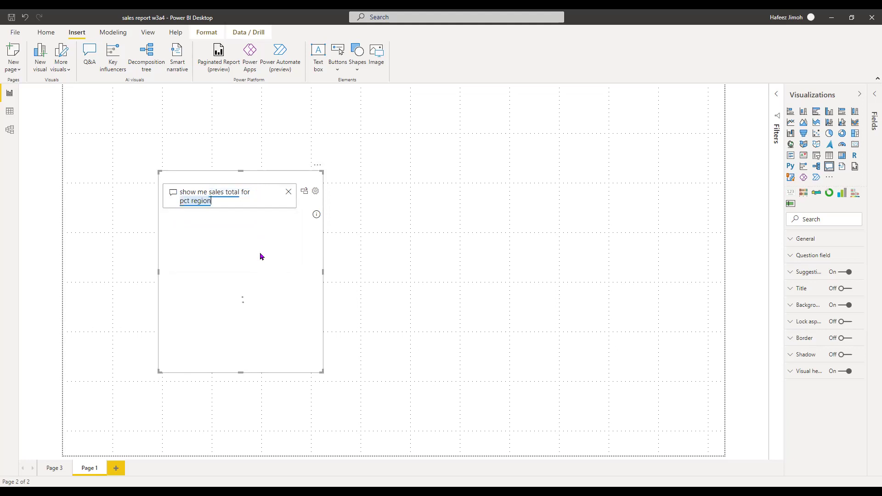
# Widen the Q&A visual and replace its question with "show me sales by model"
pyautogui.moveTo(363, 369)
pyautogui.mouseDown()
pyautogui.moveTo(437, 362)
pyautogui.moveTo(363, 364)
pyautogui.mouseUp()
pyautogui.click(330, 192)
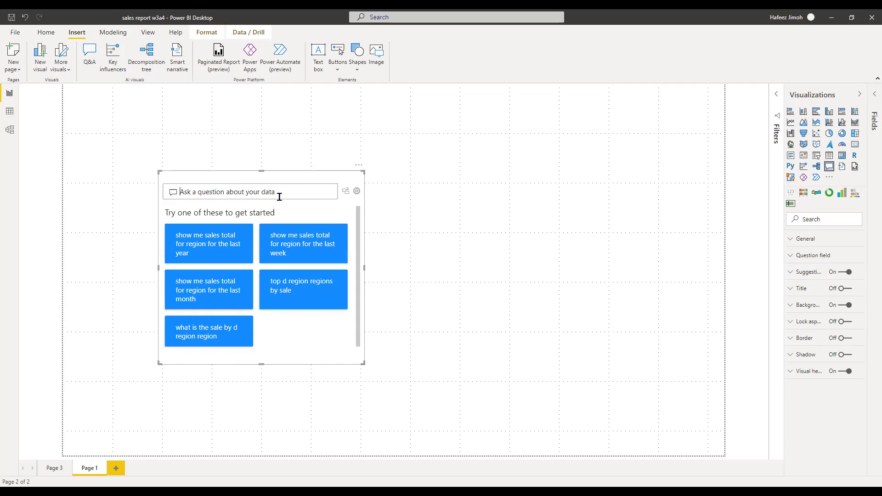
pyautogui.write('shp')
pyautogui.press('BackSpace')
pyautogui.write('oe')
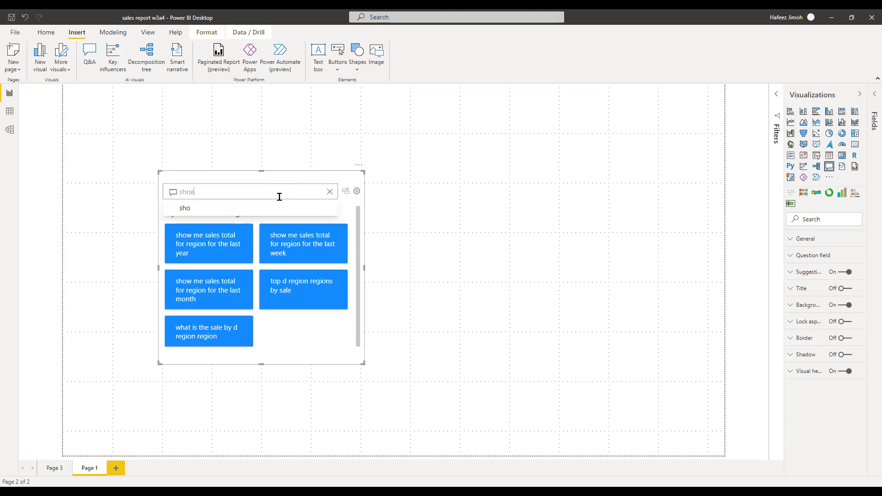
pyautogui.write(' me sales')
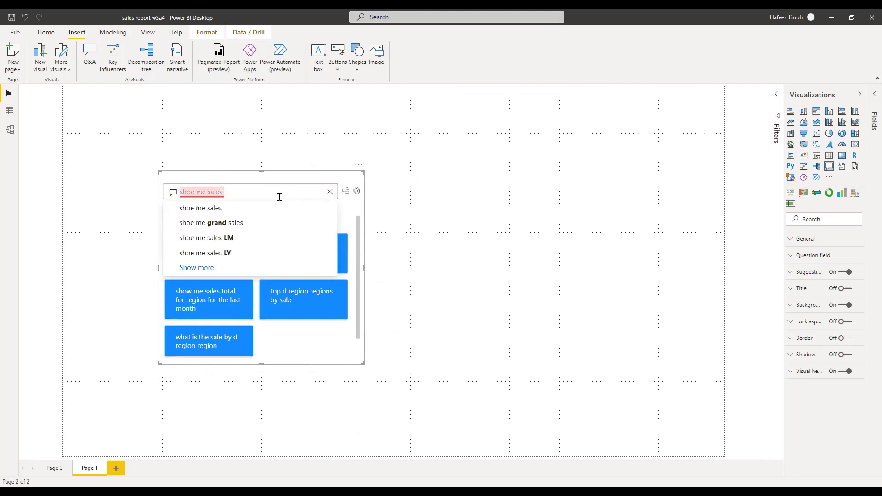
pyautogui.write(' by mo')
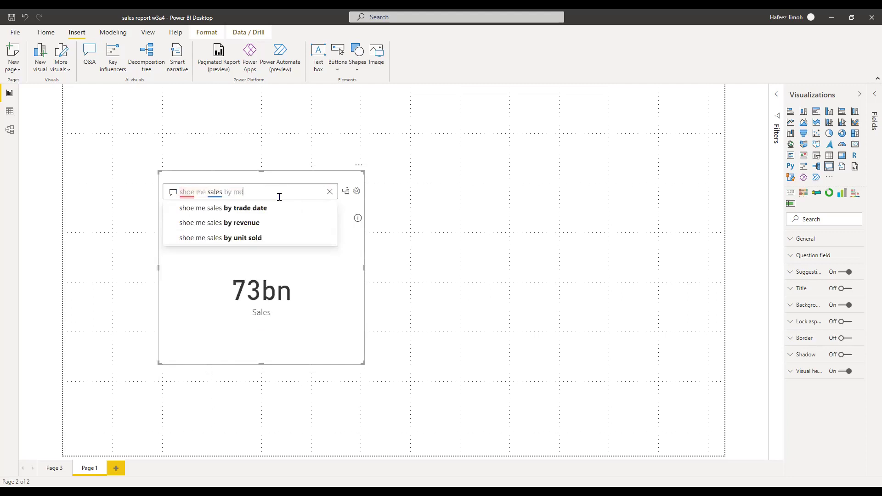
pyautogui.write('del')
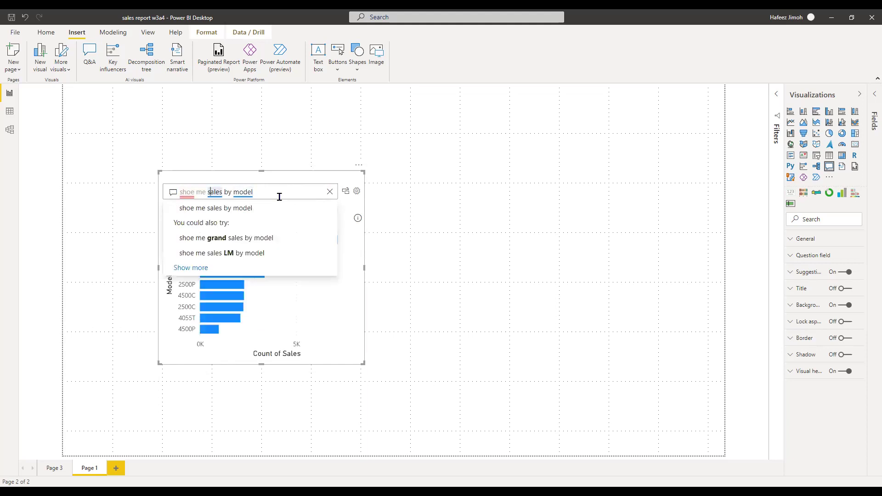
pyautogui.press('BackSpace')
pyautogui.write('w')
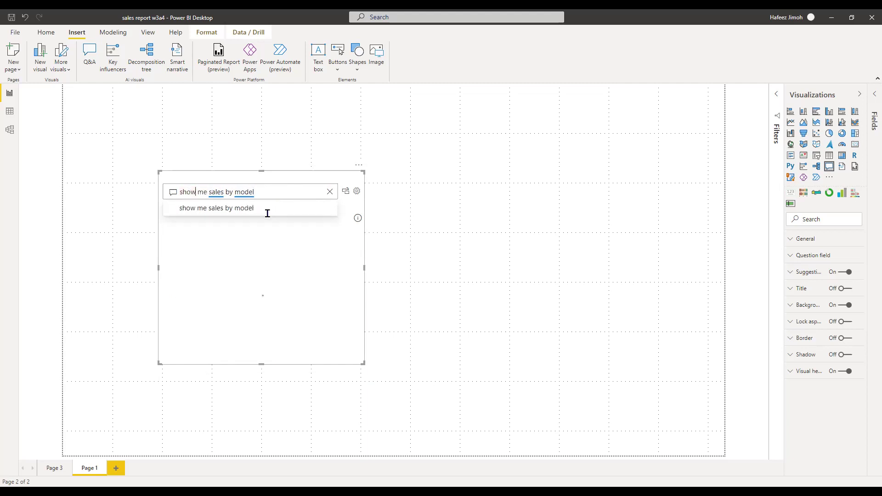
pyautogui.click(253, 213)
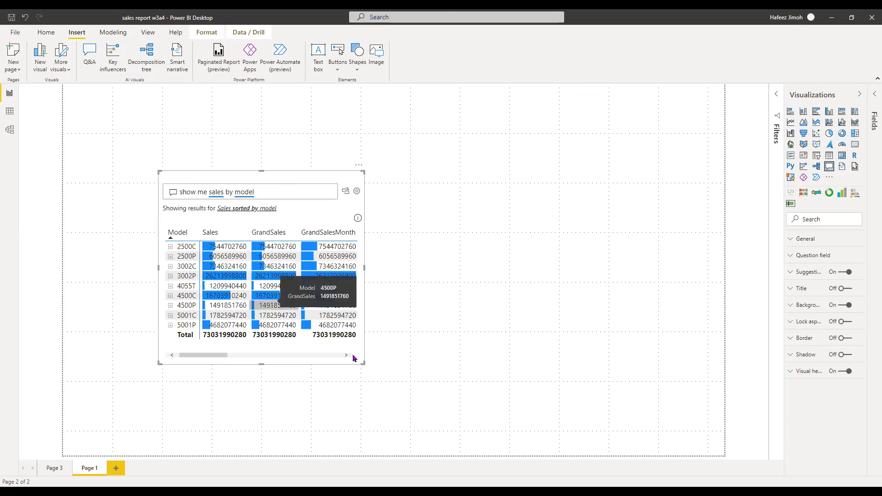
# Change the question to "show me sales by line of business" and widen the Q&A visual to fit more result columns
pyautogui.click(277, 195)
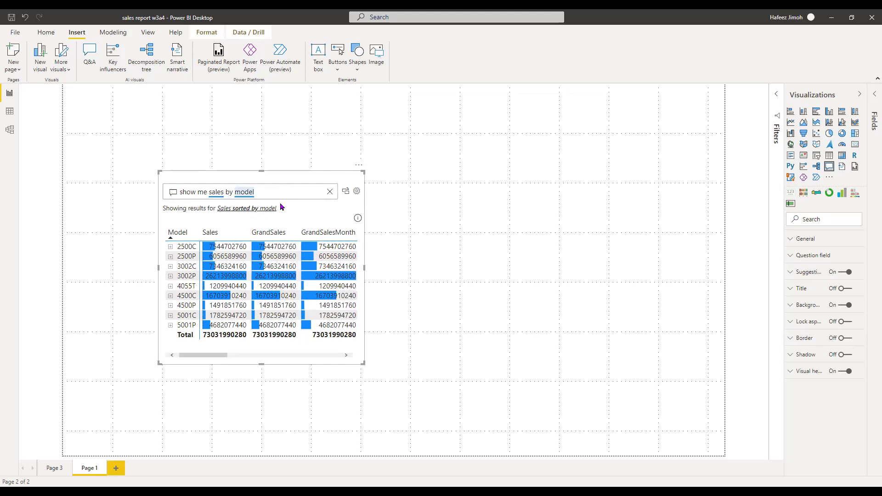
pyautogui.press('BackSpace')
pyautogui.press('BackSpace')
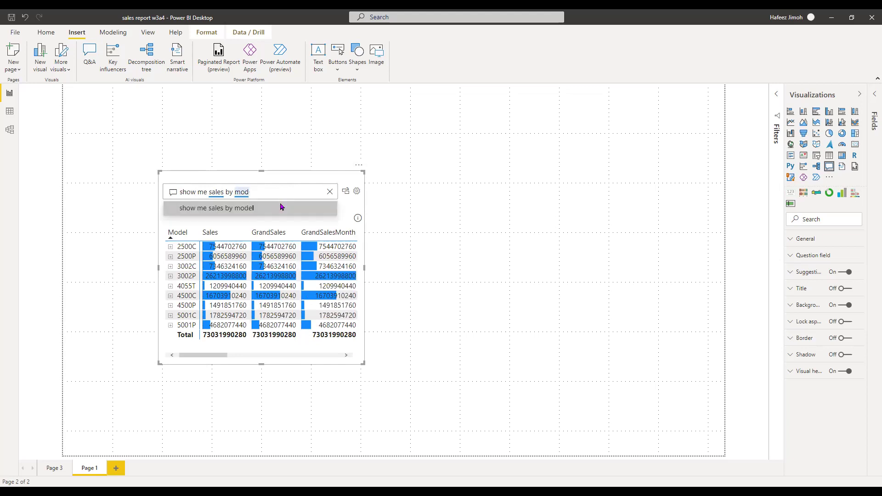
pyautogui.press('BackSpace')
pyautogui.press('BackSpace')
pyautogui.press('BackSpace')
pyautogui.write('line of')
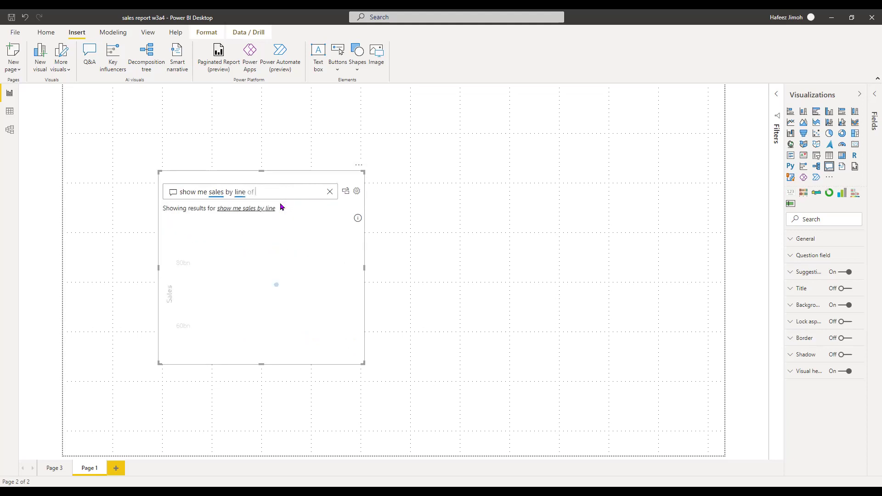
pyautogui.write(' busine')
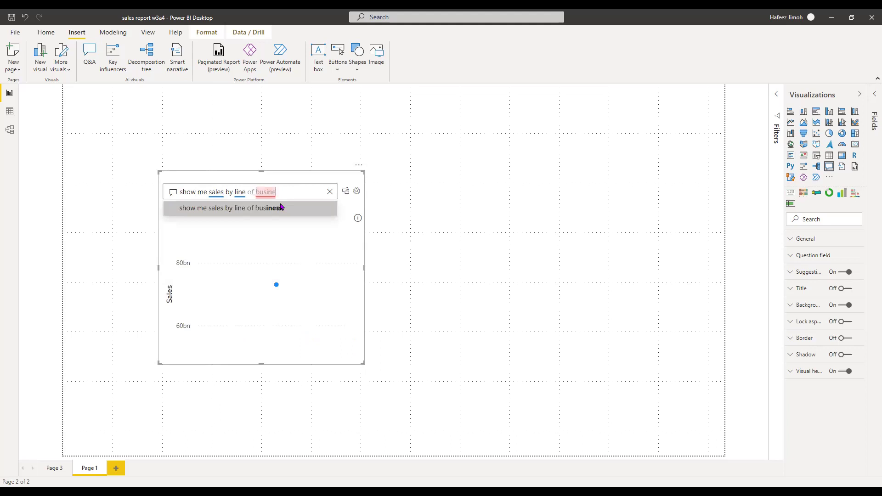
pyautogui.click(281, 207)
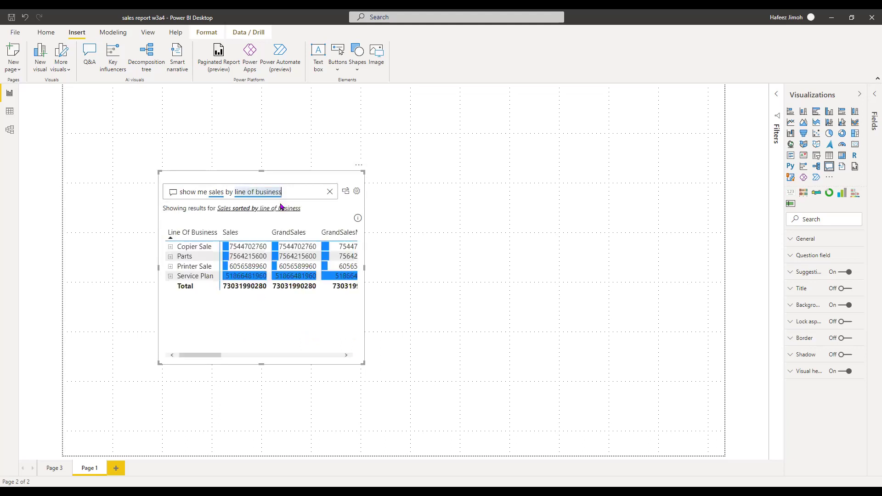
pyautogui.moveTo(433, 354); pyautogui.dragTo(464, 331)
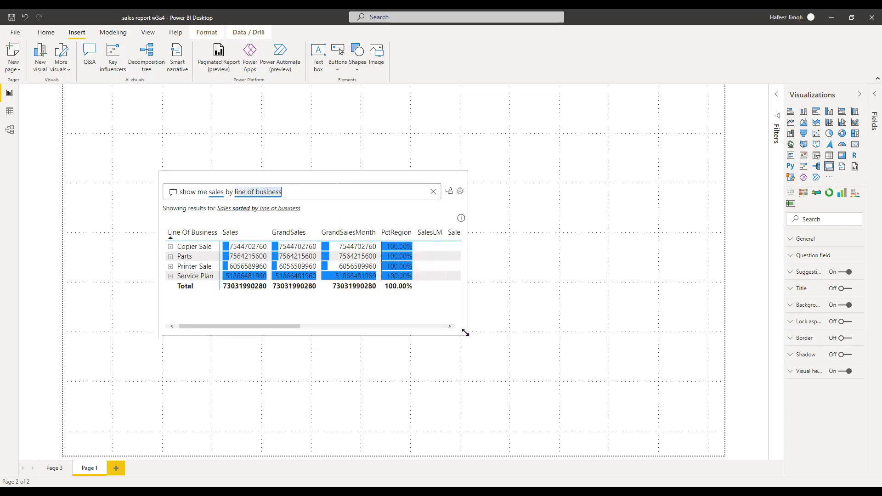
# Look over the Getting started options in the Q&A setup and close it
pyautogui.click(460, 193)
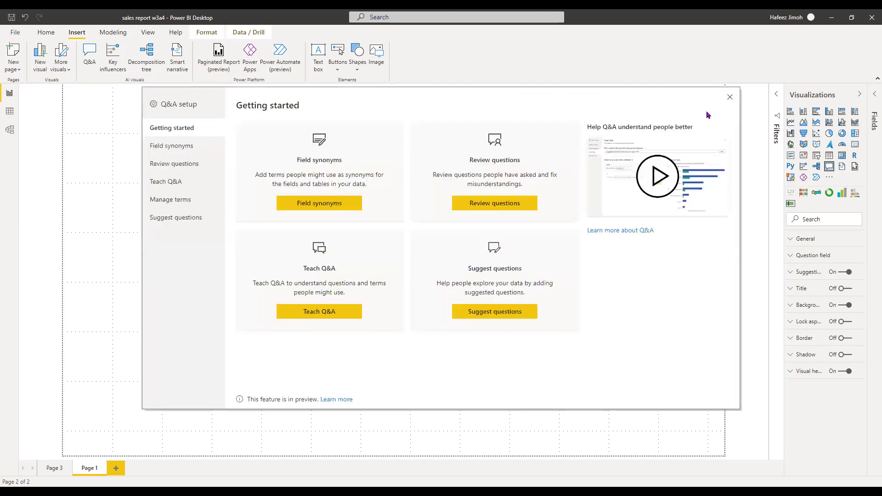
pyautogui.click(730, 98)
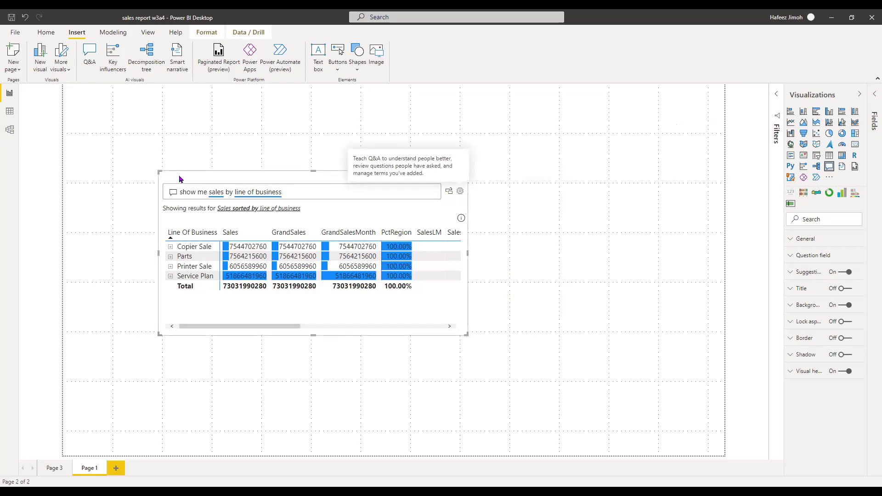
# In the model view, add "obodo" as a synonym for the Market field of the dRegion table
pyautogui.click(3, 135)
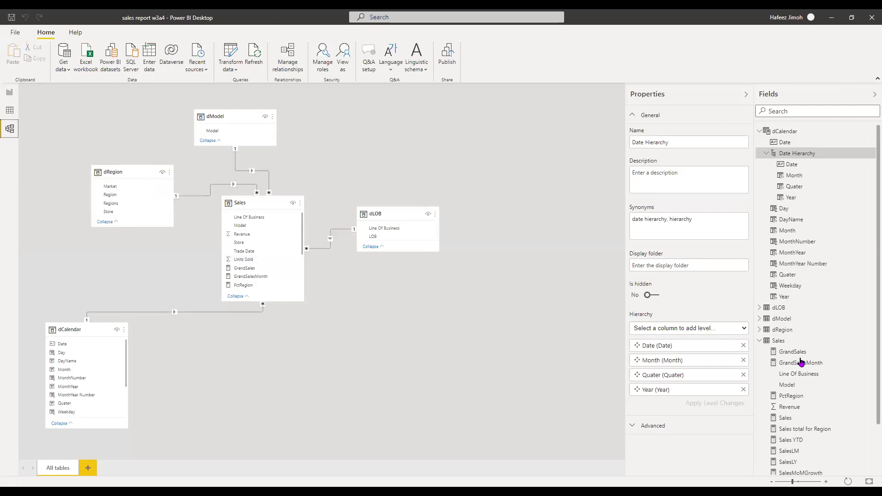
pyautogui.click(828, 332)
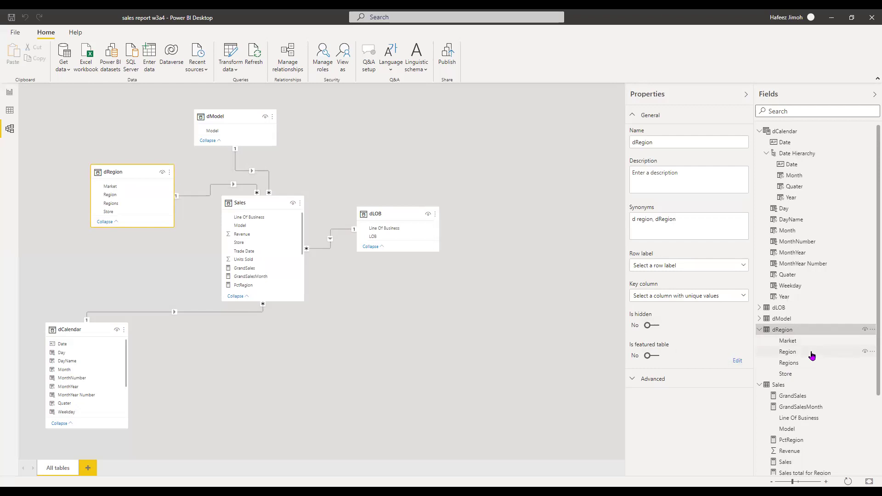
pyautogui.click(811, 353)
pyautogui.click(709, 228)
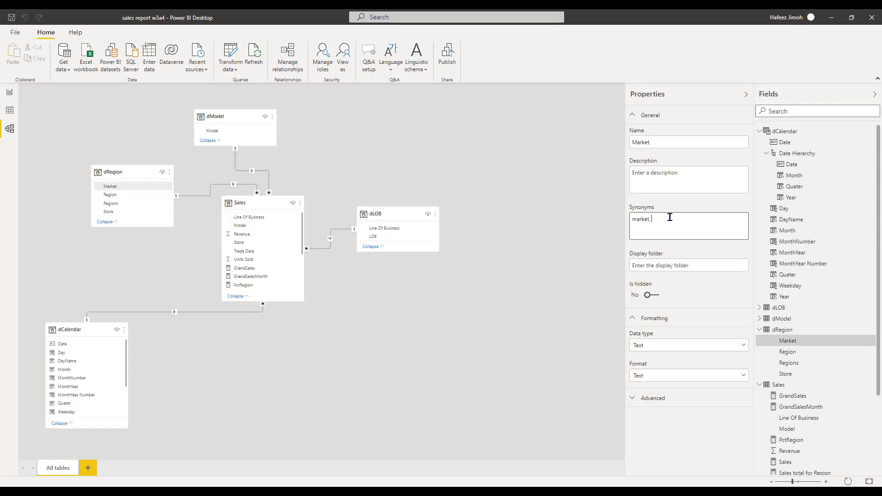
pyautogui.write('o')
pyautogui.write('bc')
pyautogui.write('odo')
# Set the synonyms of the Sales measure to "sales, egoahia"
pyautogui.click(813, 463)
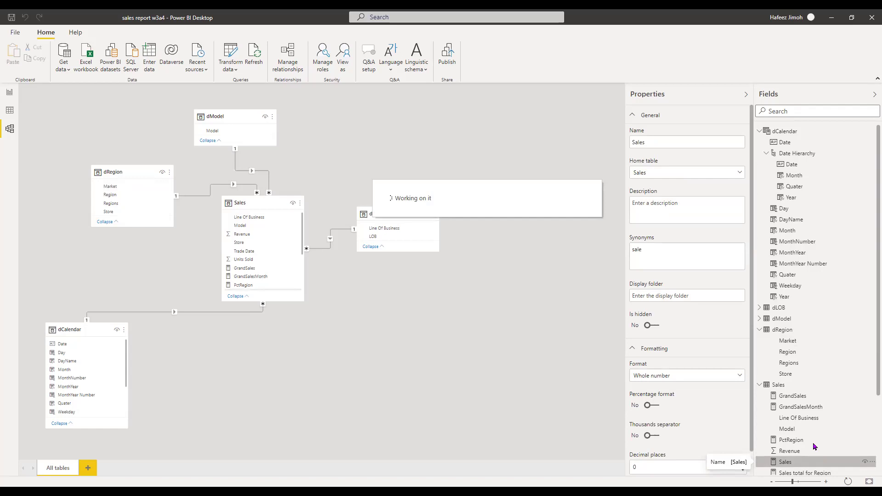
pyautogui.click(710, 257)
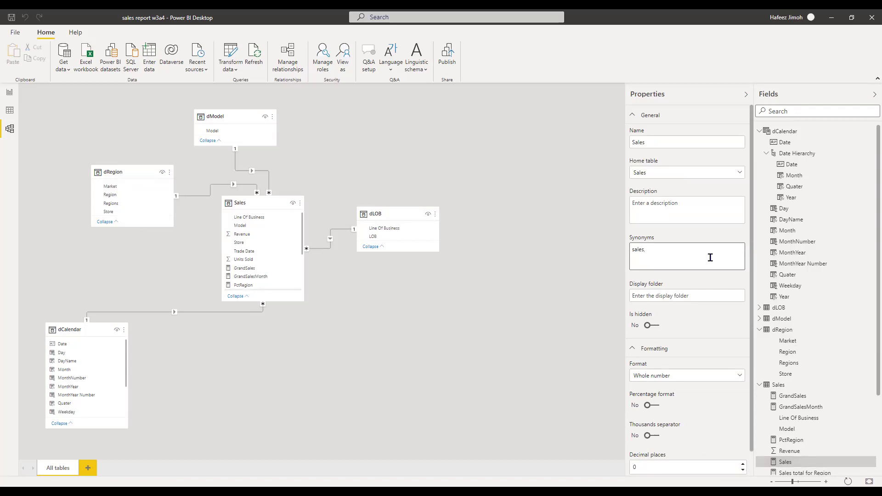
pyautogui.write('ego')
pyautogui.write('ah')
pyautogui.write('ia')
pyautogui.hotkey('shift', 'Left')
pyautogui.hotkey('shift', 'Left')
pyautogui.hotkey('shift', 'Left')
pyautogui.hotkey('shift', 'Left')
pyautogui.hotkey('shift', 'Left')
pyautogui.hotkey('shift', 'Left')
pyautogui.hotkey('shift', 'Left')
pyautogui.press('BackSpace')
pyautogui.hotkey('ctrl', 'z')
# Return to the report view and ask the Q&A visual "show me obodo by egoahia"
pyautogui.click(687, 325)
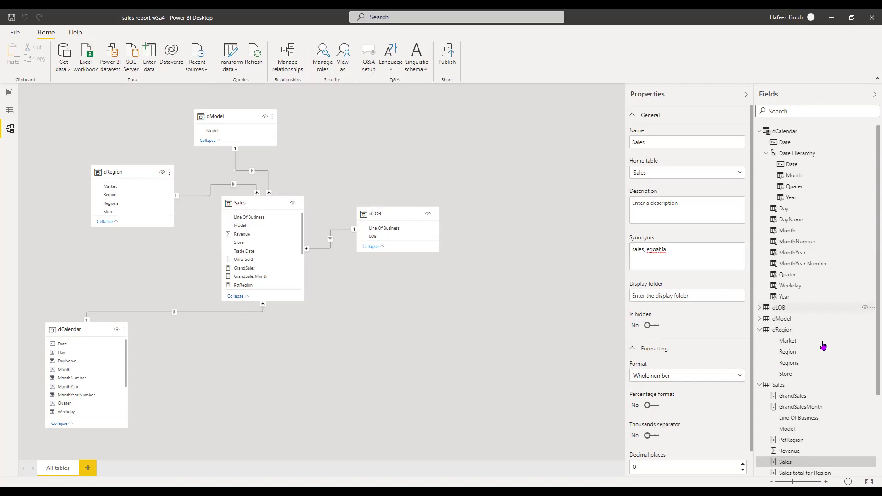
pyautogui.click(822, 343)
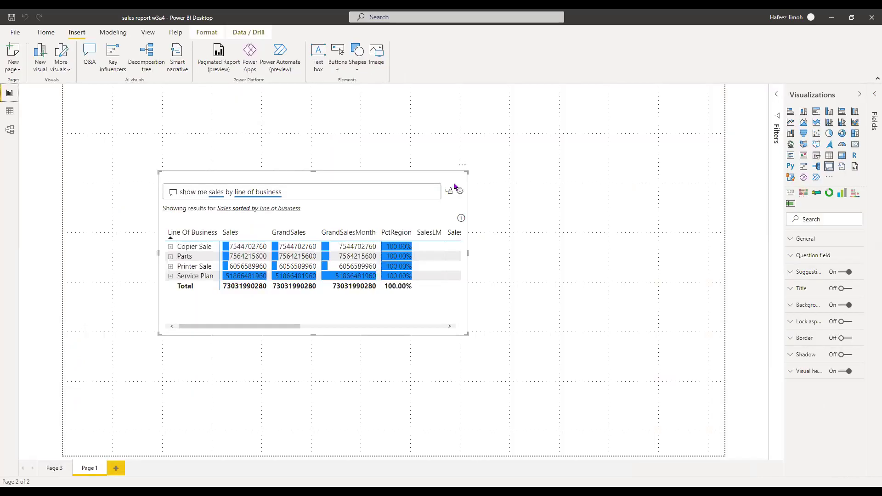
pyautogui.click(384, 191)
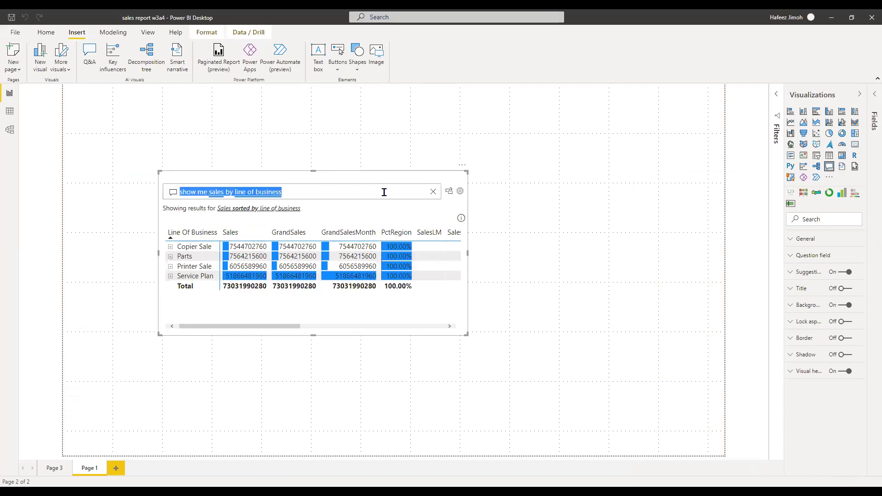
pyautogui.write('sho')
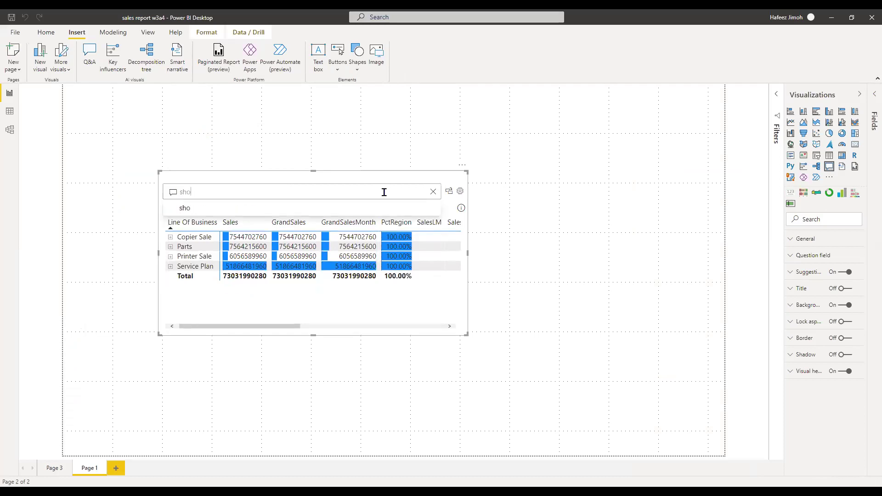
pyautogui.write('w me obo')
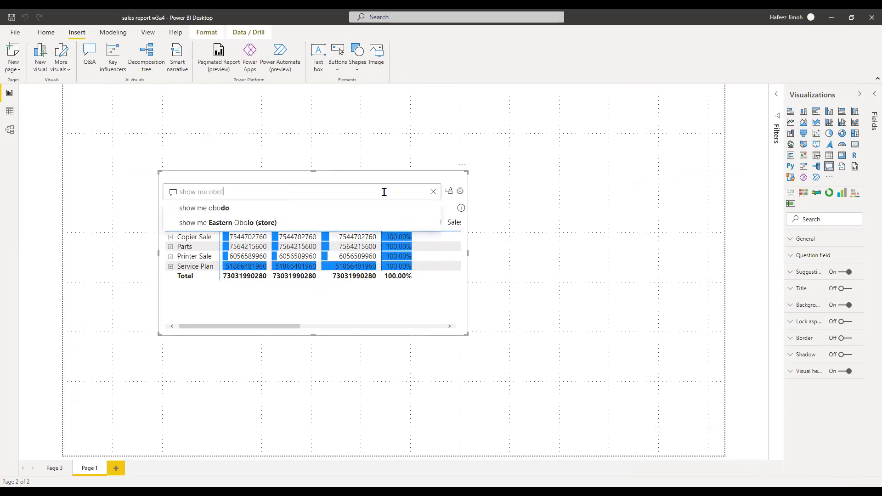
pyautogui.write('f')
pyautogui.press('BackSpace')
pyautogui.write('do by')
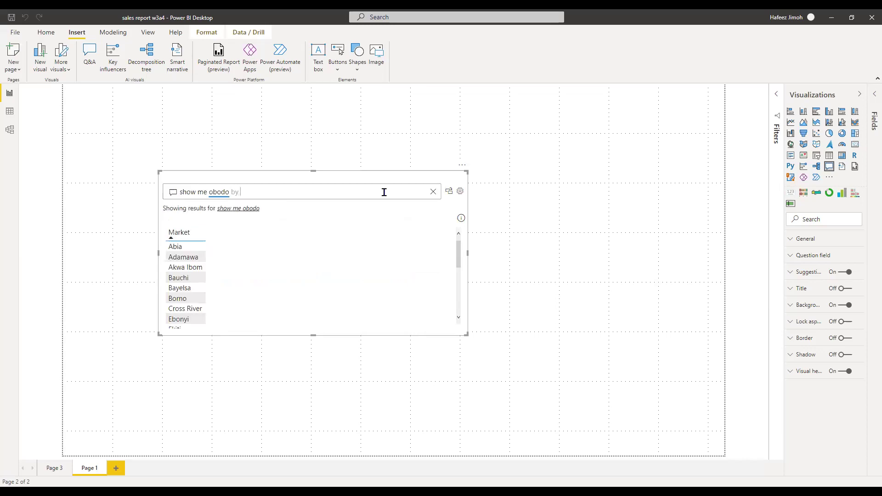
pyautogui.write(' egoahia')
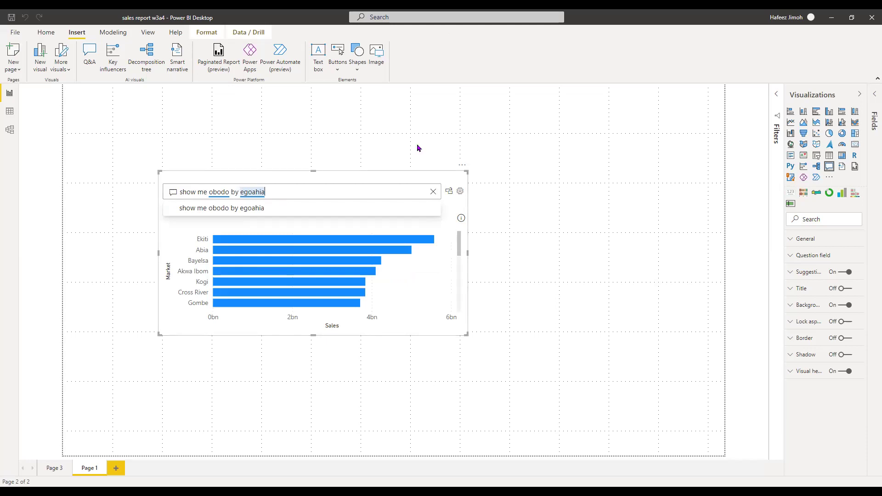
pyautogui.scroll(-3, 297, 262)
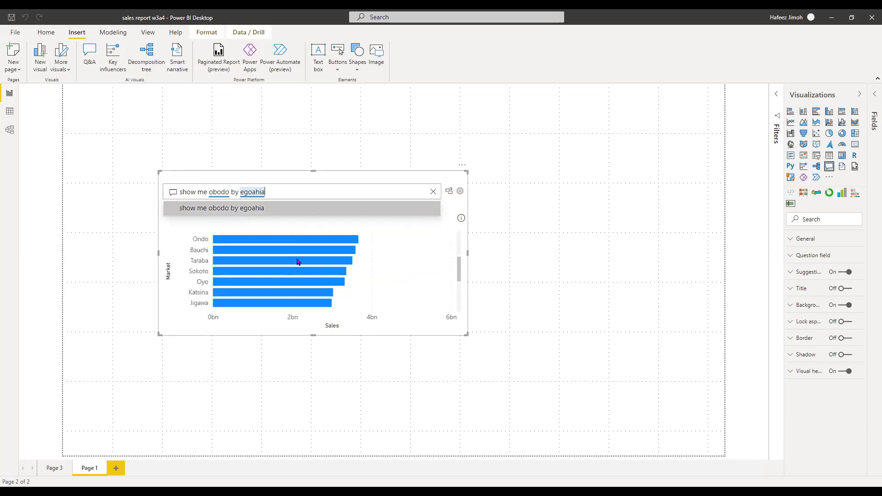
pyautogui.scroll(3, 299, 259)
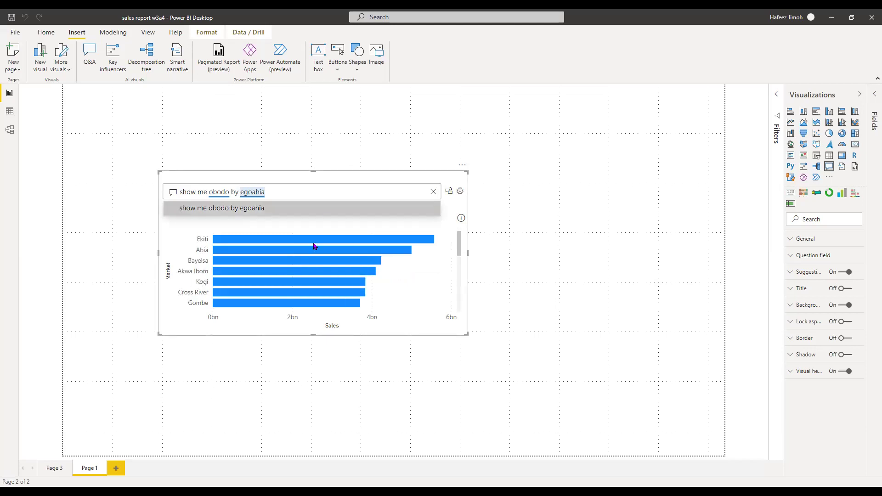
pyautogui.click(331, 214)
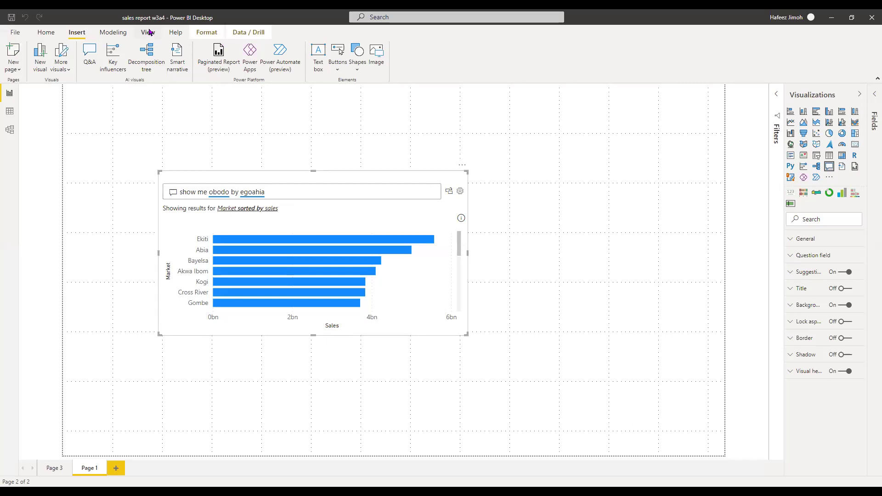
# Switch back to the sales dashboard on Page 3
pyautogui.scroll(-2, 128, 42)
pyautogui.scroll(1, 128, 42)
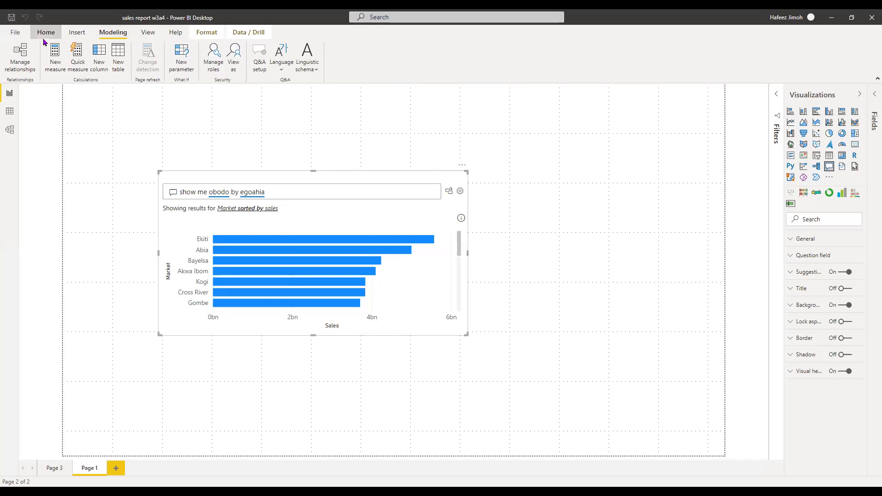
pyautogui.scroll(2, 42, 49)
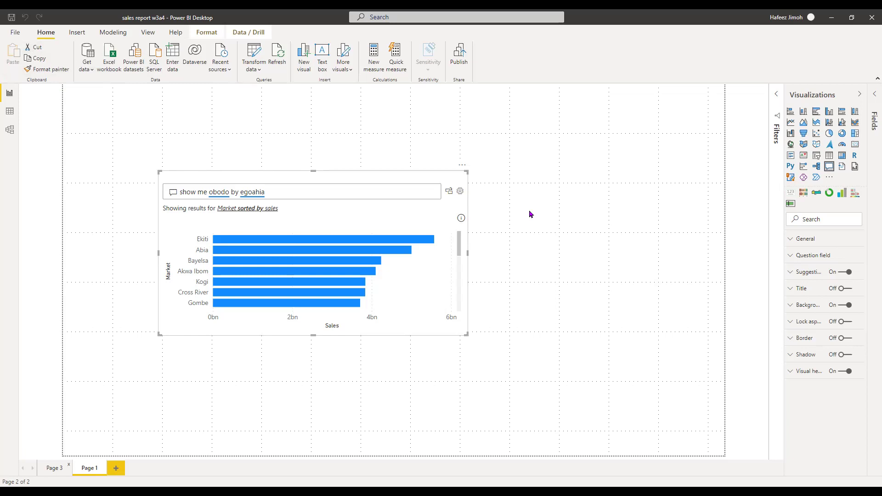
pyautogui.hotkey('ctrl', 'pageup')
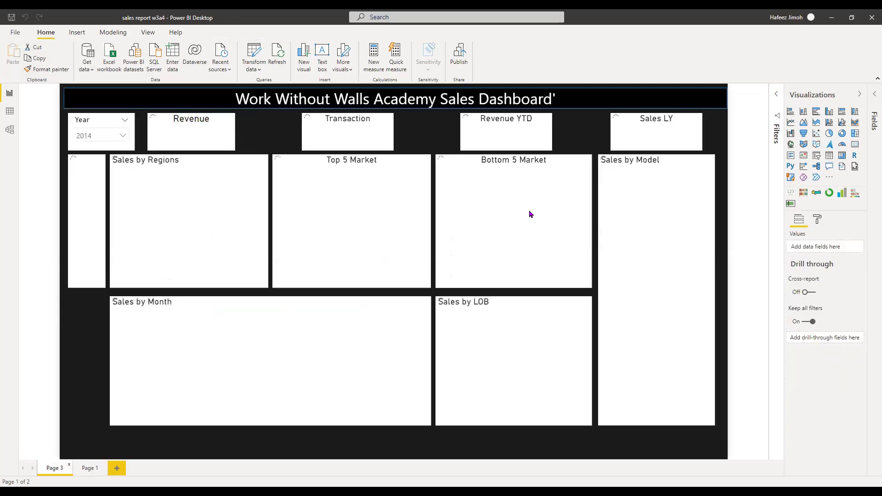